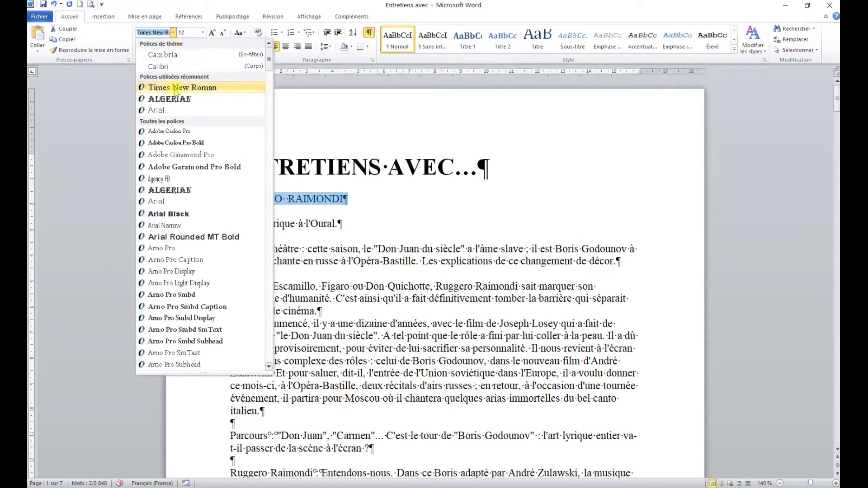
Step: Format the artist's name line below the main title in Algerian, 20 pt, bold and centred
left_click(156, 98)
left_click(173, 102)
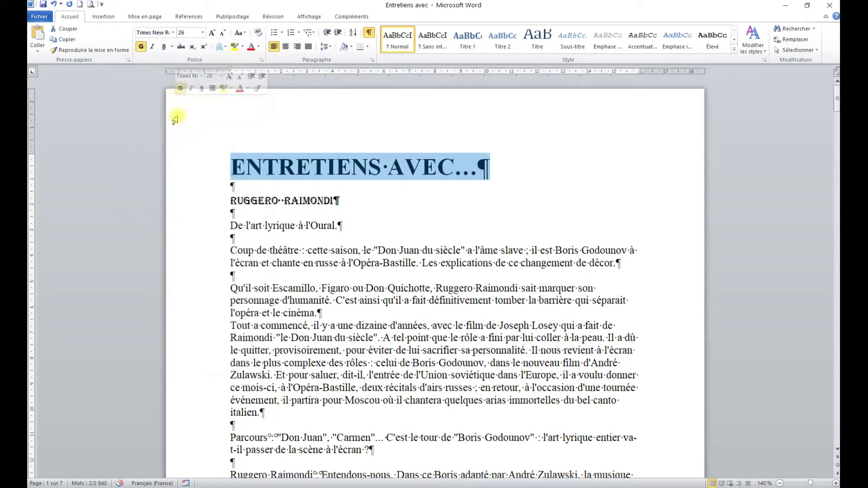
left_click(189, 201)
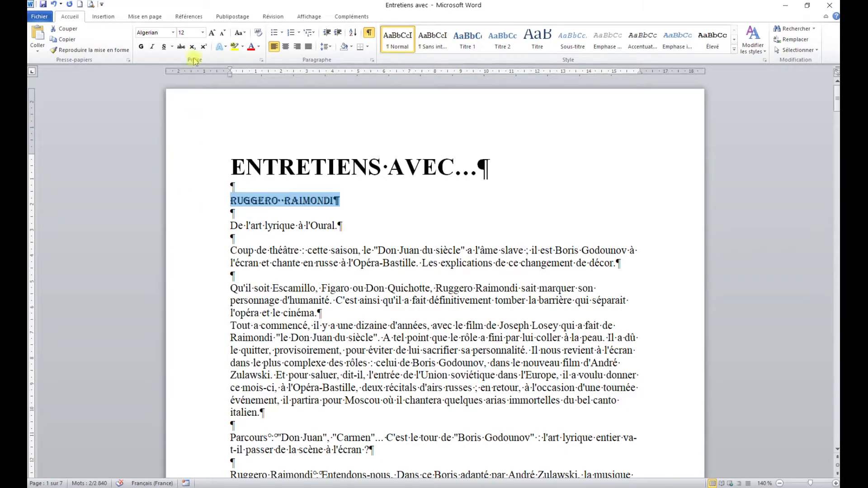
left_click(202, 33)
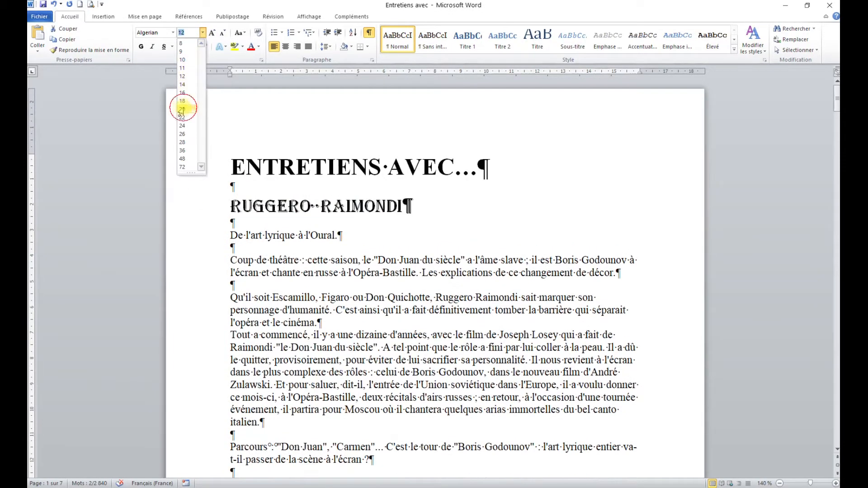
left_click(182, 109)
left_click(141, 47)
left_click(286, 47)
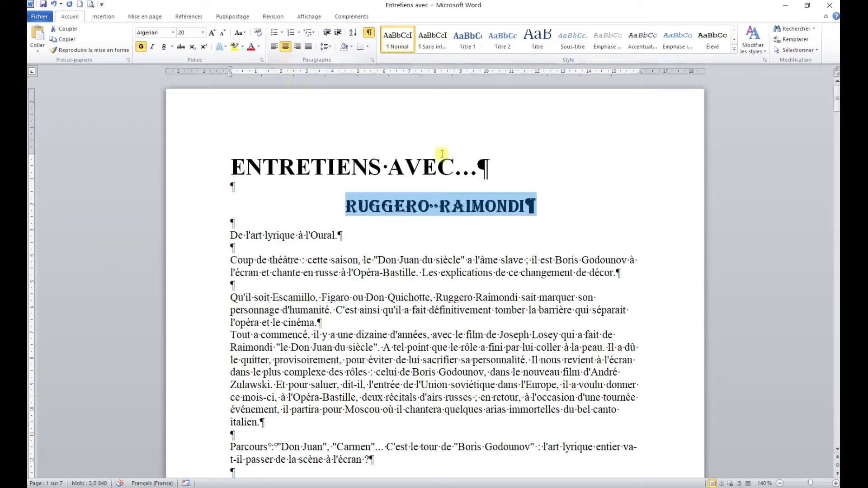
Step: Save the formatting of the artist's name line as a new quick style named "artiste"
left_click(734, 49)
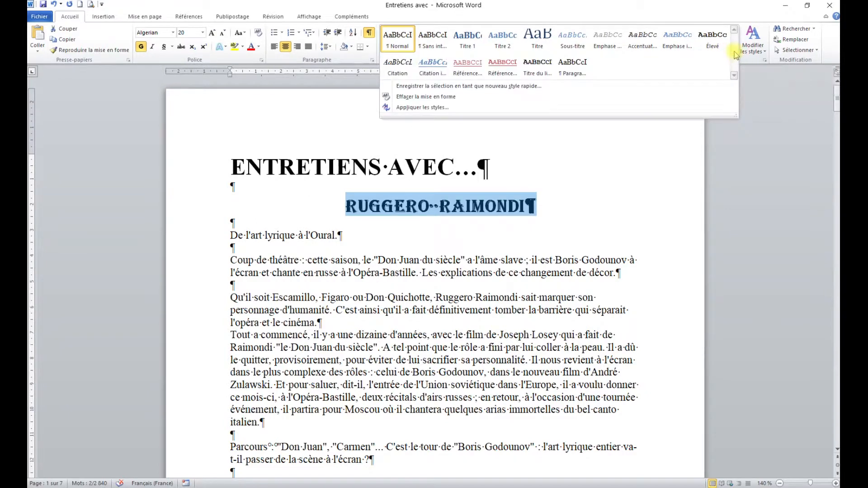
left_click(489, 86)
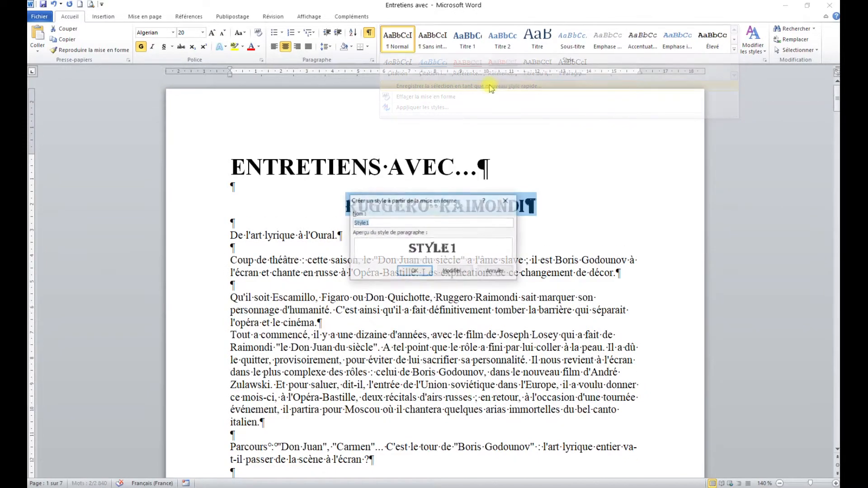
type("artiste")
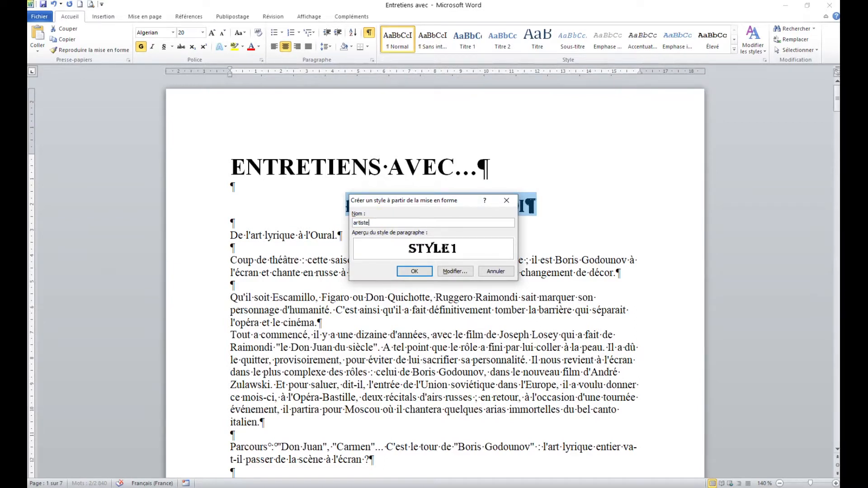
left_click(414, 272)
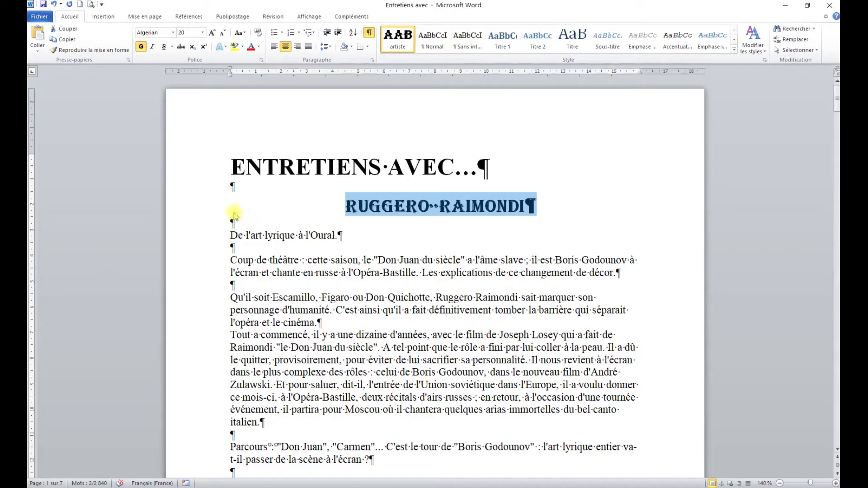
Step: Format the line "De l'art lyrique à l'Oural." as 14 pt, bold and right-aligned
left_click(182, 239)
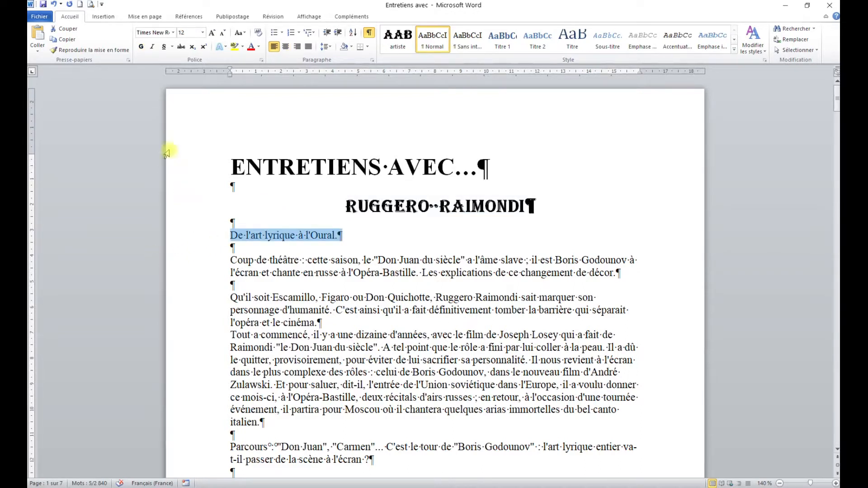
left_click(202, 33)
left_click(187, 85)
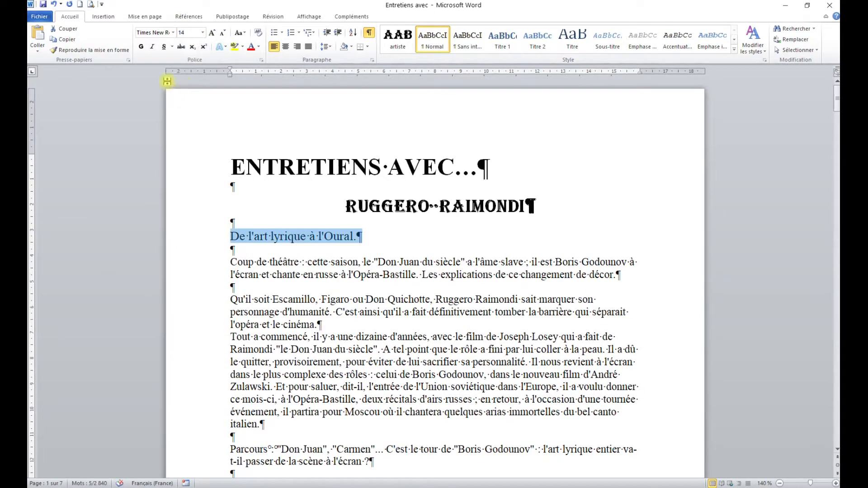
left_click(141, 46)
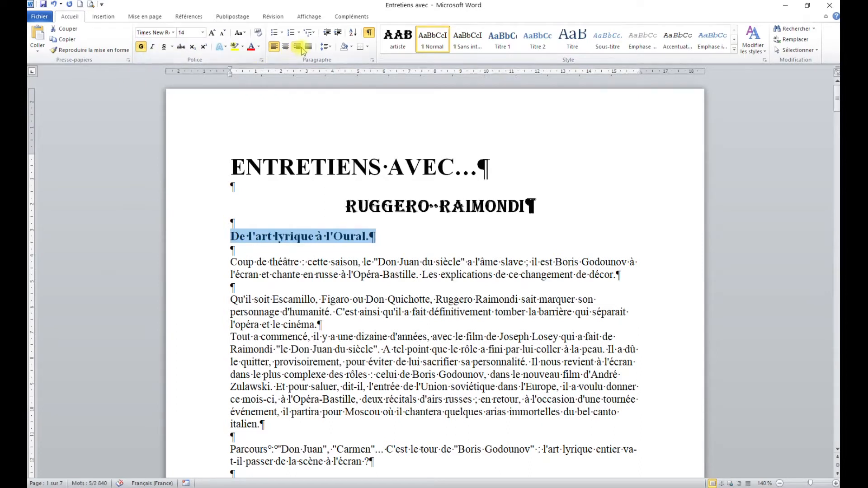
left_click(297, 46)
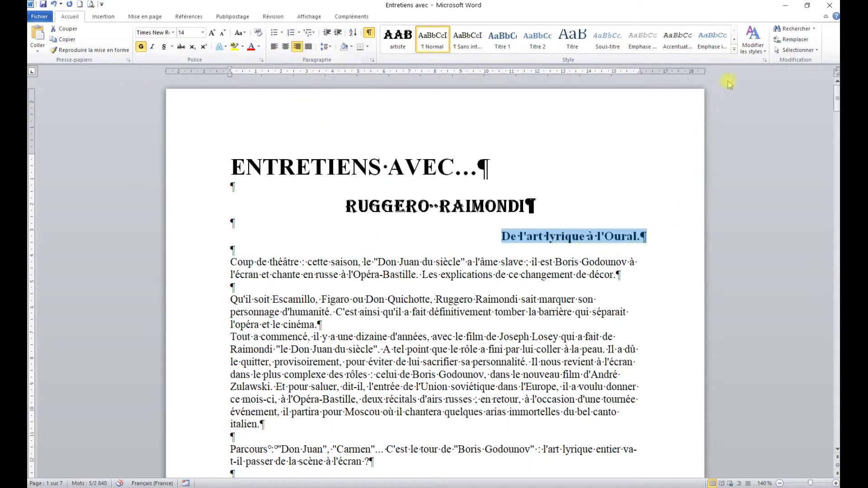
Step: Save the formatting of the line "De l'art lyrique à l'Oural." as a new quick style named "activité"
left_click(735, 49)
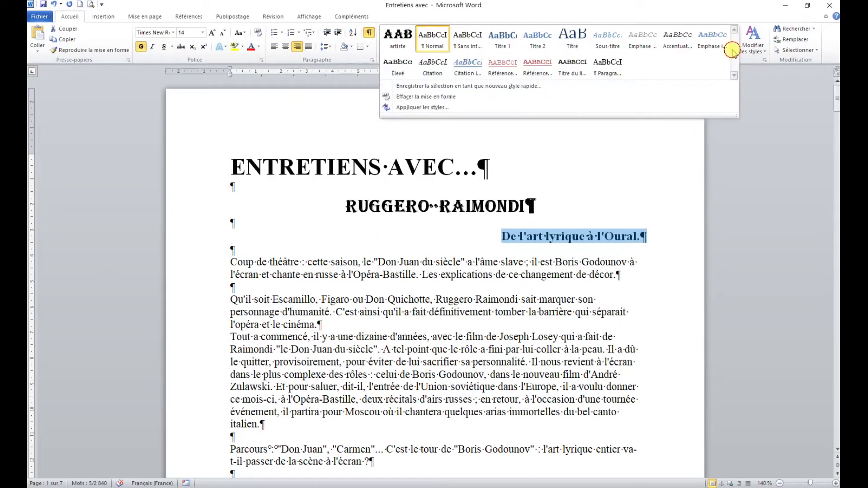
left_click(493, 86)
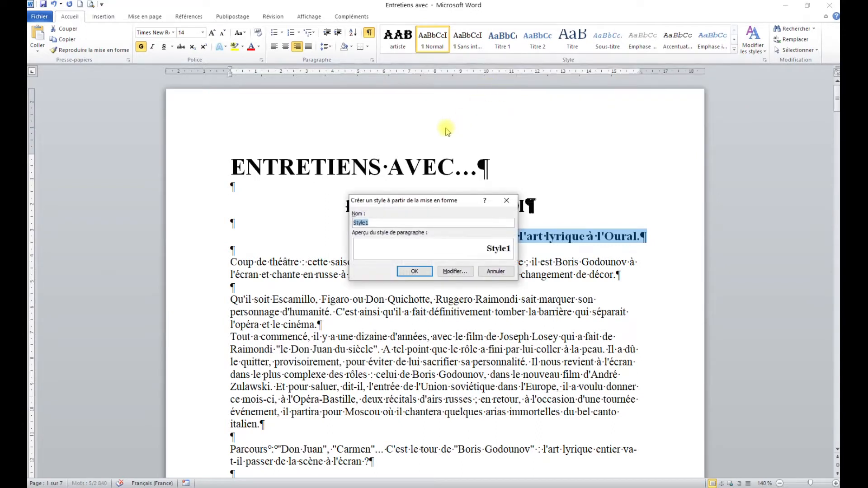
type("activité")
left_click(407, 271)
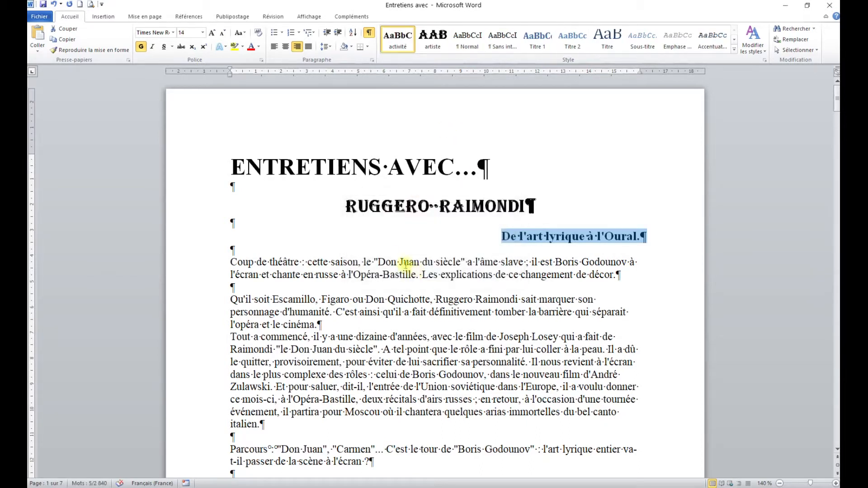
Step: Justify the paragraph beginning "Qu'il soit Escamillo" and update the Normal style to match it
left_click(293, 299)
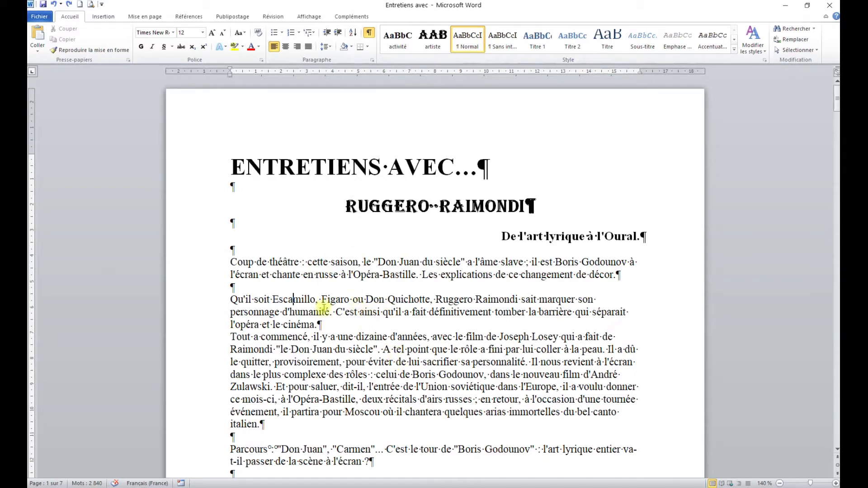
double_click(218, 303)
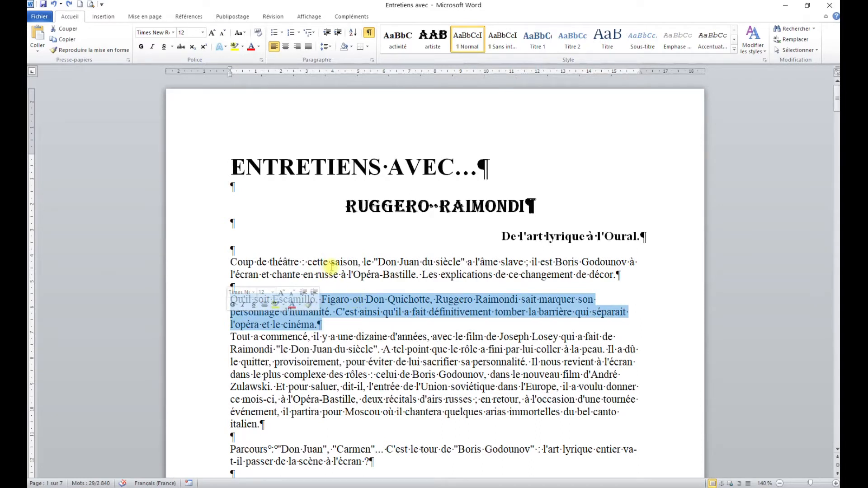
left_click(310, 47)
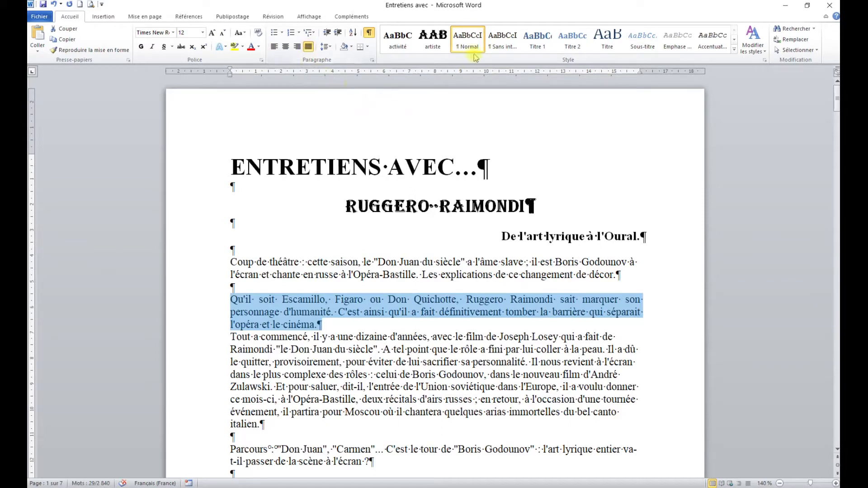
right_click(471, 37)
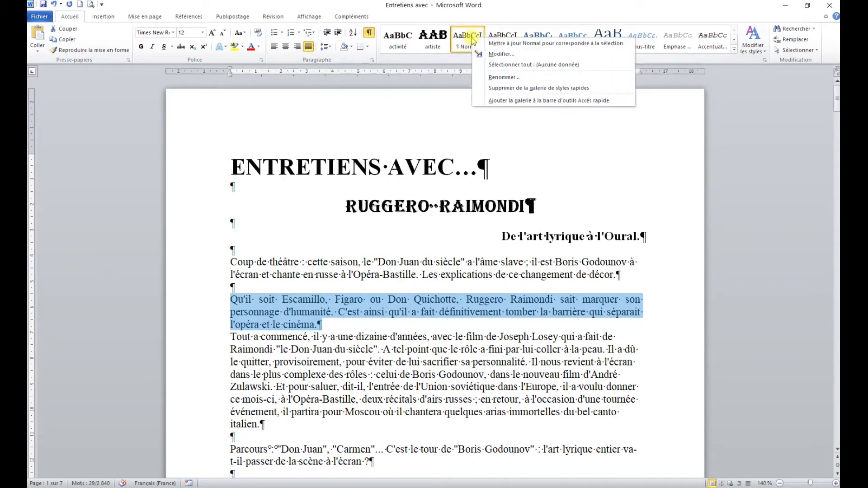
left_click(510, 43)
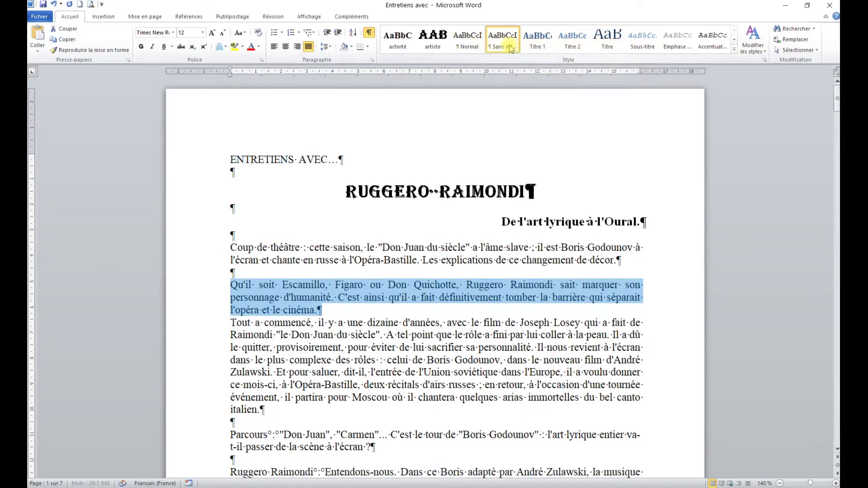
Step: Review the Normal style's definition without changing it, and check the alignment of the body text
left_click(384, 323)
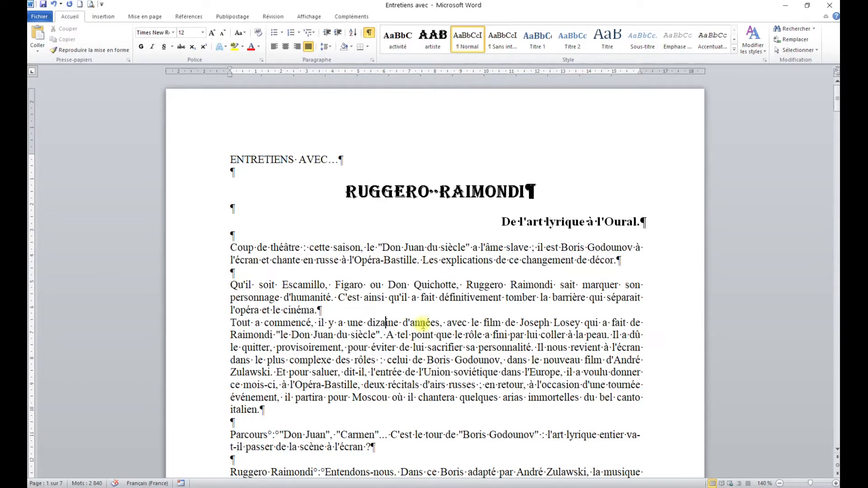
right_click(470, 40)
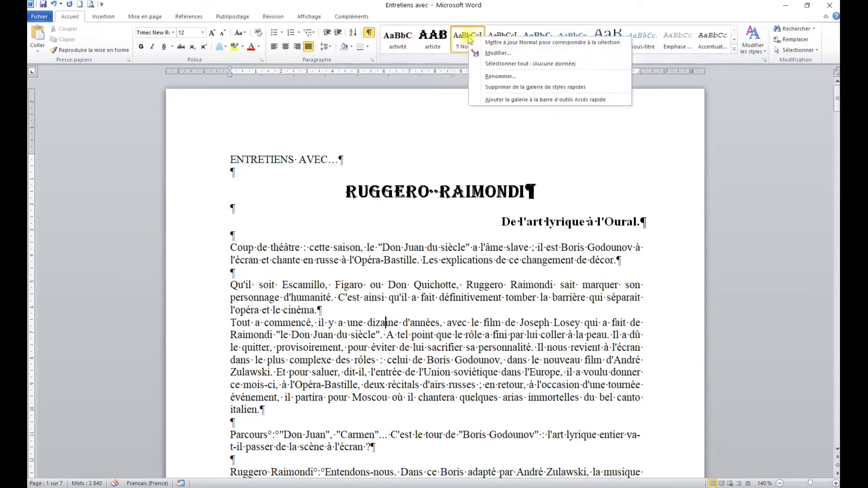
left_click(499, 53)
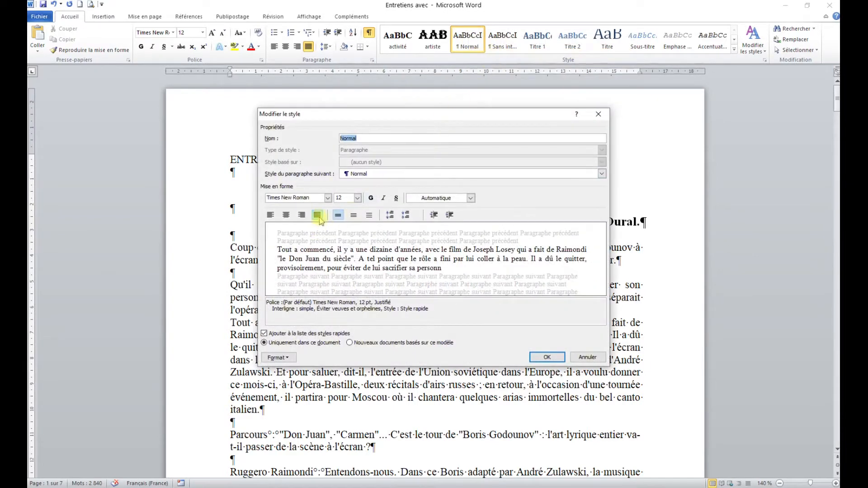
left_click(588, 358)
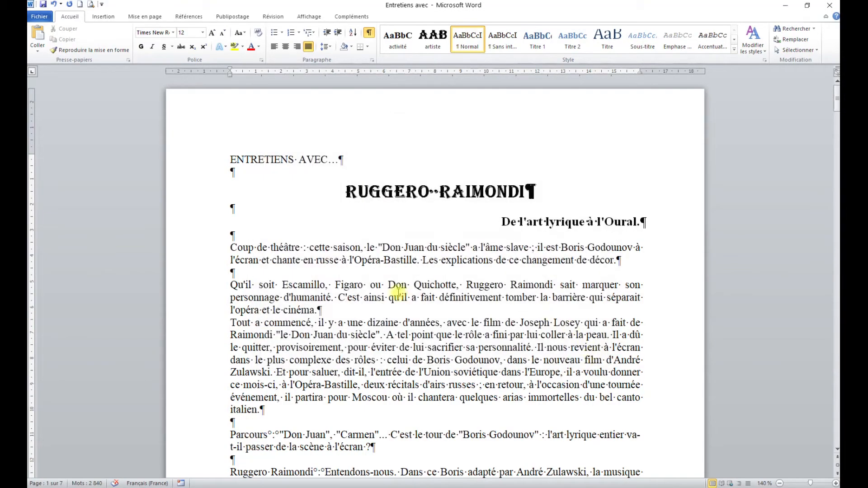
scroll(394, 299, "down", 5)
scroll(397, 217, "up", 5)
Step: Format the introductory paragraph beginning "Coup de théâtre" as 13 pt, italic and centred
left_click_drag(203, 246, 204, 261)
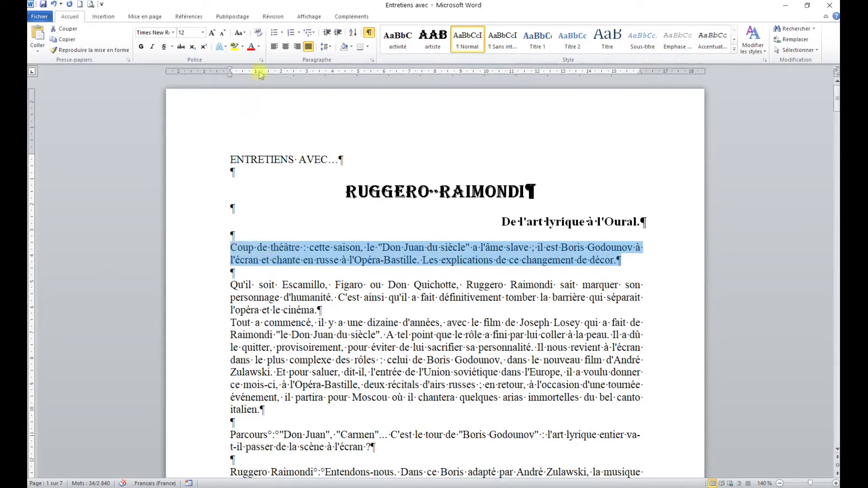
left_click(187, 32)
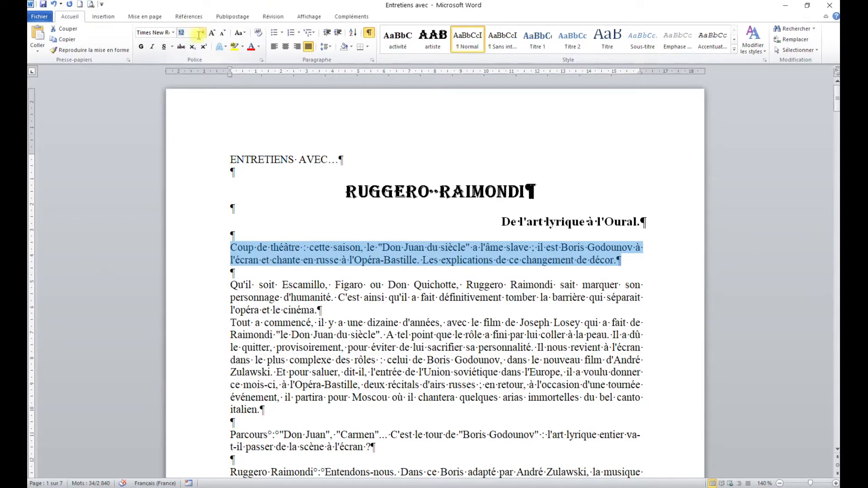
type("13")
key("Return")
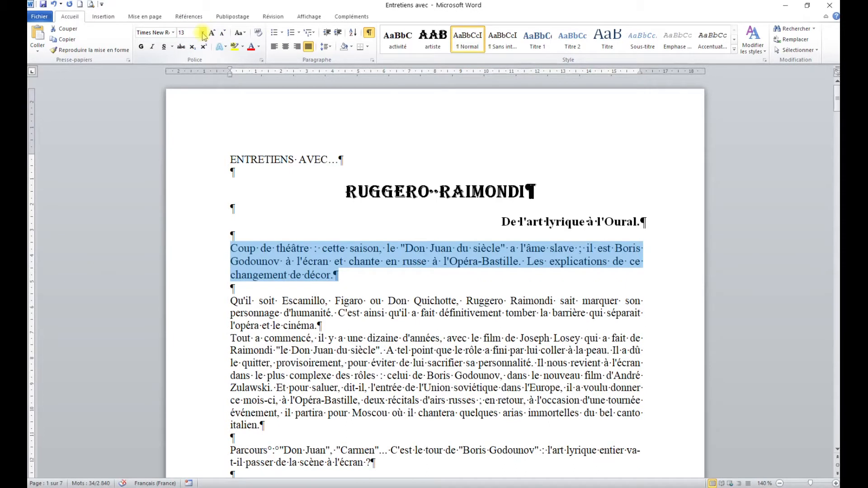
left_click(152, 47)
left_click(289, 51)
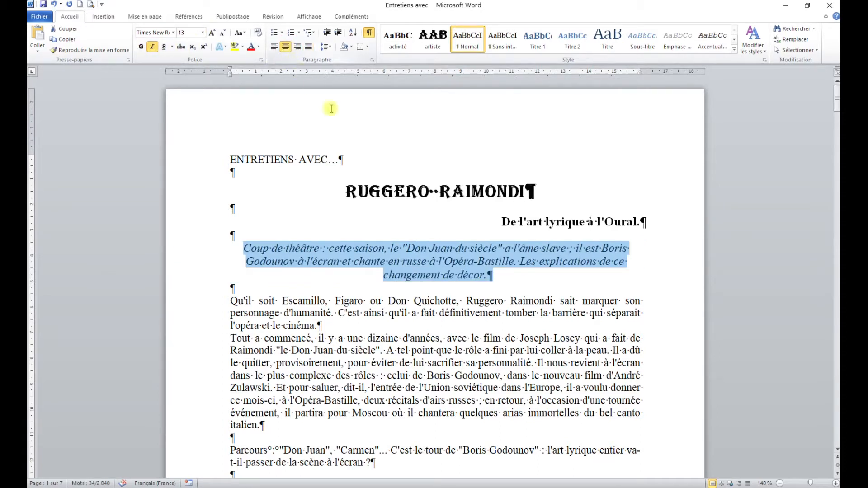
Step: Save the formatting of the introductory paragraph as a new quick style named "intro"
left_click(735, 51)
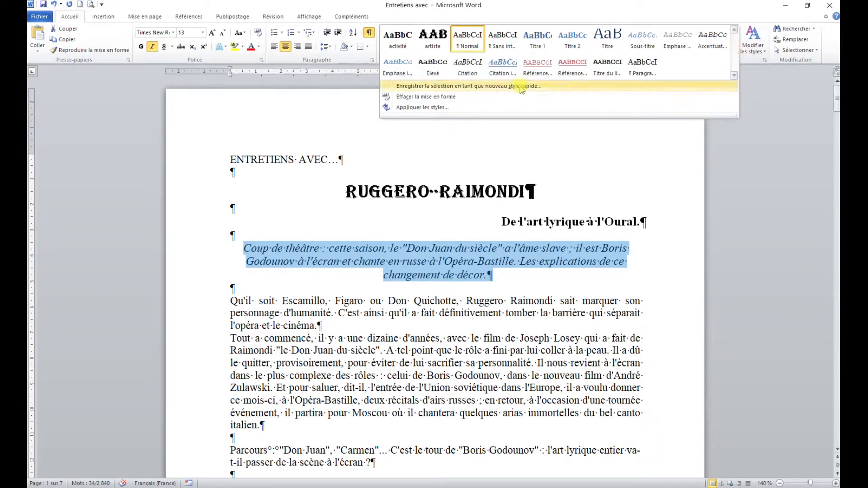
left_click(501, 86)
type("intro")
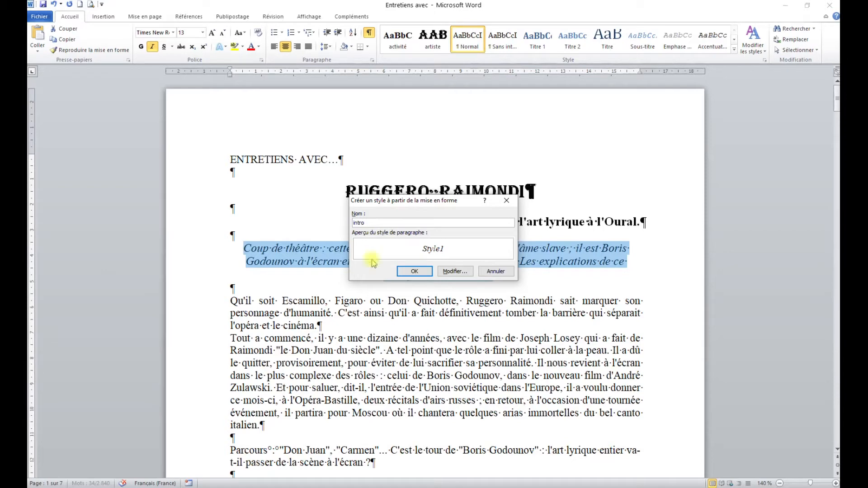
left_click(414, 272)
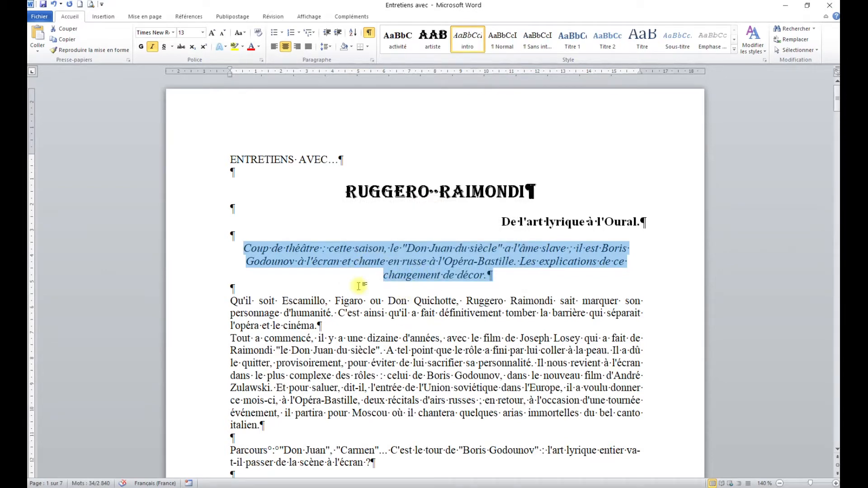
Step: Italicise the word "Parcours" at the start of the first interview question
scroll(360, 284, "down", 2)
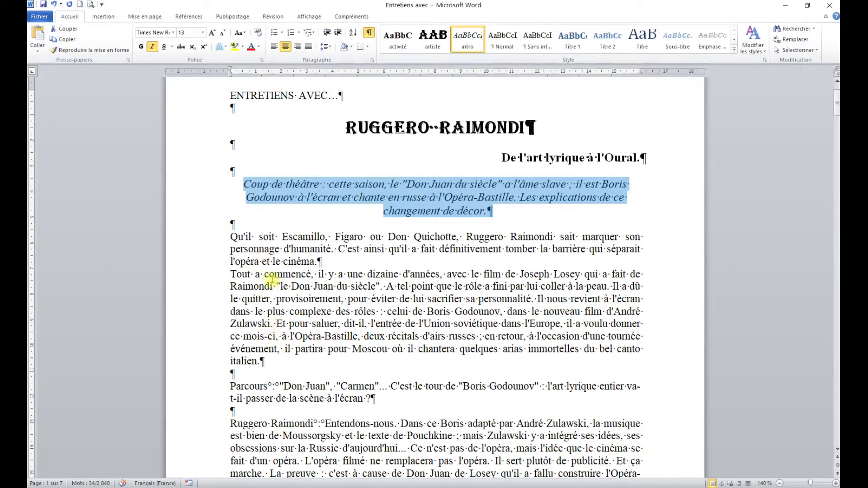
scroll(275, 324, "down", 2)
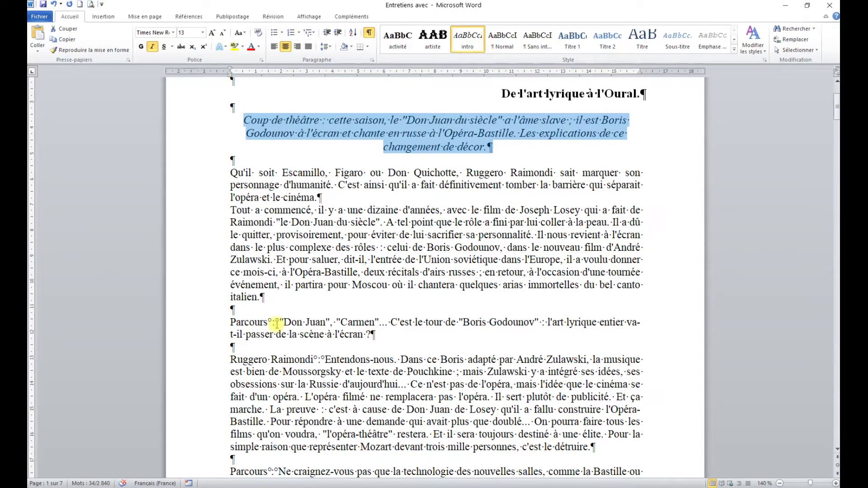
left_click(265, 322)
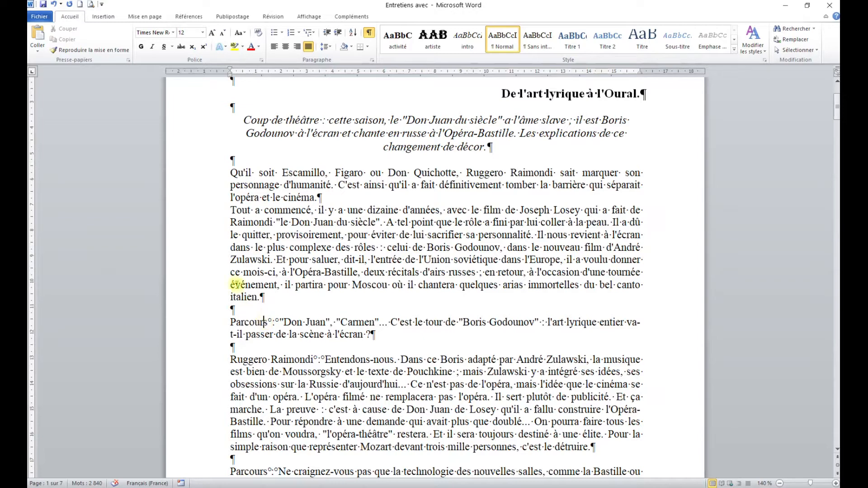
left_click(153, 47)
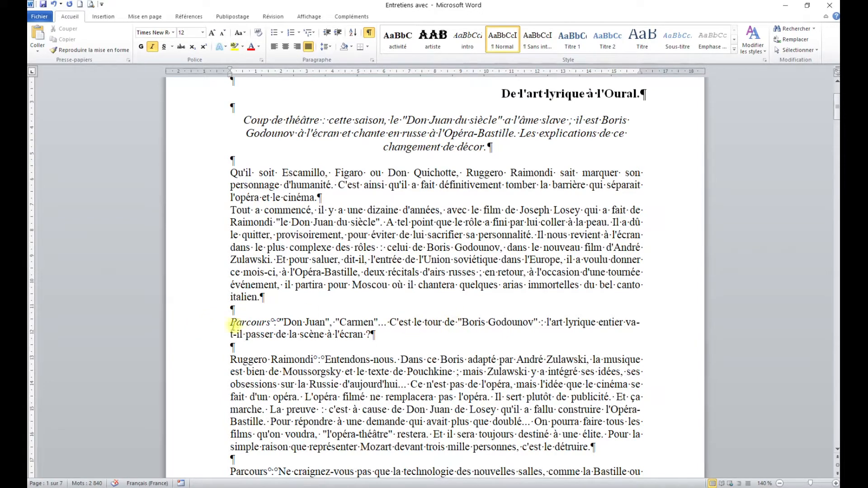
Step: Italicise the whole first interview question beginning "Parcours" and give it a hanging indent of about 2 cm
double_click(197, 325)
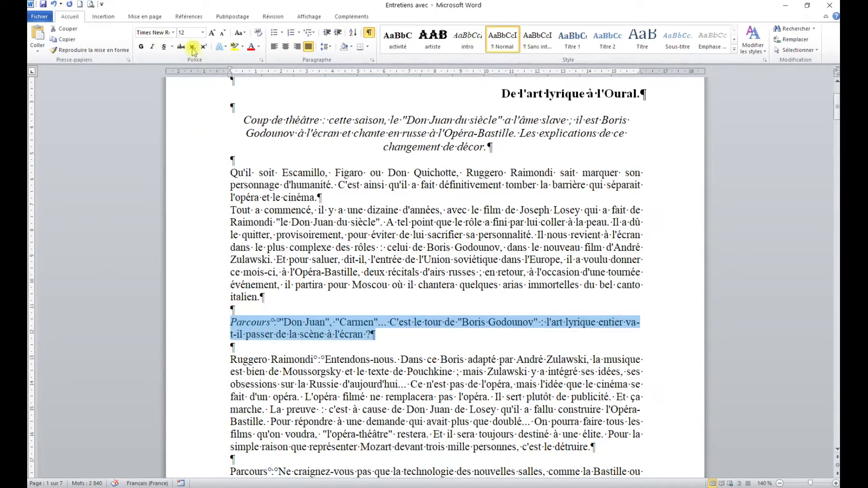
left_click(152, 47)
left_click(152, 47)
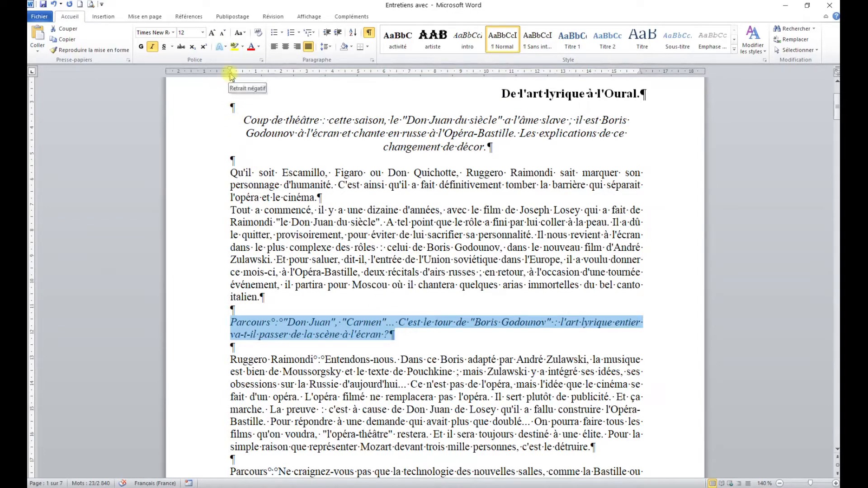
left_click_drag(230, 75, 283, 76)
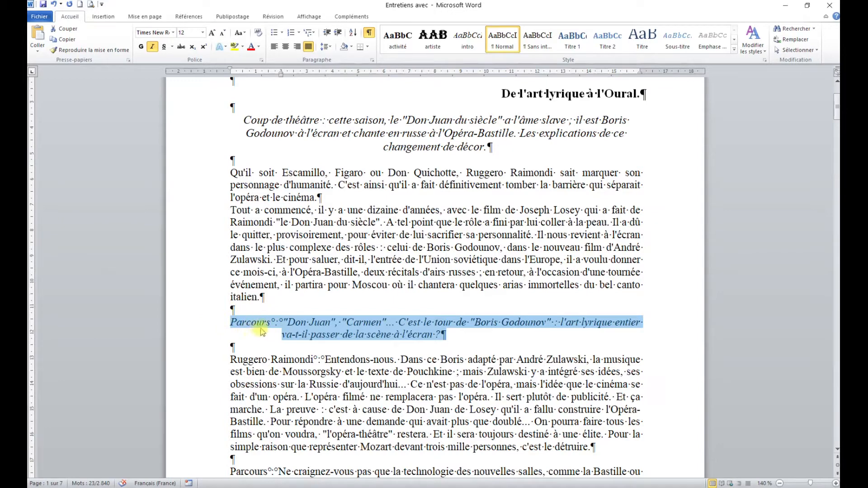
Step: Save the formatting of the first interview question as a new quick style named "question"
scroll(262, 325, "down", 3)
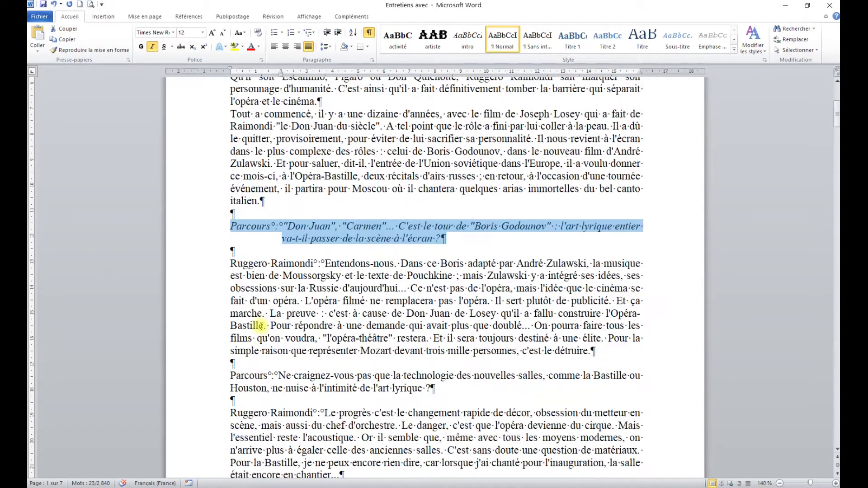
left_click(734, 50)
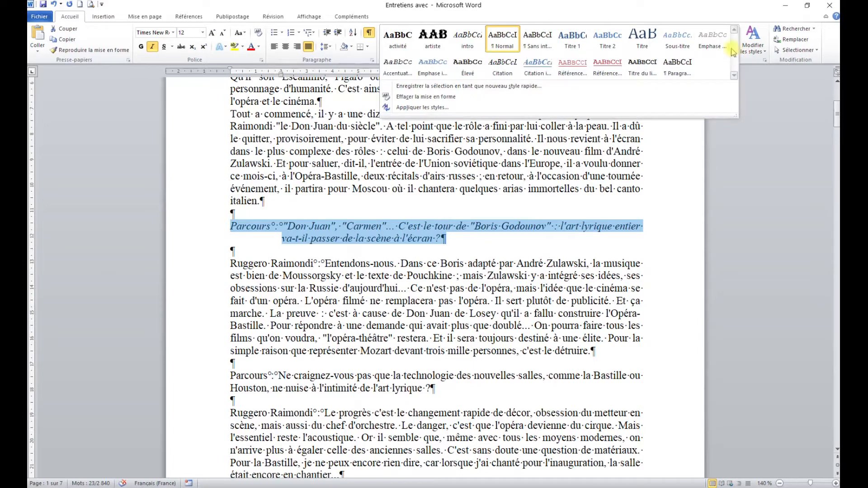
left_click(458, 88)
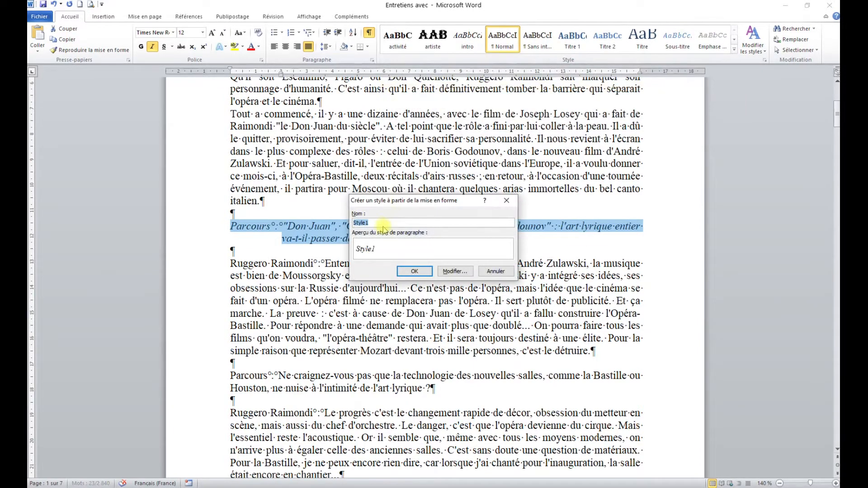
type("question")
left_click(414, 271)
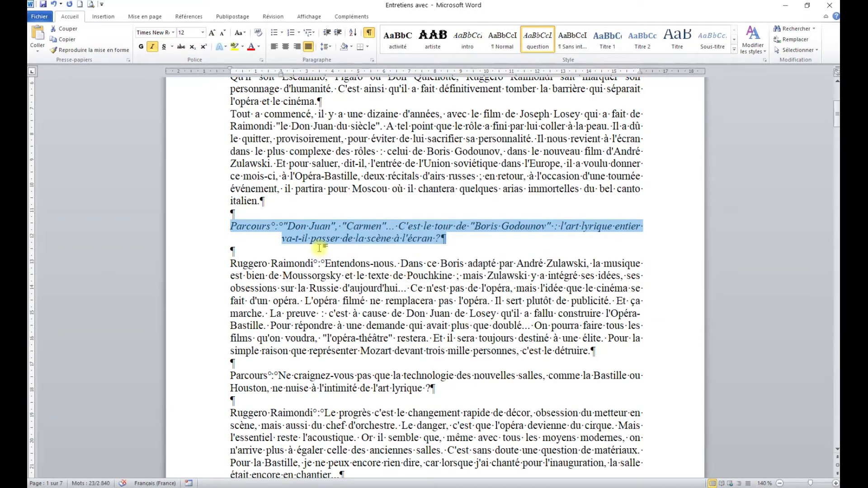
Step: Give Ruggero Raimondi's first answer a hanging indent of about 3.5 cm and save its formatting as a quick style named "réponse"
left_click_drag(227, 268, 615, 348)
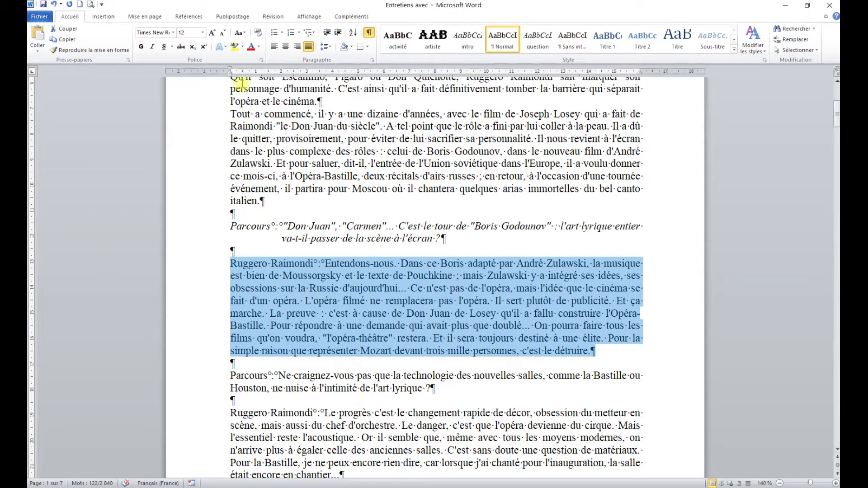
left_click_drag(230, 74, 319, 75)
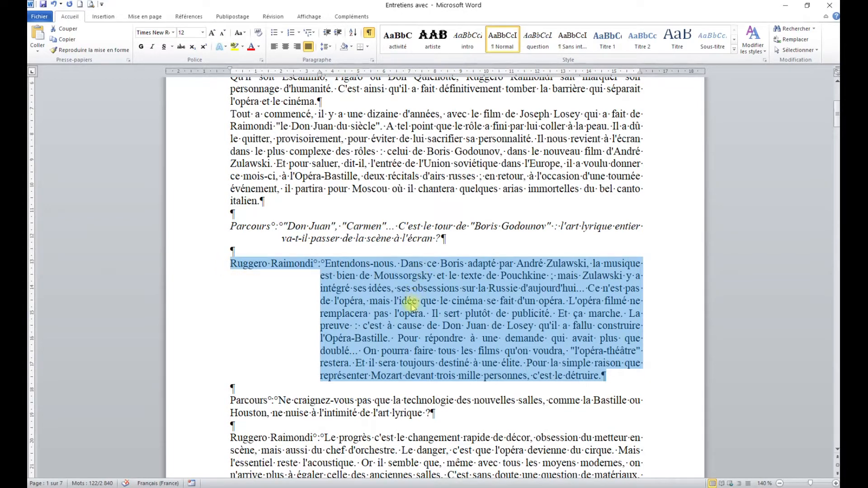
left_click(733, 52)
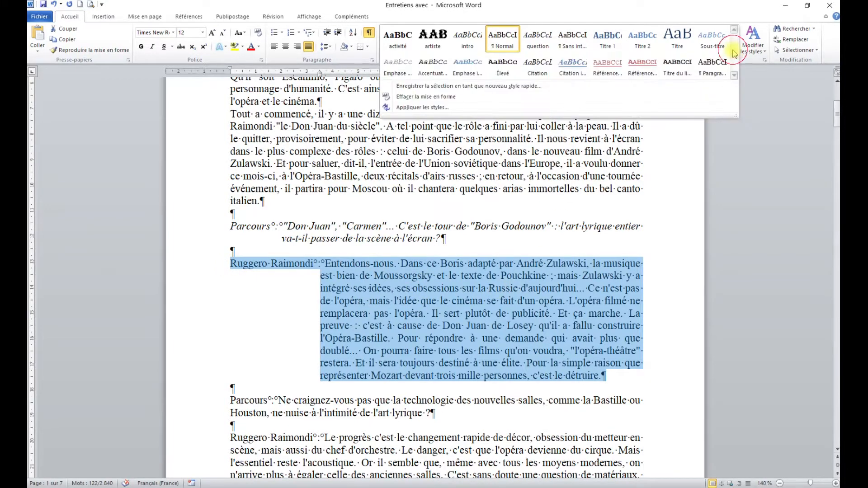
left_click(473, 87)
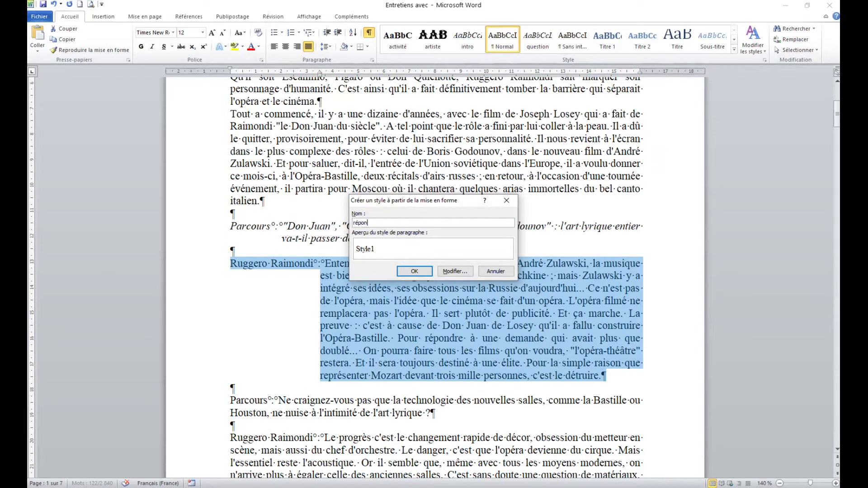
left_click(417, 272)
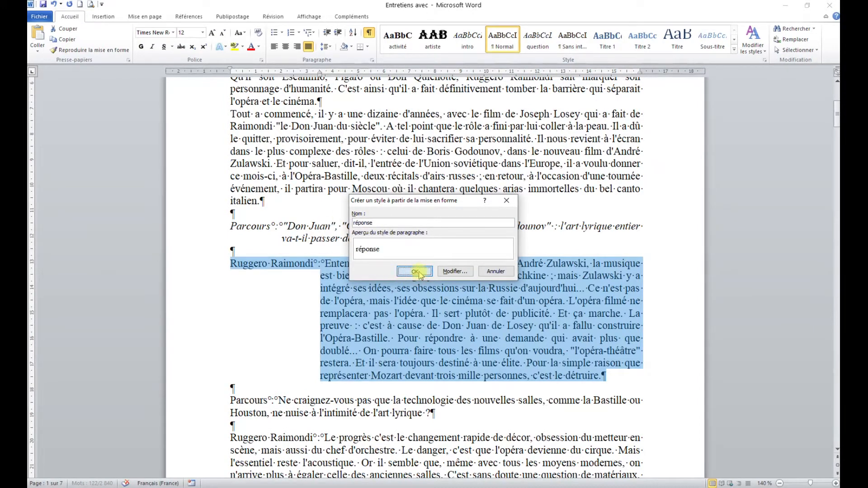
left_click(417, 272)
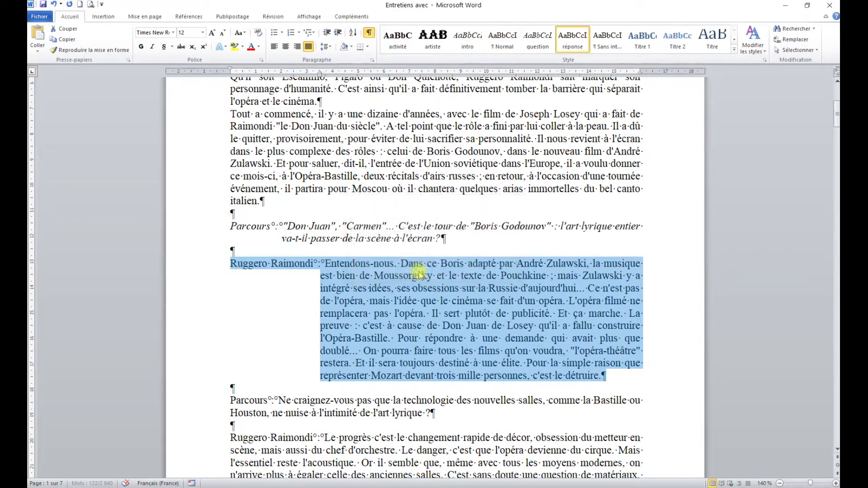
Step: Apply the "question" style to the Parcours questions "Ne craignez-vous pas que la technologie" and "Vous pensez quand même" on page 1
scroll(404, 291, "down", 3)
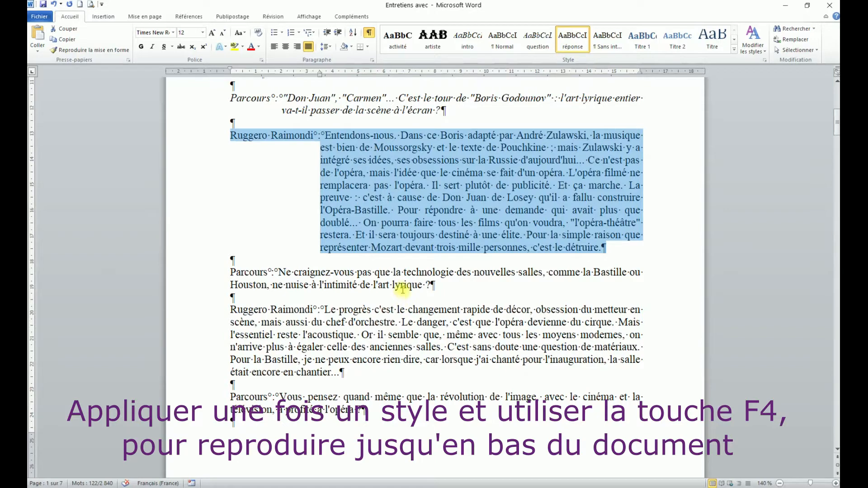
left_click(295, 272)
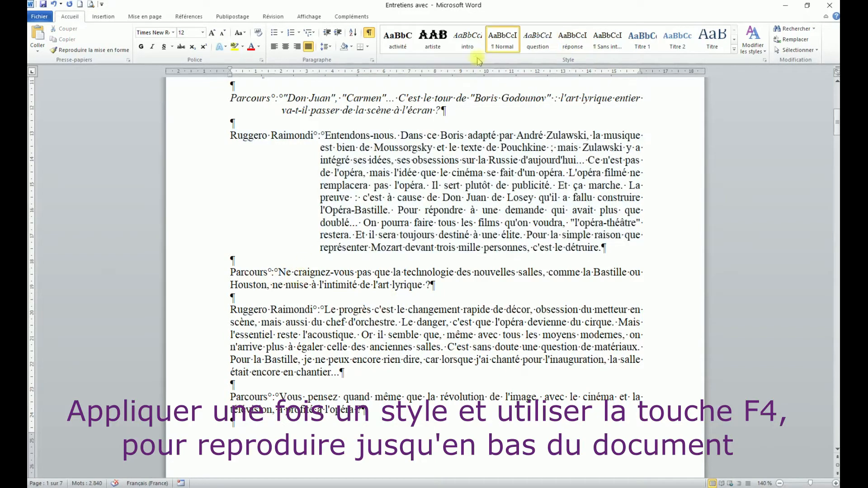
left_click(538, 43)
scroll(376, 338, "down", 3)
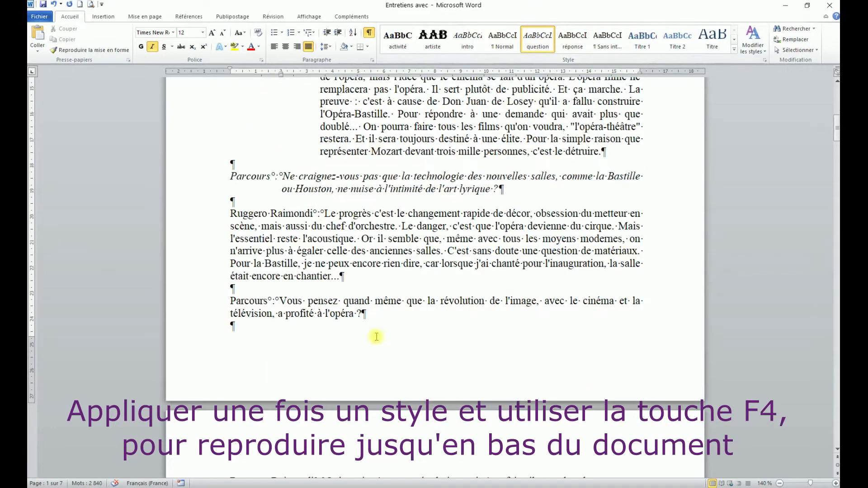
left_click(353, 300)
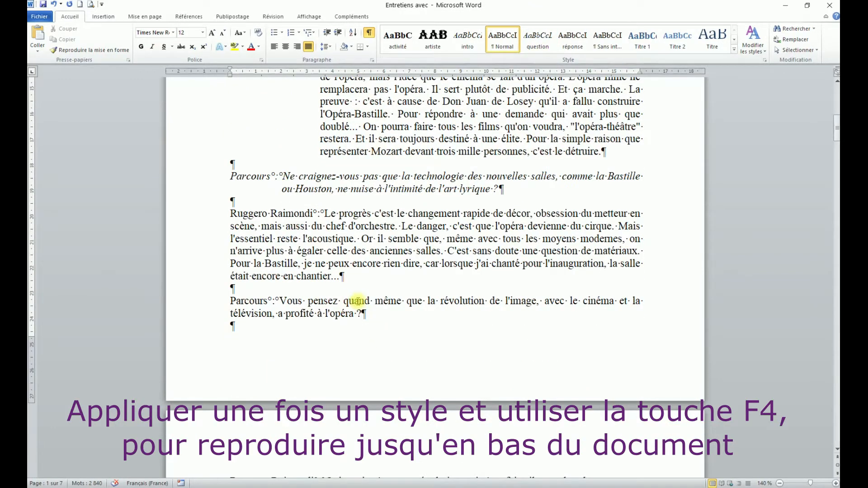
key("F4")
Step: Repeat the "question" style on the page 2 questions "Que pense le Don Juan du siècle" and "L'opéra fait partie de votre culture"
scroll(355, 299, "down", 8)
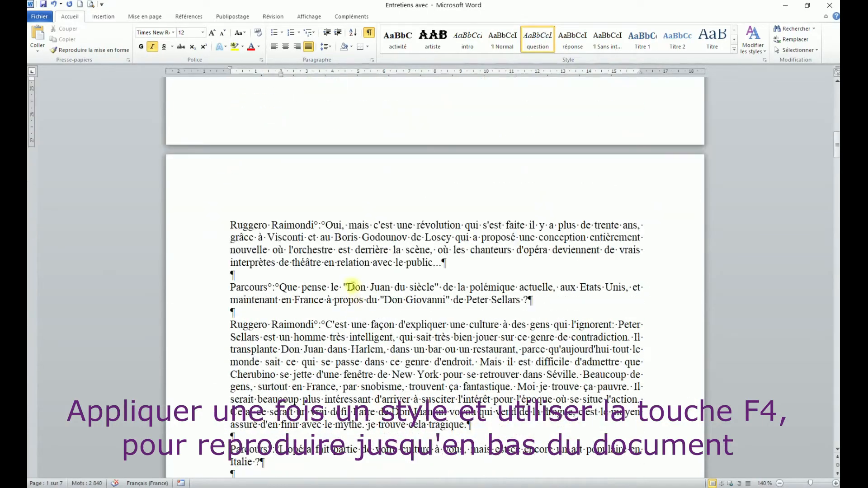
left_click(356, 288)
key("F4")
scroll(355, 289, "down", 5)
left_click(354, 294)
key("F4")
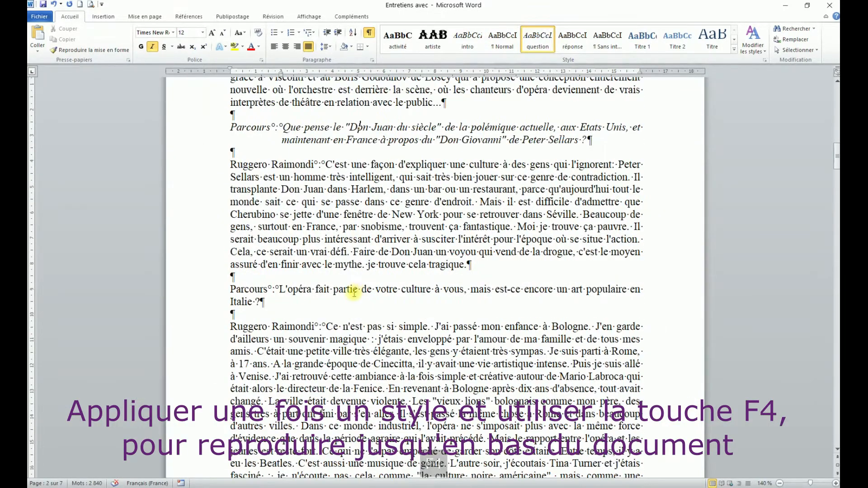
Step: Repeat the "question" style on the questions "Pourriez-vous chanter et enregistrer" and "Votre registre de baryton-basse"
scroll(354, 296, "down", 7)
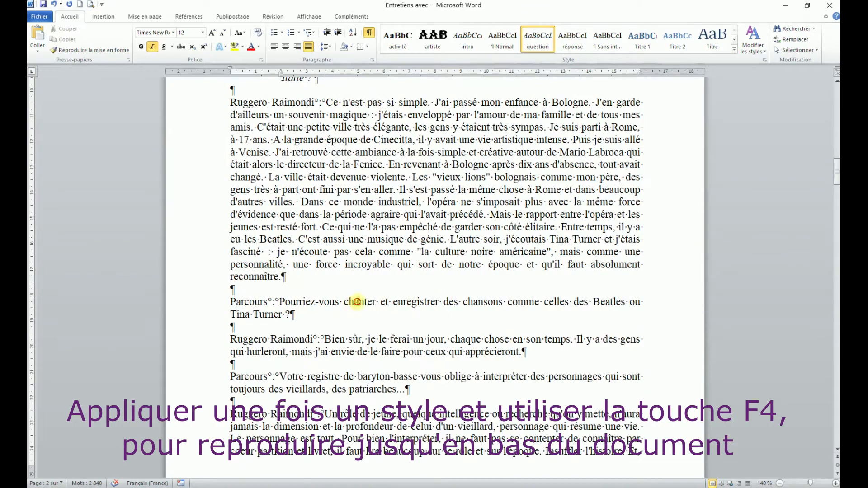
left_click(355, 307)
key("F4")
scroll(356, 319, "down", 3)
left_click(352, 287)
key("F4")
Step: Repeat the "question" style on the last two Raimondi questions, "Le disque n'a-t-il pas" and "Avez-vous fait vos adieux définitifs"
scroll(353, 288, "down", 7)
left_click(343, 330)
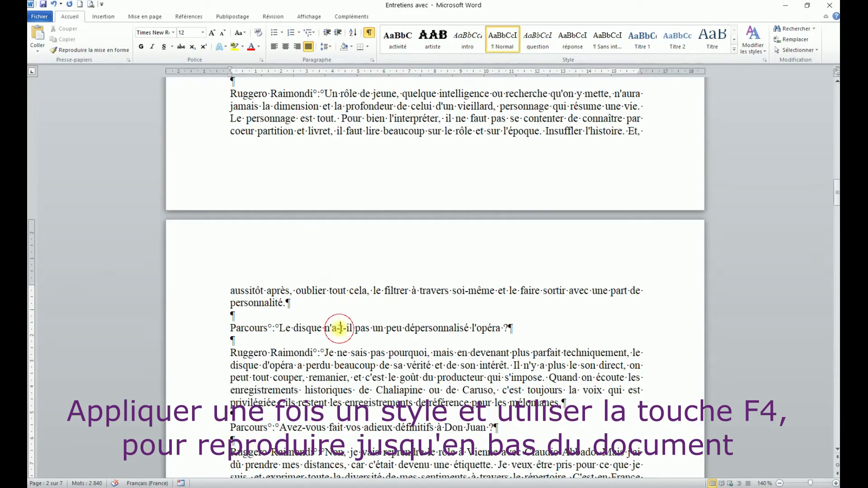
key("F4")
scroll(340, 332, "down", 1)
scroll(347, 296, "down", 4)
left_click(337, 267)
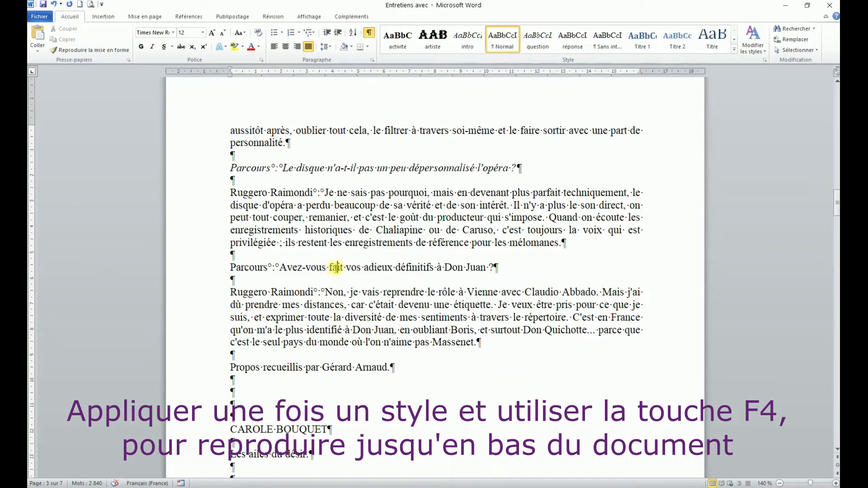
key("F4")
Step: Repeat the "question" style on the first two Carole Bouquet questions, "On ne vous avait pas vue" and "Le cinéma vous lasse"
scroll(333, 291, "down", 4)
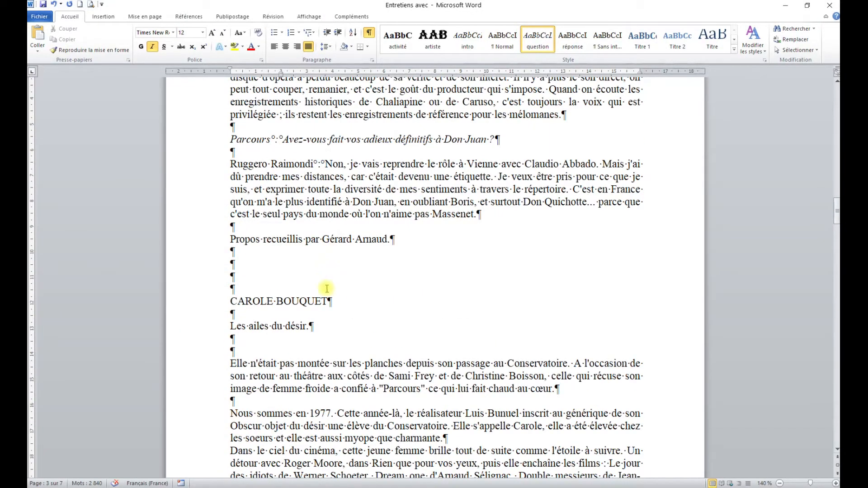
scroll(330, 294, "down", 4)
scroll(328, 299, "down", 4)
scroll(328, 299, "down", 3)
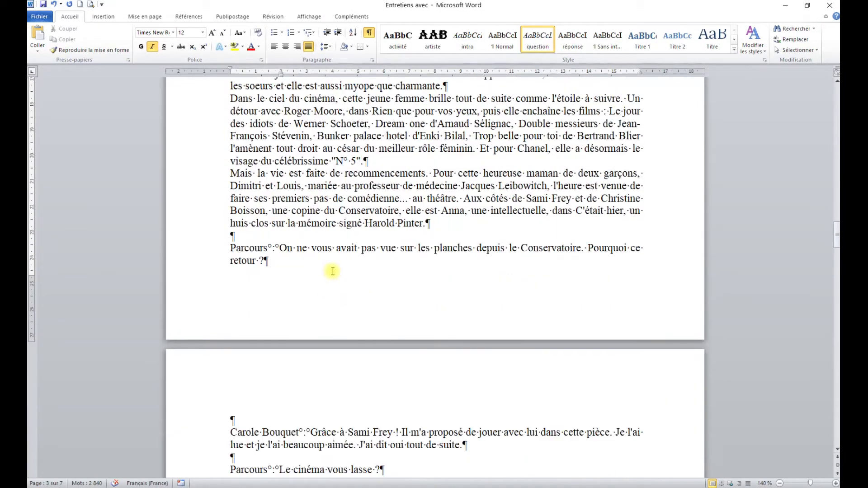
left_click(344, 248)
key("F4")
scroll(343, 283, "down", 5)
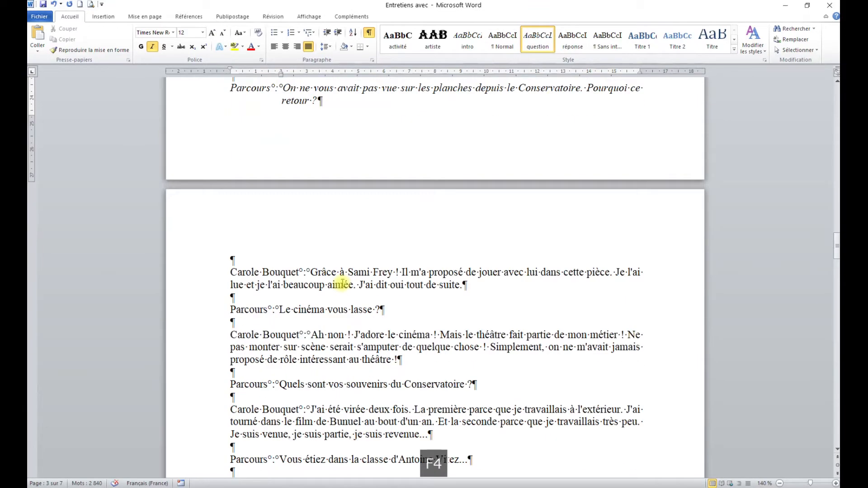
left_click(361, 306)
key("F4")
Step: Repeat the "question" style on the questions "Quels sont vos souvenirs du Conservatoire" and "Vous étiez dans la classe d'Antoine Vitez"
scroll(338, 311, "down", 3)
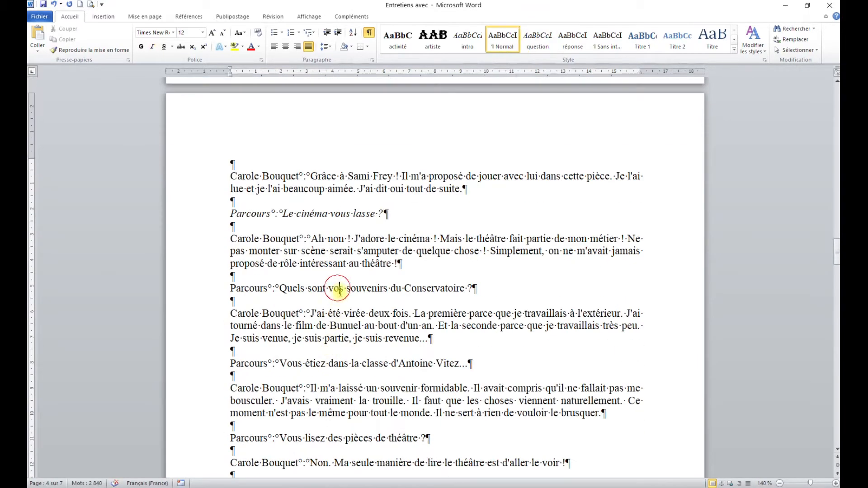
left_click(334, 289)
key("F4")
left_click(336, 364)
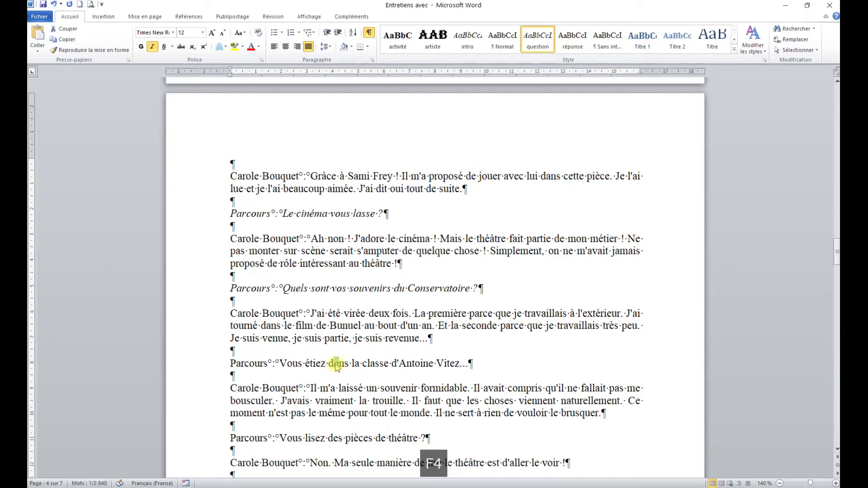
key("F4")
Step: Repeat the "question" style on the questions "Vous lisez des pièces de théâtre", "Et dans vos nuits d'insomnie" and "Il y a quelques années"
scroll(338, 317, "down", 4)
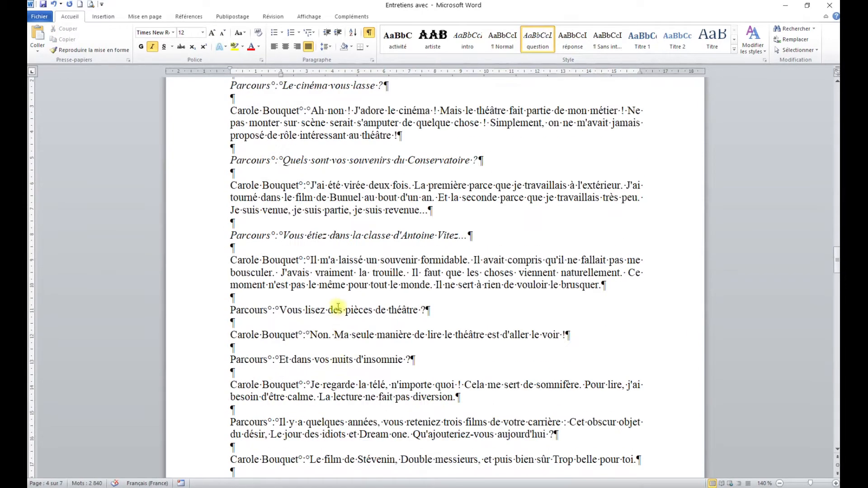
left_click(320, 313)
key("F4")
left_click(321, 361)
key("F4")
scroll(321, 363, "down", 3)
left_click_drag(317, 318, 319, 326)
left_click(318, 328)
key("F4")
Step: Repeat the "question" style on the following Bouquet questions, up to "Dans Bunker palace hotel de Bilal"
scroll(319, 326, "down", 3)
left_click(315, 329)
key("F4")
scroll(319, 317, "down", 8)
left_click(321, 272)
key("F4")
Step: Repeat the "question" style on the questions "L'image de femme froide", "On vous a qualifiée de madame hiératique" and "Votre beauté vous gêne"
scroll(319, 319, "down", 2)
left_click(329, 293)
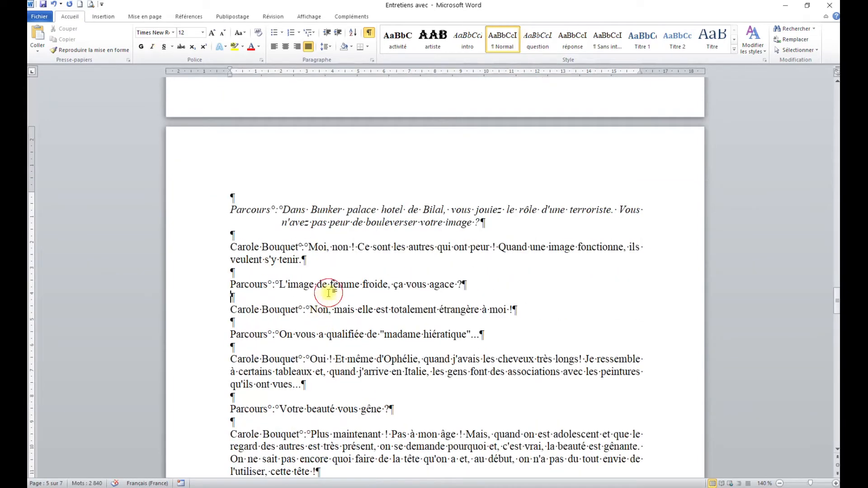
left_click(335, 284)
key("F4")
scroll(333, 278, "down", 2)
left_click(331, 270)
key("F4")
left_click(326, 345)
key("F4")
Step: Repeat the "question" style on the questions "Quand avez-vous décidé de devenir comédienne", "Certains ont parlé de vous" and "Vous avez des modèles"
scroll(325, 337, "down", 3)
left_click(326, 337)
key("F4")
scroll(327, 335, "down", 4)
left_click(319, 271)
key("F4")
left_click(319, 333)
key("F4")
Step: Repeat the "question" style on the questions "Votre contrat avec Chanel" and "Faites-vous partie de ces acteurs" on page 5
scroll(318, 343, "down", 3)
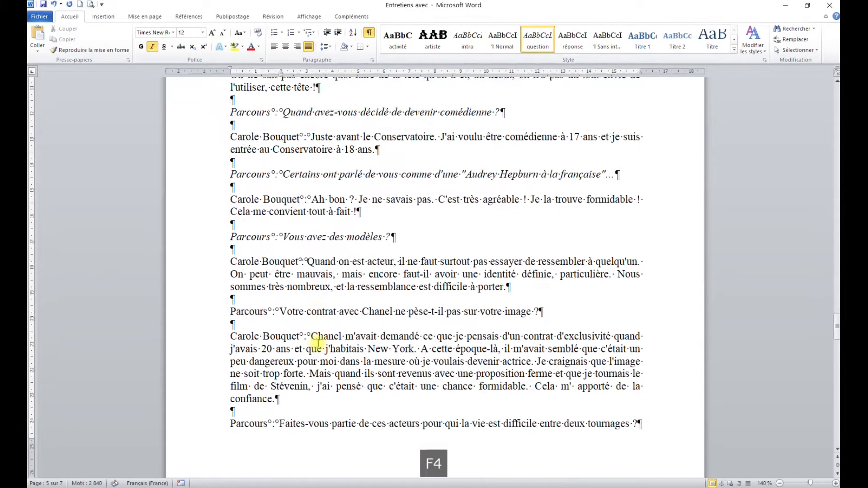
left_click(319, 277)
key("F4")
left_click(325, 392)
key("F4")
Step: Repeat the "question" style on the page 6 questions "Vous n'aimiez pas ce qu'on vous proposait" and "Pas de regrets dans votre carrière"
scroll(329, 386, "down", 3)
scroll(330, 382, "down", 8)
left_click(318, 271)
key("F4")
left_click(324, 334)
key("F4")
Step: Repeat the "question" style on the questions "Vous jouez aux stars patronnesses" and "Ce sont vos enfants qui vous ont sensibilisée"
scroll(324, 334, "down", 4)
left_click(324, 256)
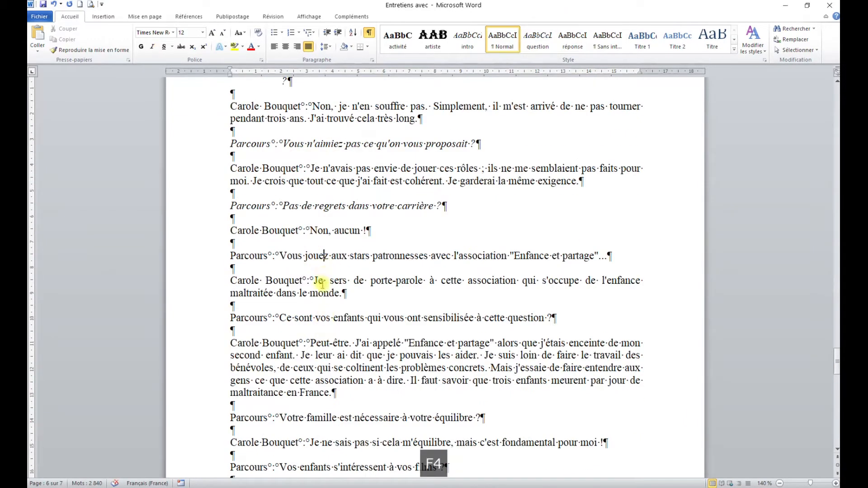
key("F4")
left_click(315, 318)
key("F4")
Step: Repeat the "question" style on the questions "Votre famille est nécessaire", "Vos enfants s'intéressent à vos films" and "Vous n'êtes pas du genre"
scroll(308, 322, "down", 4)
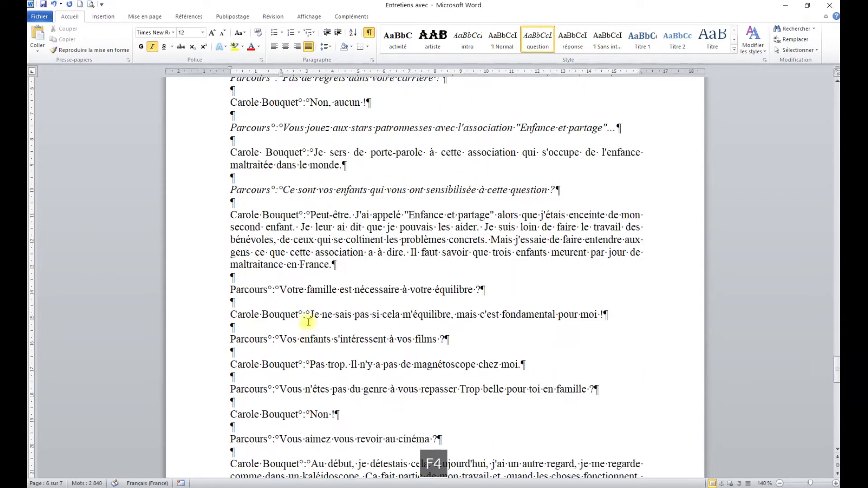
left_click(309, 290)
key("F4")
left_click(305, 340)
key("F4")
left_click(306, 389)
key("F4")
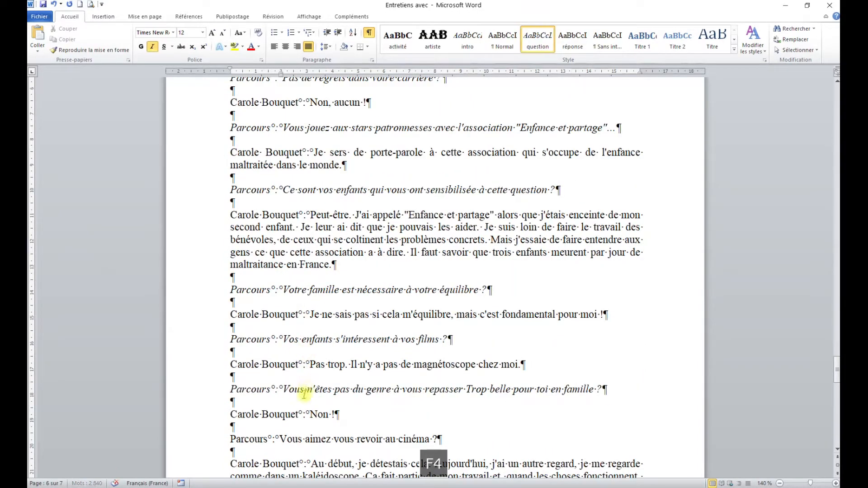
Step: Repeat the "question" style on the remaining questions, from "Vous aimez vous revoir au cinéma" through "Vous avez le trac" on page 7
left_click(307, 440)
key("F4")
scroll(306, 439, "down", 5)
left_click(327, 359)
key("F4")
scroll(326, 358, "down", 10)
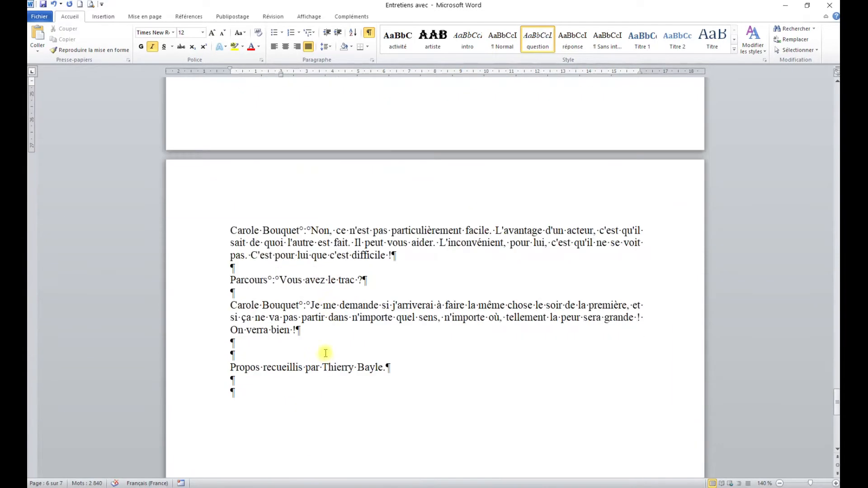
left_click(329, 281)
key("F4")
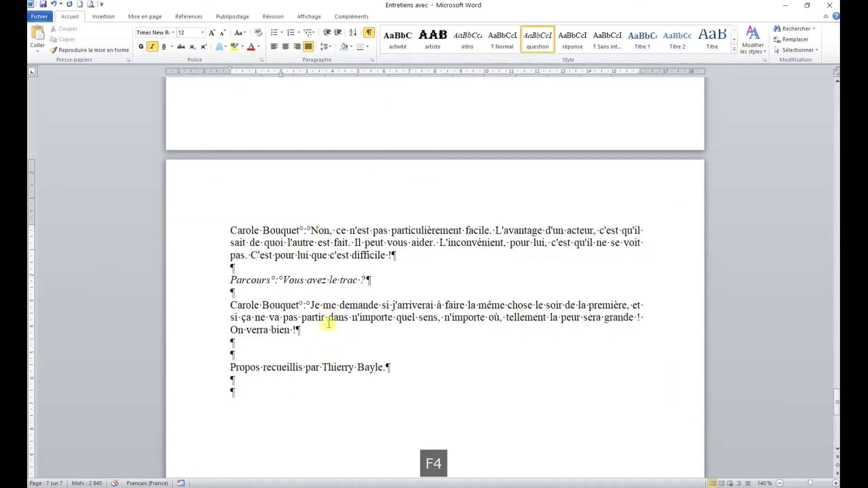
Step: Apply the "réponse" style to the answers "Je me demande si j'arriverai", "Non, ce n'est pas particulièrement facile" and "Au début, je détestais cela"
left_click(331, 306)
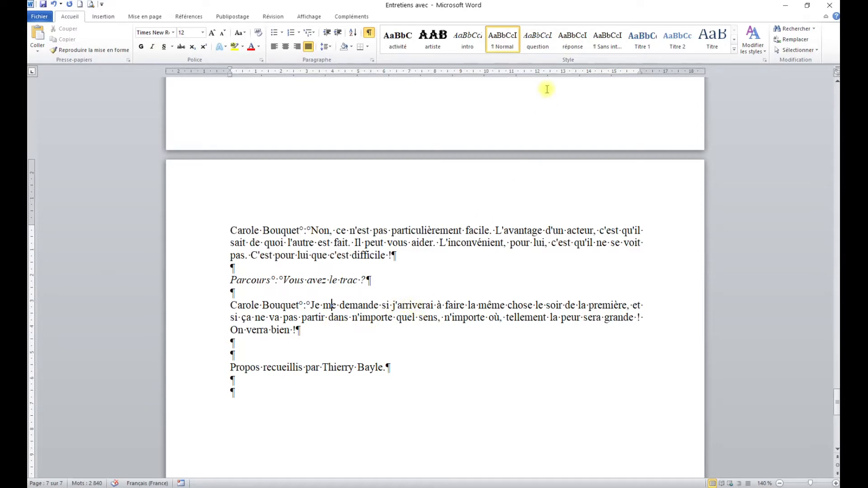
left_click(572, 46)
scroll(389, 247, "up", 2)
left_click(386, 301)
key("F4")
scroll(385, 301, "up", 5)
left_click(357, 223)
key("F4")
scroll(360, 222, "up", 4)
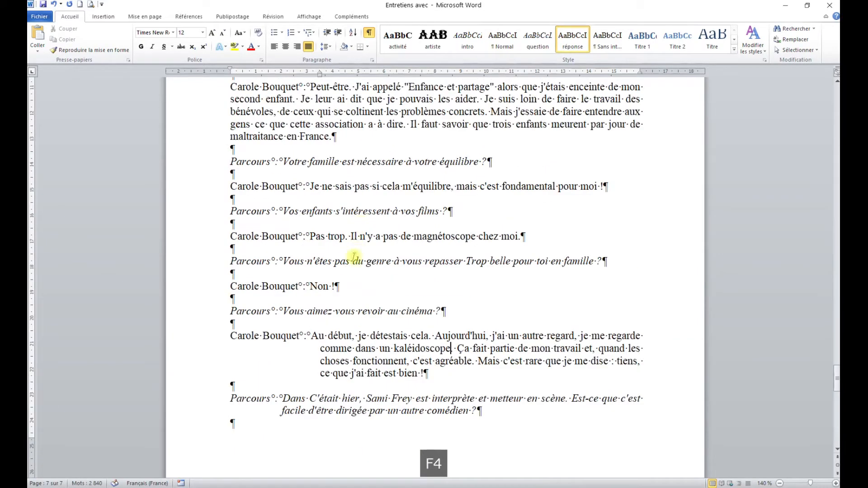
Step: Apply the "réponse" style to the page 6 answers "Non !" and "Peut-être. J'ai appelé"
left_click(322, 285)
scroll(322, 285, "up", 3)
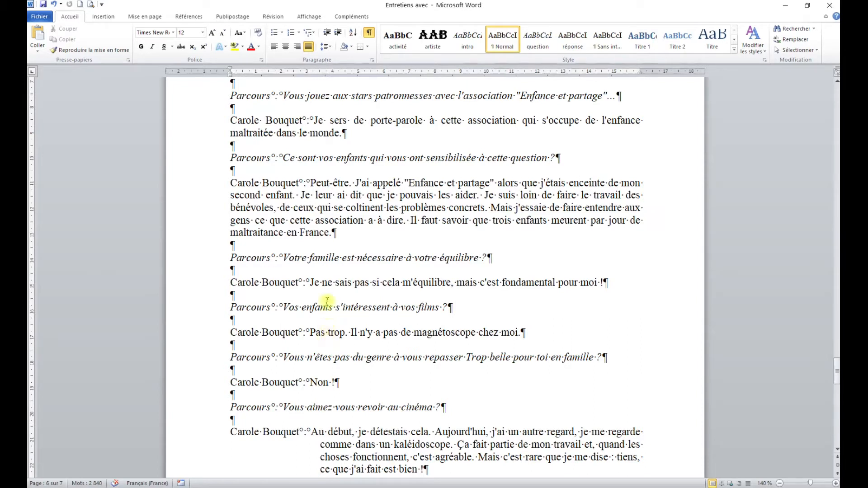
key("F4")
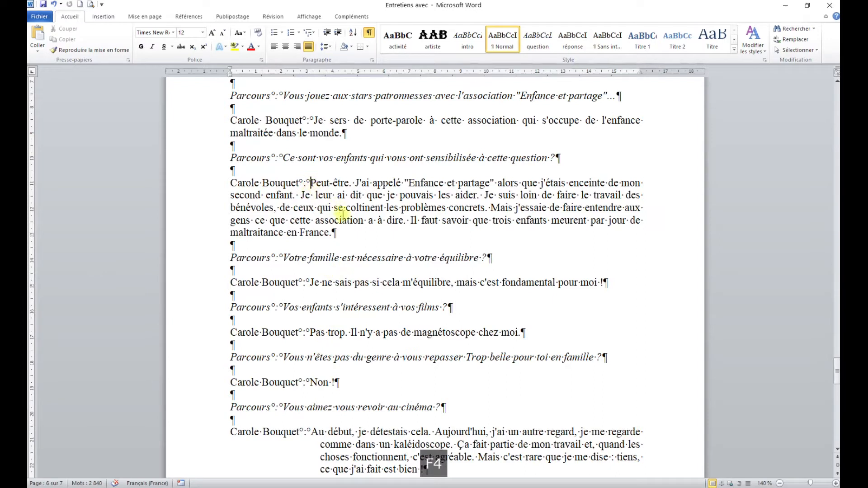
left_click(329, 183)
key("F4")
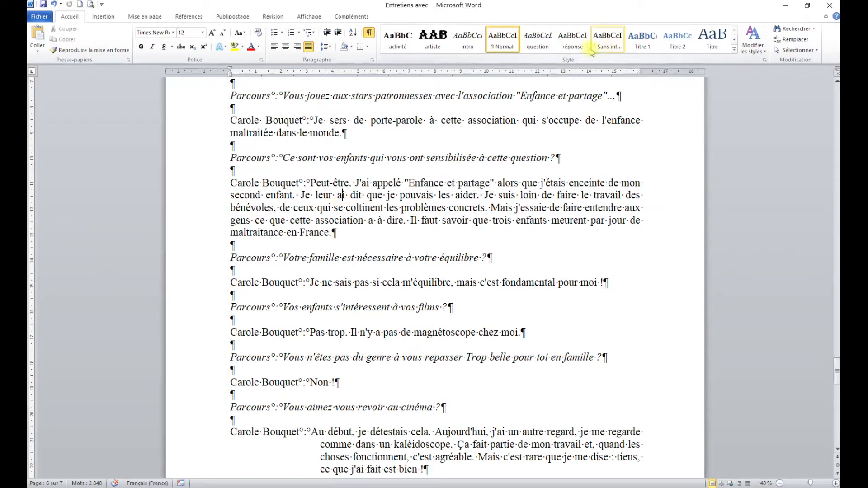
left_click(573, 40)
Step: Repeat the "réponse" style on the answers "Je ne sais pas si cela m'équilibre", "Pas trop" and "Je sers de porte-parole"
left_click(326, 295)
key("F4")
left_click(344, 345)
key("F4")
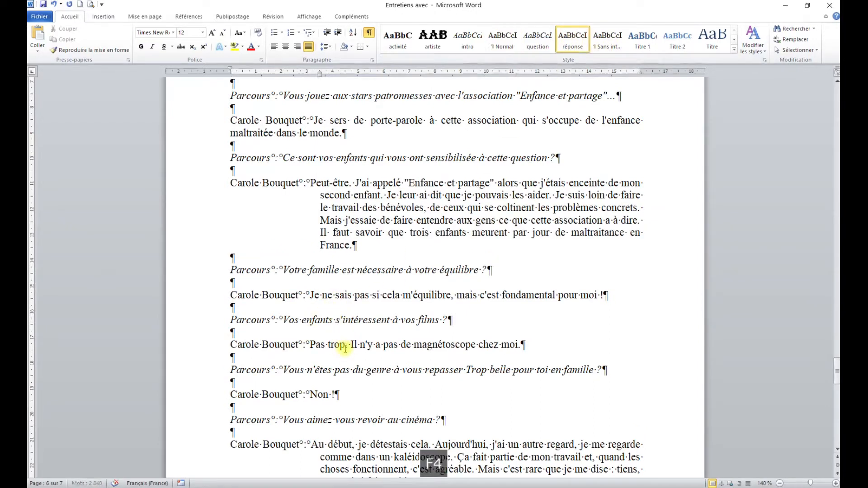
scroll(346, 348, "up", 4)
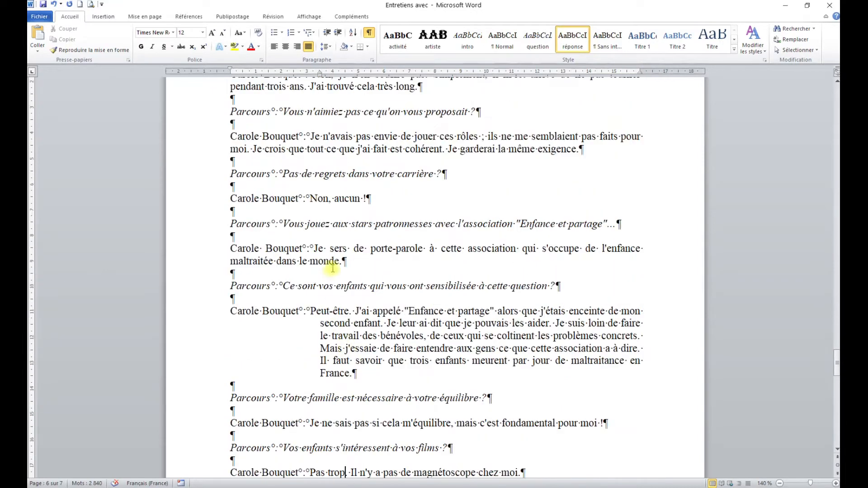
left_click(357, 250)
key("F4")
Step: Repeat the "réponse" style on the answers "Non, aucun", "Je n'avais pas envie" and "Non, je n'en souffre pas"
scroll(339, 256, "up", 2)
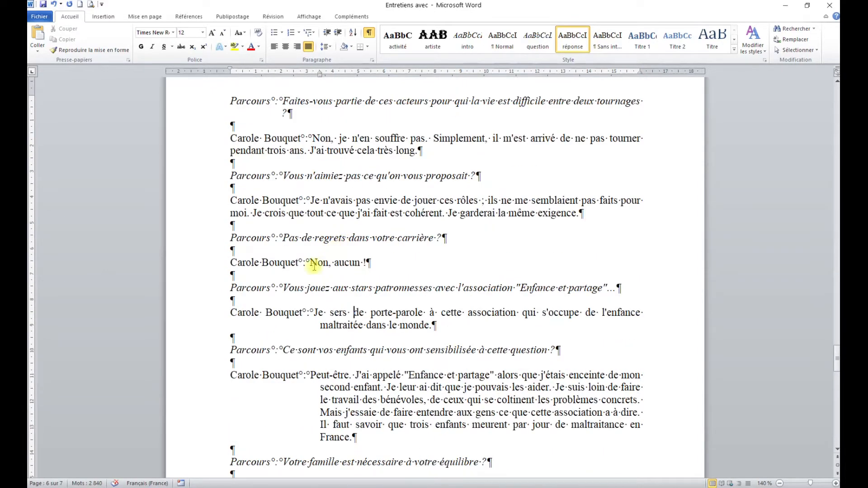
left_click(324, 265)
key("F4")
left_click(334, 211)
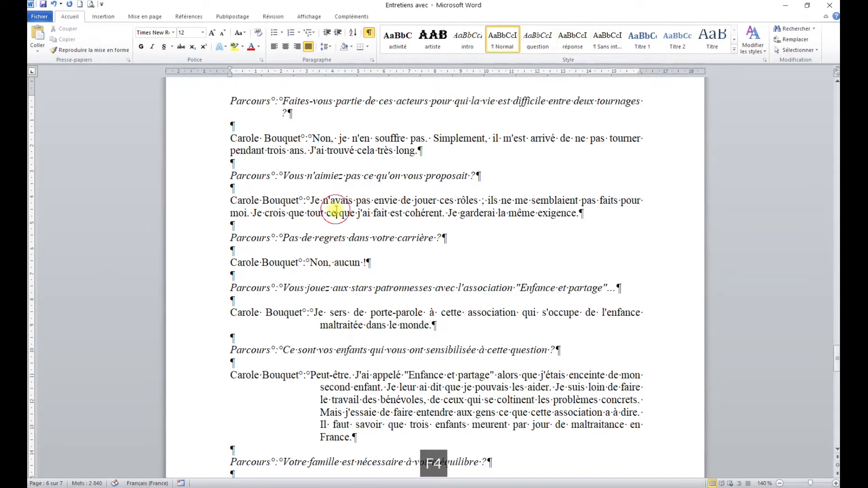
key("F4")
left_click(338, 140)
key("F4")
Step: Repeat the "réponse" style on the page 5 answers "Chanel m'avait demandé" and "Quand on est acteur"
scroll(341, 218, "up", 7)
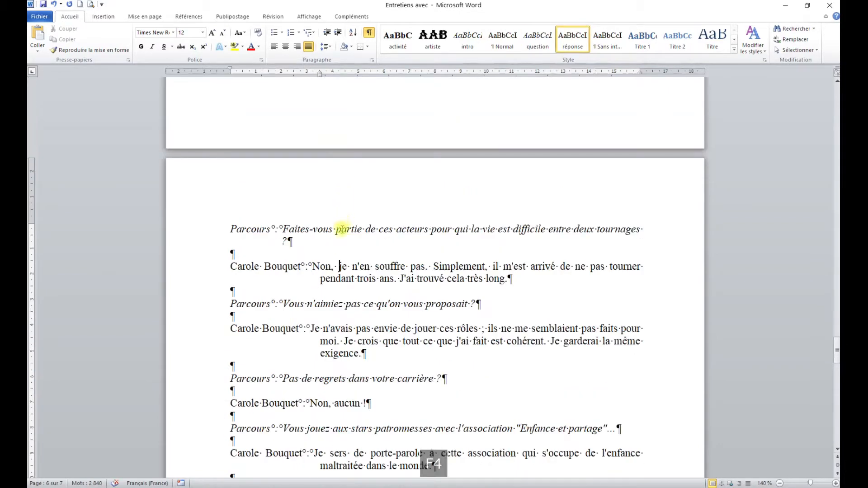
scroll(343, 226, "up", 3)
left_click(341, 200)
key("F4")
scroll(344, 217, "up", 4)
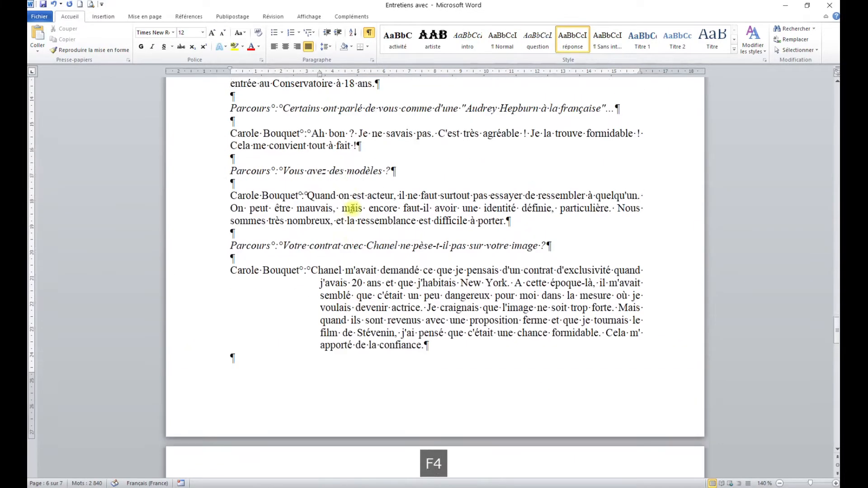
left_click(346, 232)
key("F4")
Step: Repeat the "réponse" style on the answers "Ah bon ? Je ne savais pas" and "Juste avant le Conservatoire"
scroll(350, 249, "up", 2)
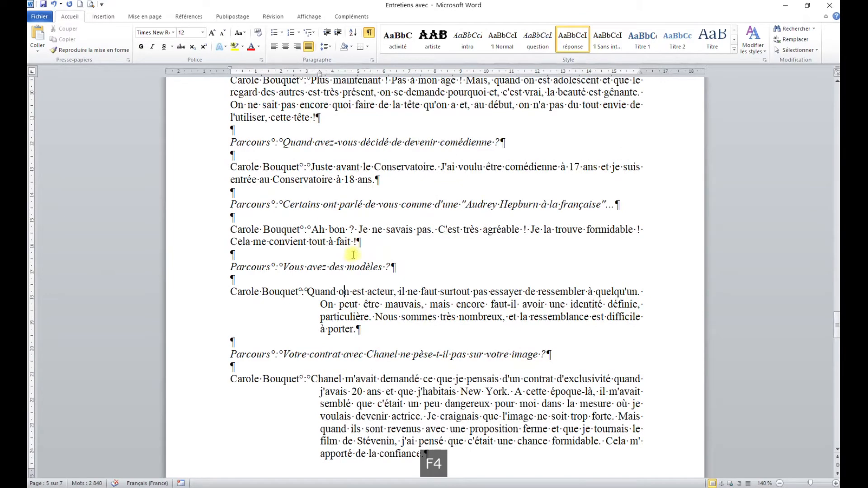
left_click(376, 229)
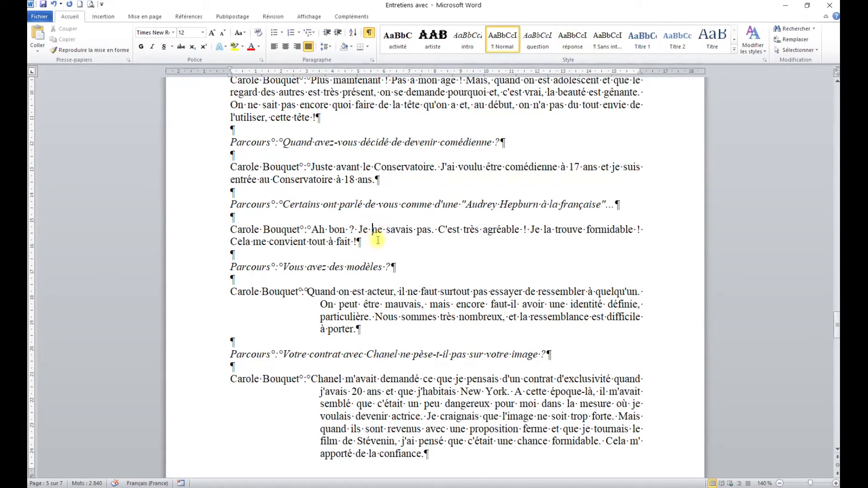
key("F4")
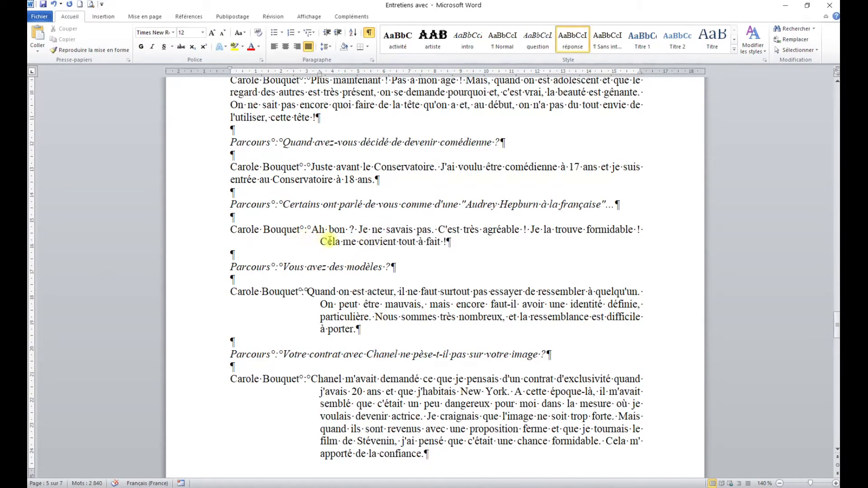
scroll(330, 241, "up", 3)
left_click(329, 262)
key("F4")
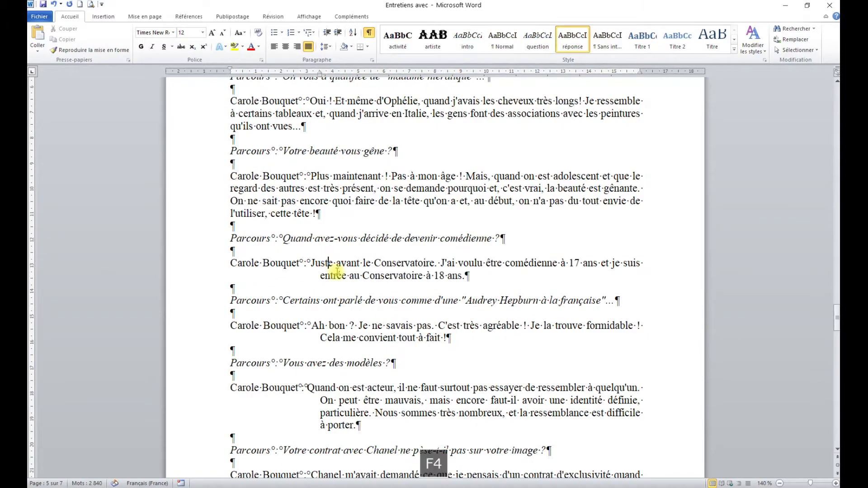
Step: Repeat the "réponse" style on the answers "Plus maintenant" and "Oui ! Et même d'Ophélie"
scroll(337, 272, "up", 4)
left_click(338, 305)
key("F4")
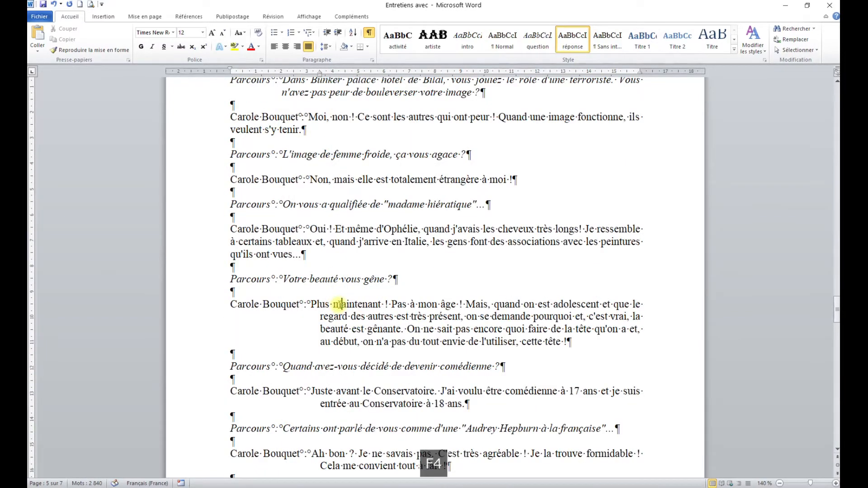
scroll(338, 306, "up", 2)
left_click(346, 294)
key("F4")
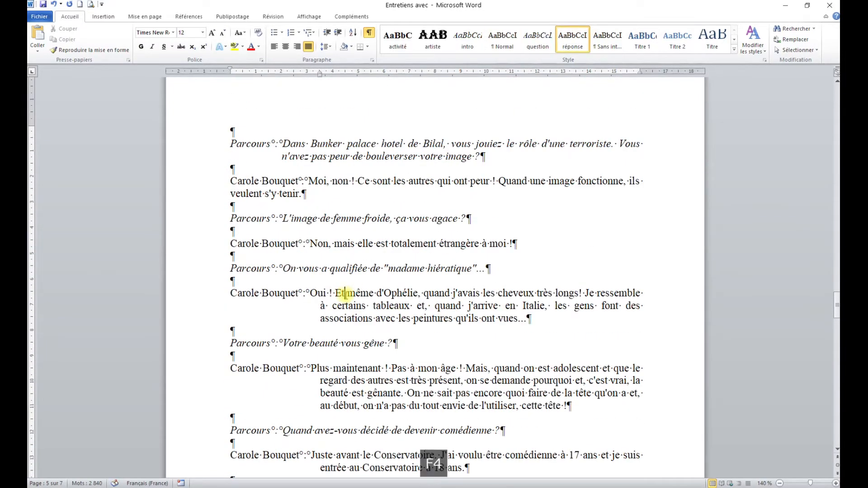
Step: Repeat the "réponse" style on the answers "Moi, non !" and "Il faut que le désir de l'autre soit très fort"
scroll(346, 294, "up", 3)
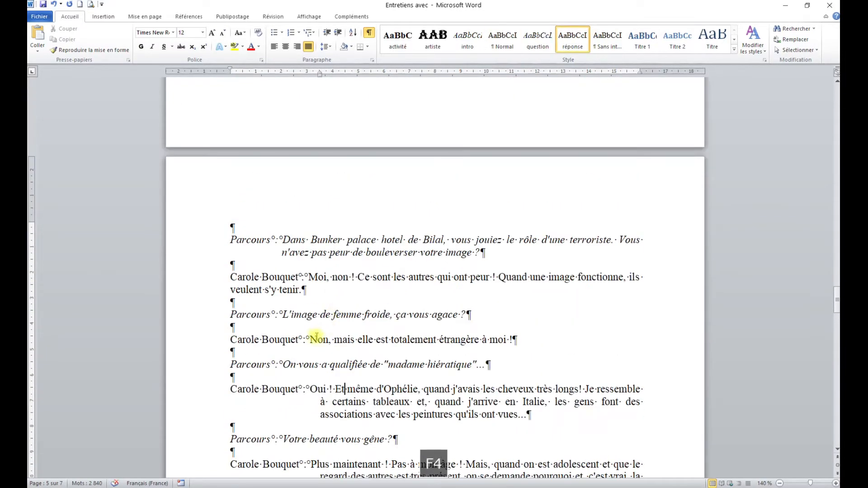
left_click(349, 278)
key("F4")
scroll(348, 276, "up", 6)
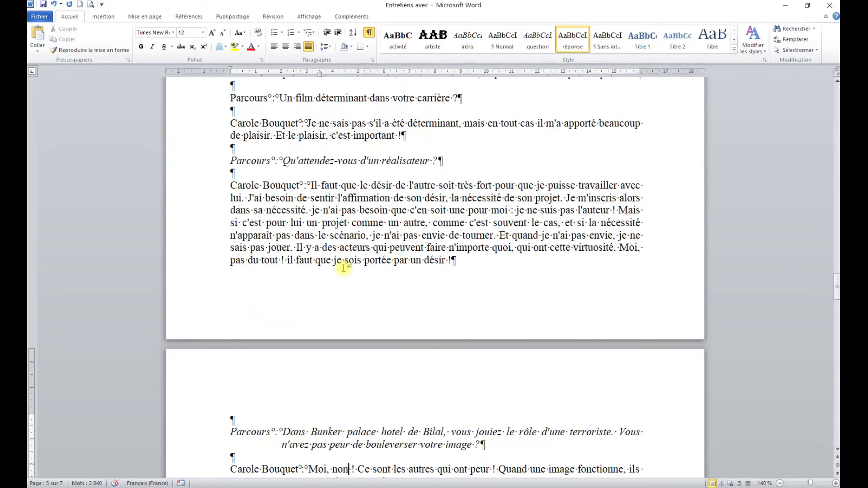
left_click(346, 211)
key("F4")
Step: Repeat the "réponse" style on the page 4 answers "Je ne sais pas s'il a été déterminant" and "Je regarde la télé"
scroll(350, 253, "up", 3)
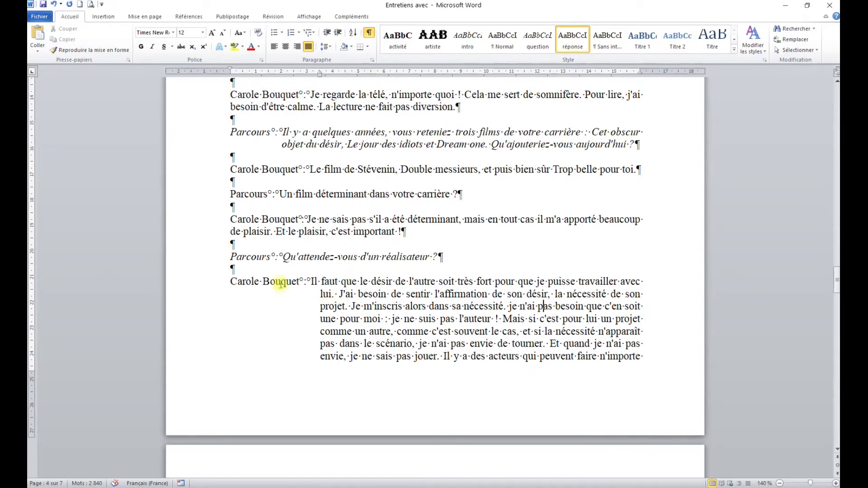
scroll(375, 318, "up", 3)
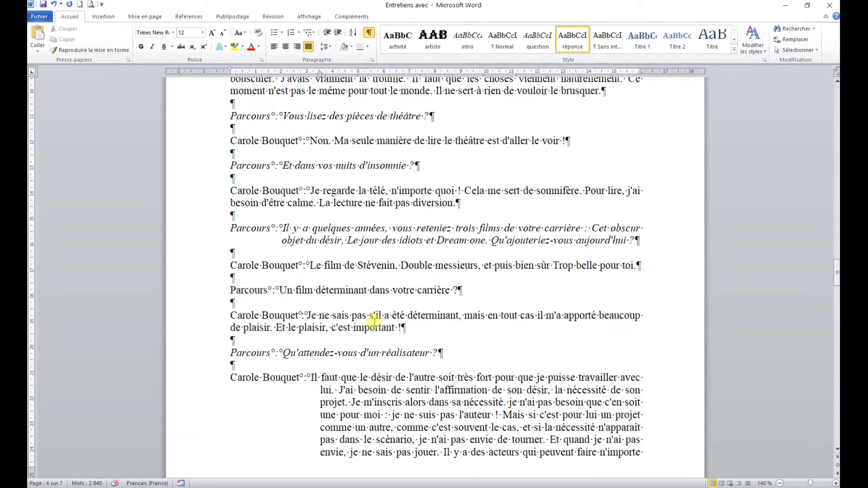
left_click(333, 315)
key("F4")
left_click(334, 203)
key("F4")
Step: Repeat the "réponse" style on the answers "Il m'a laissé un souvenir formidable" and "J'ai été virée deux fois"
scroll(335, 206, "up", 4)
left_click(338, 202)
key("F4")
scroll(338, 217, "up", 4)
left_click(347, 260)
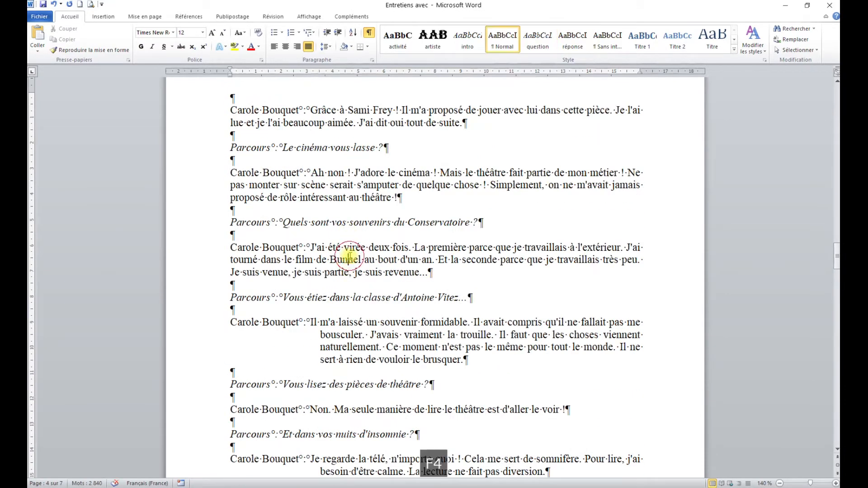
key("F4")
Step: Repeat the "réponse" style on the answers "Ah non ! J'adore le cinéma" and "Grâce à Sami Frey"
scroll(350, 262, "up", 4)
left_click(324, 301)
key("F4")
left_click(336, 244)
key("F4")
Step: Repeat the "réponse" style on Ruggero Raimondi's page 3 answers "Non, je vais reprendre le rôle" and "Je ne sais pas pourquoi"
scroll(339, 254, "up", 8)
scroll(342, 264, "up", 3)
scroll(338, 295, "up", 3)
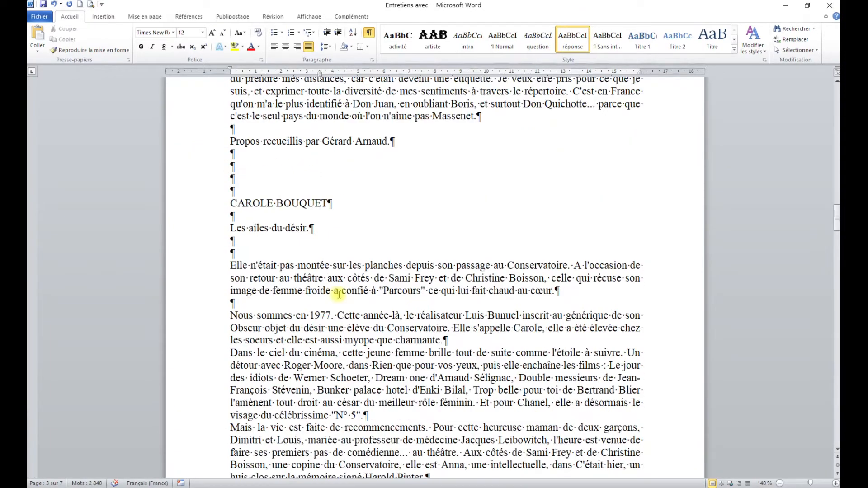
scroll(340, 296, "up", 7)
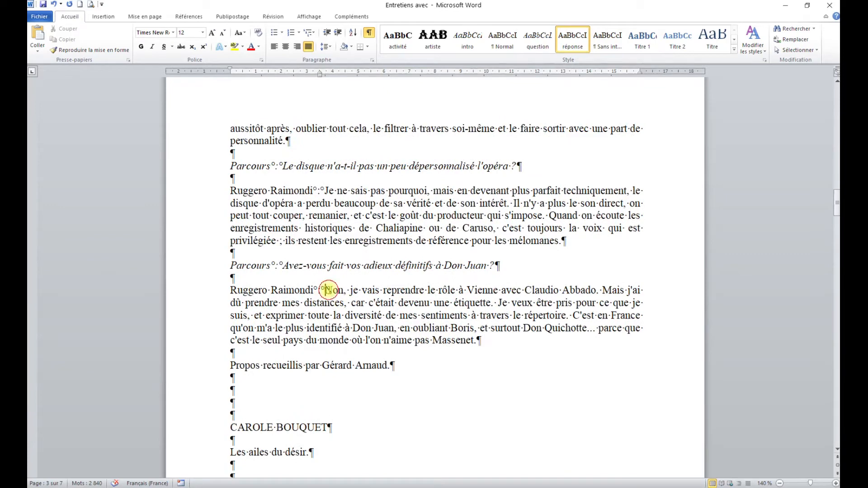
key("F4")
left_click(343, 191)
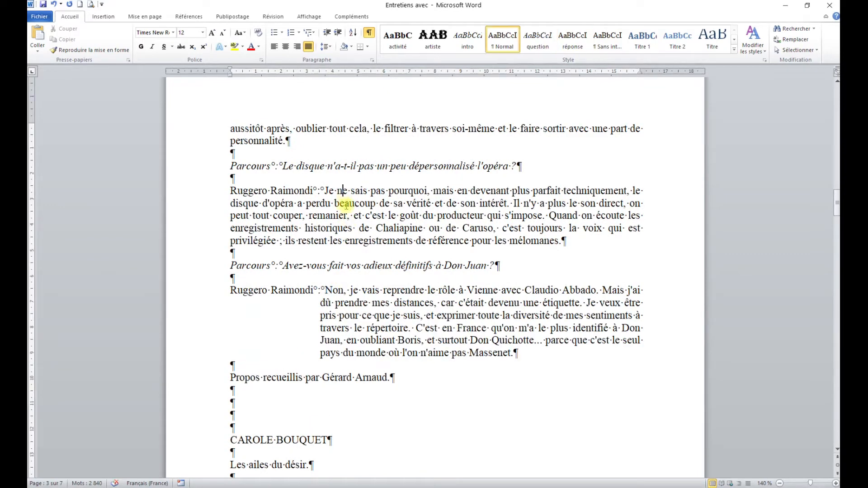
key("F4")
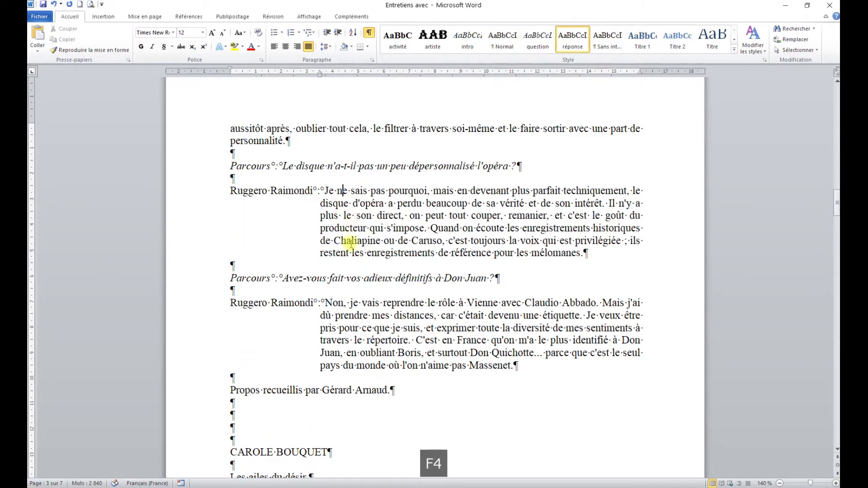
Step: Repeat the "réponse" style on Ruggero Raimondi's answers "Un rôle de jeune" and "Bien sûr, je le ferai un jour"
scroll(351, 243, "up", 3)
scroll(307, 290, "up", 3)
left_click(357, 181)
key("F4")
scroll(354, 233, "up", 3)
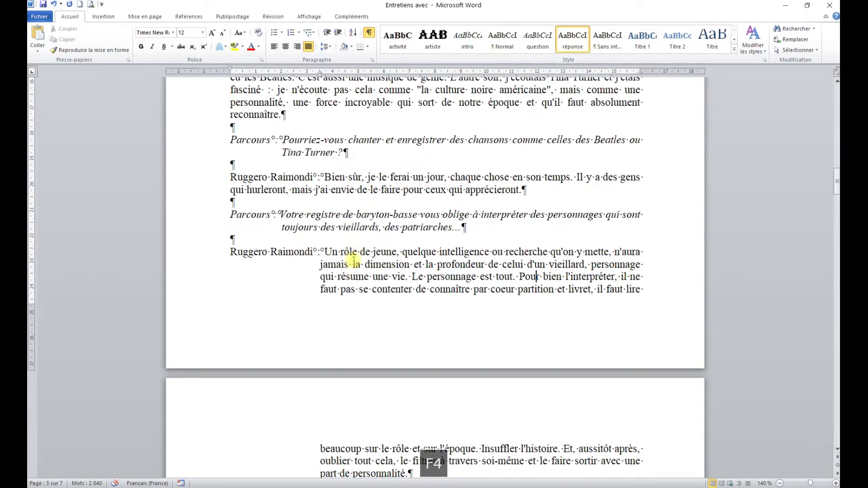
left_click(349, 180)
key("F4")
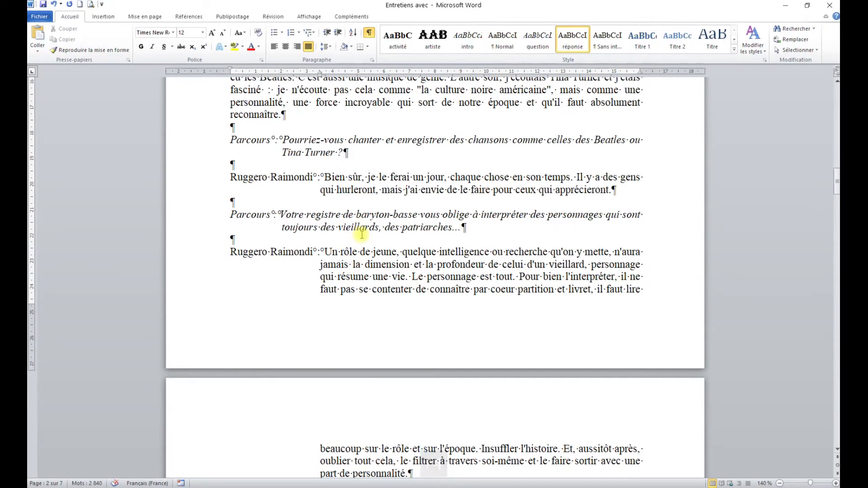
Step: Repeat the "réponse" style on Ruggero Raimondi's remaining answers, from "Ce n'est pas si simple" back to "Le progrès c'est le changement rapide" on page 1
scroll(357, 235, "up", 3)
scroll(338, 253, "up", 5)
left_click(340, 214)
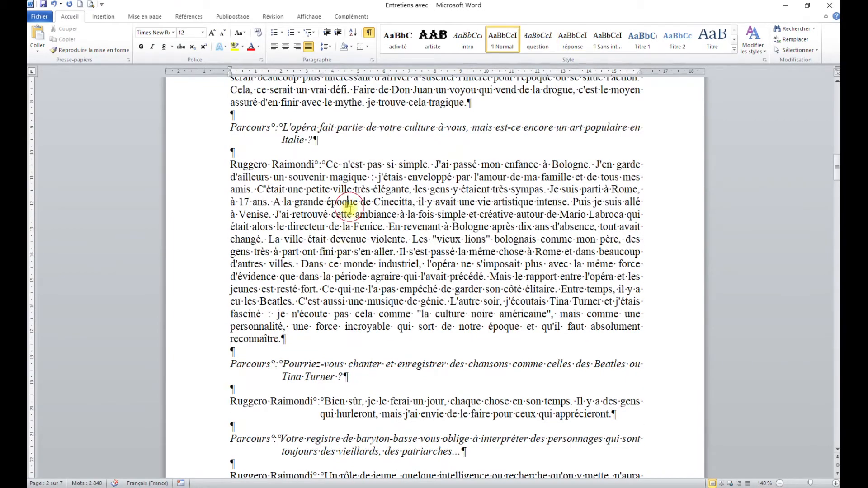
key("F4")
scroll(348, 219, "up", 4)
left_click(334, 186)
key("F4")
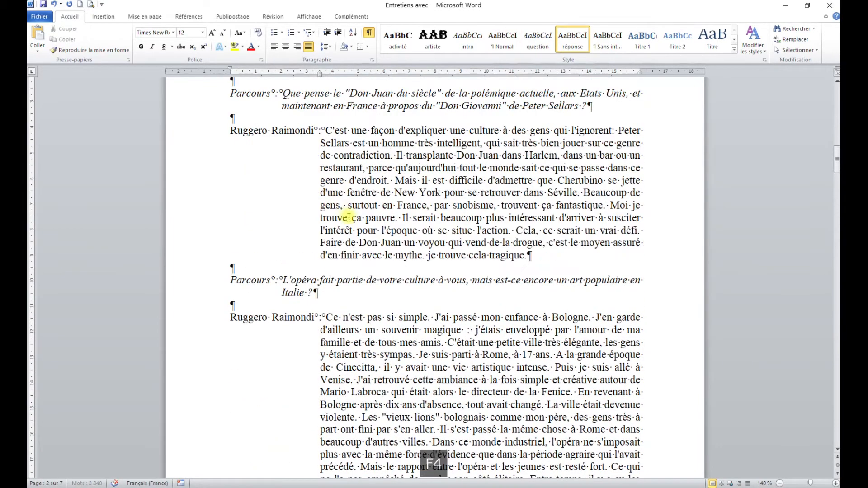
scroll(342, 227, "up", 4)
scroll(358, 211, "up", 10)
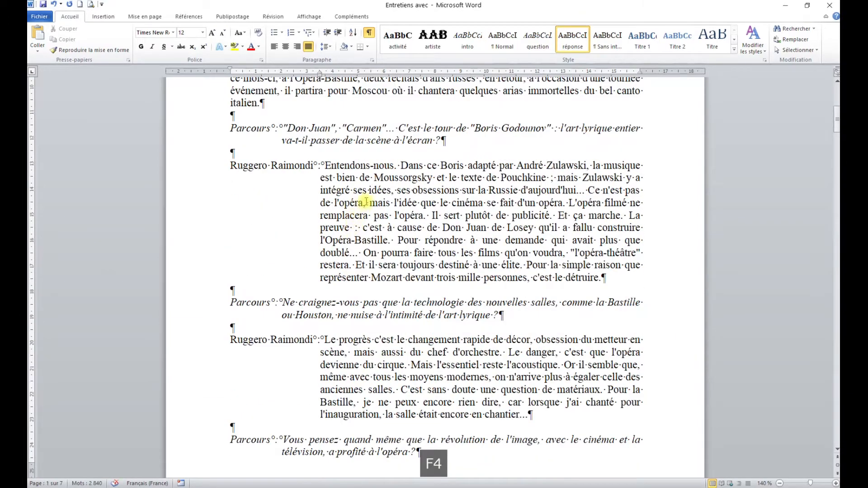
Step: Review the styled questions and answers from page 1 down to the "CAROLE BOUQUET" heading on page 3
scroll(362, 204, "up", 5)
scroll(361, 247, "down", 3)
scroll(361, 247, "down", 10)
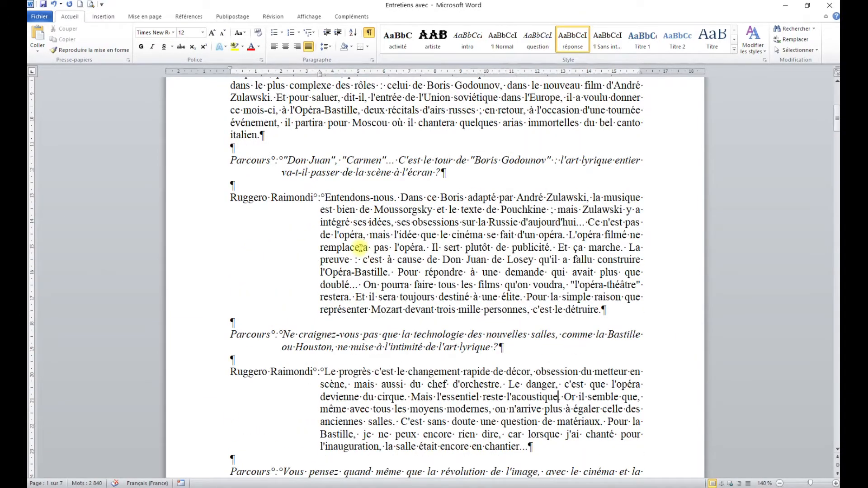
scroll(361, 248, "down", 15)
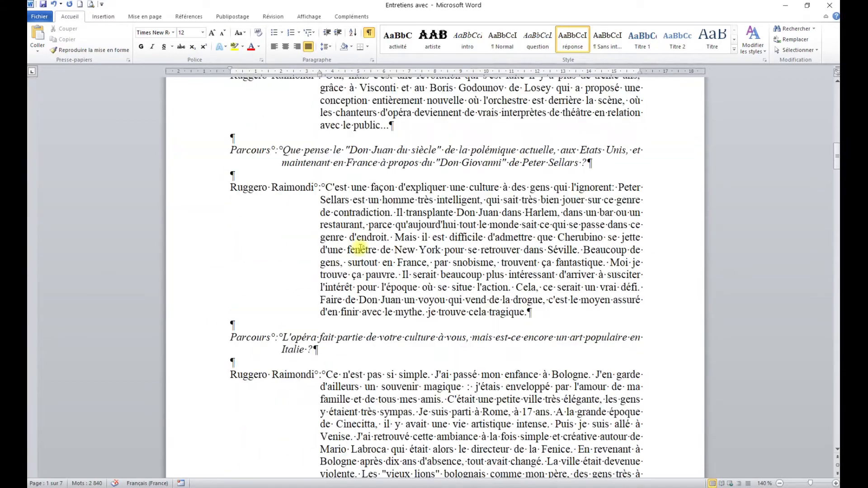
scroll(361, 253, "down", 12)
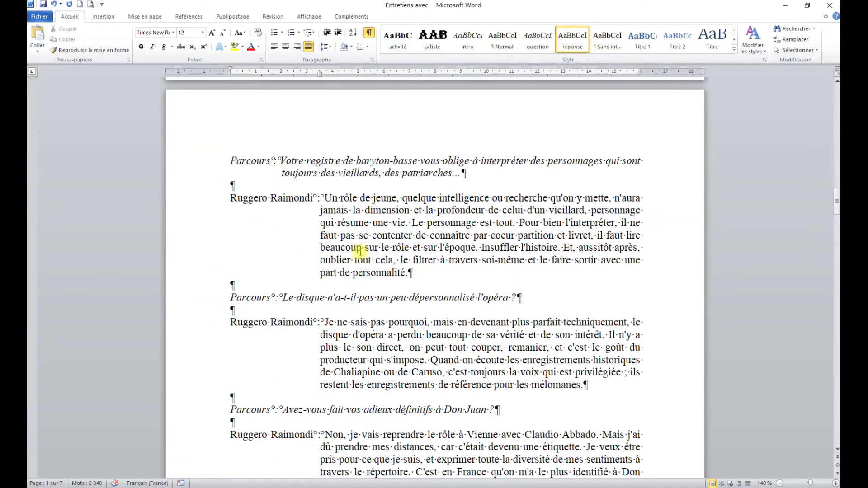
scroll(360, 252, "down", 4)
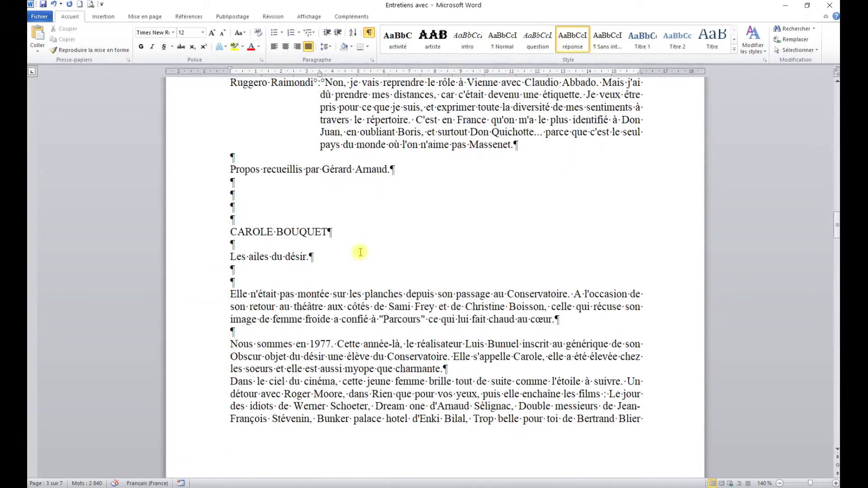
Step: Apply the "artiste" style to the "CAROLE BOUQUET" heading and the "activité" style to "Les ailes du désir."
left_click(203, 236)
left_click(433, 40)
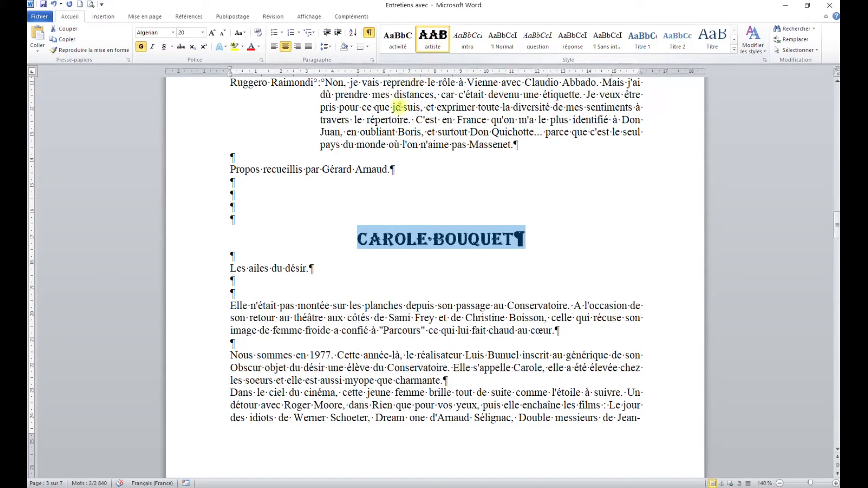
left_click(207, 269)
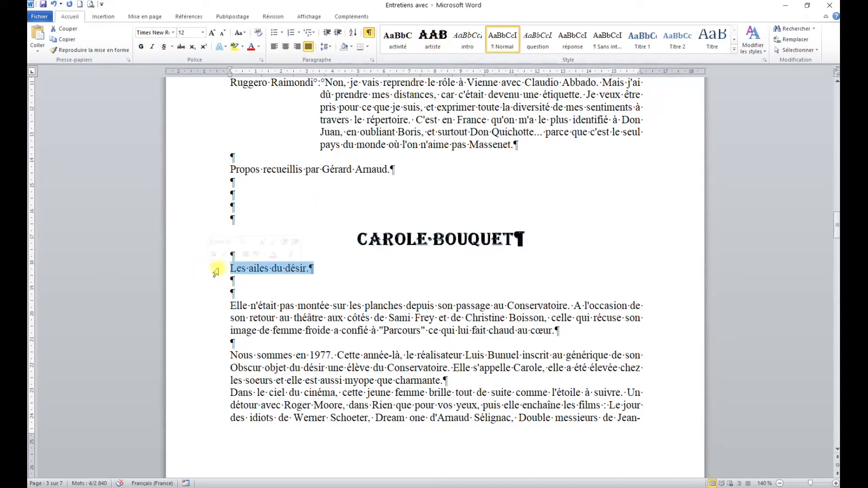
left_click(464, 49)
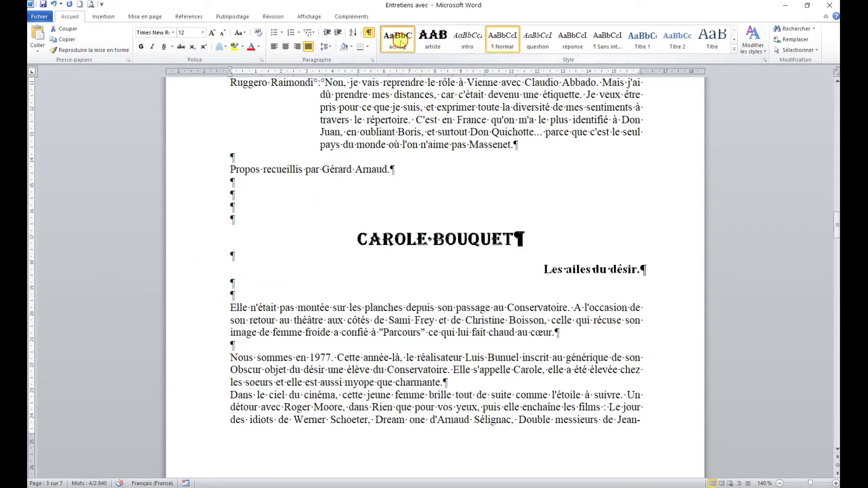
Step: Apply the "intro" style to the paragraph beginning "Elle n'était pas montée sur les planches"
scroll(358, 224, "down", 3)
left_click_drag(199, 209, 203, 231)
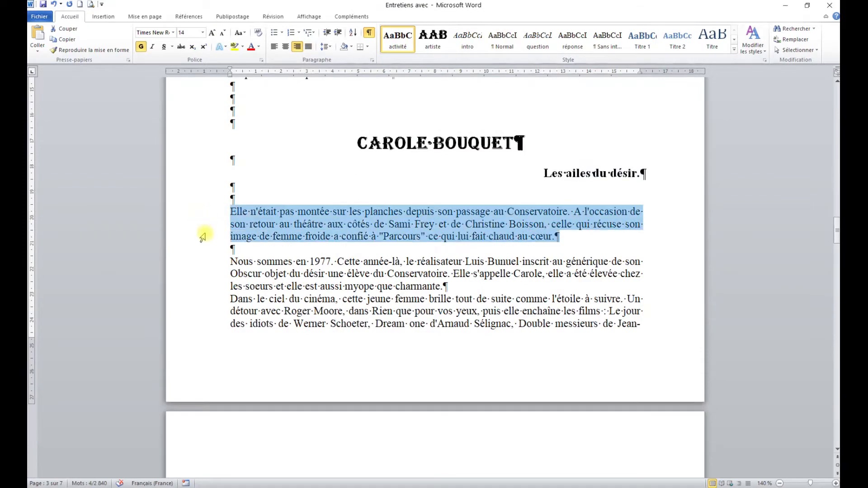
left_click(471, 43)
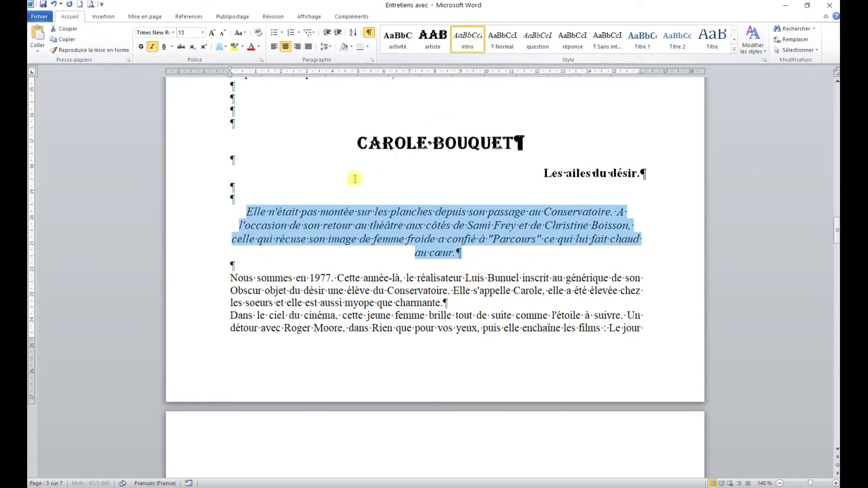
Step: Remove the hanging indent from Carole Bouquet's page 5 answer "Plus maintenant" and update the "réponse" style to match it
scroll(349, 184, "down", 12)
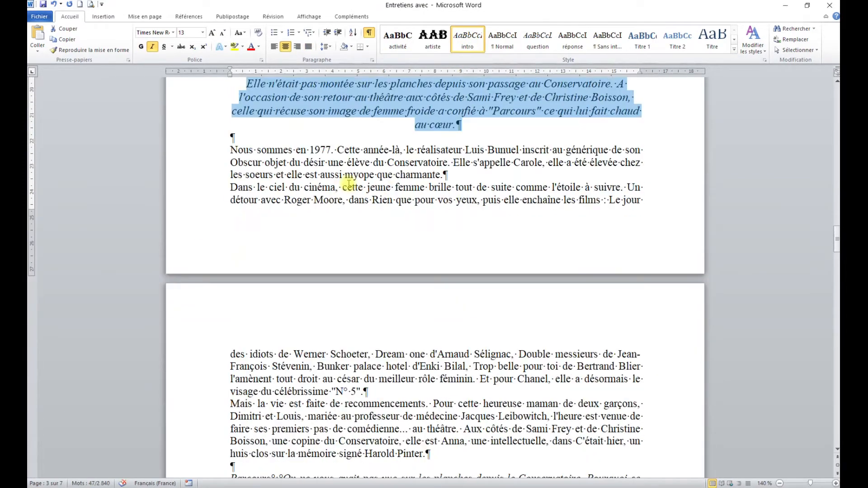
scroll(350, 191, "down", 20)
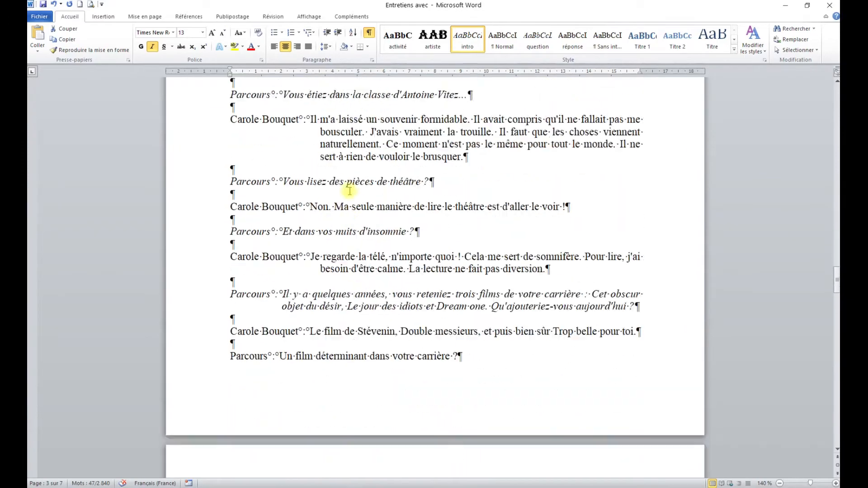
scroll(350, 191, "down", 4)
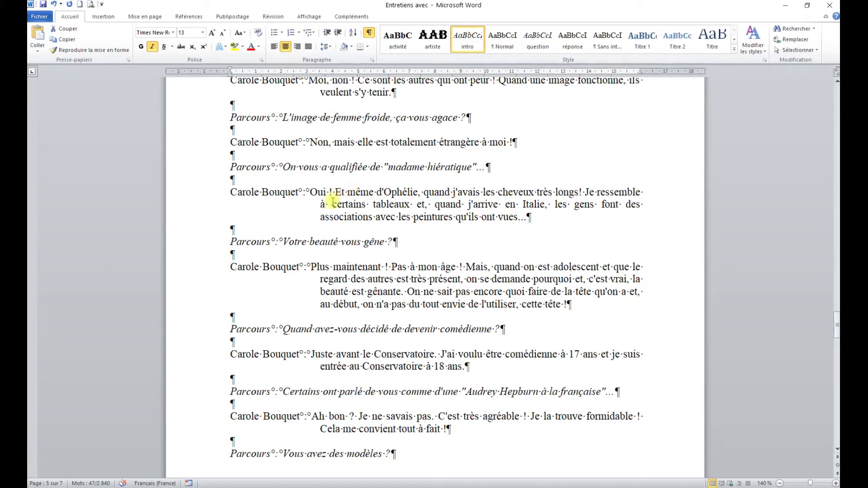
left_click(340, 279)
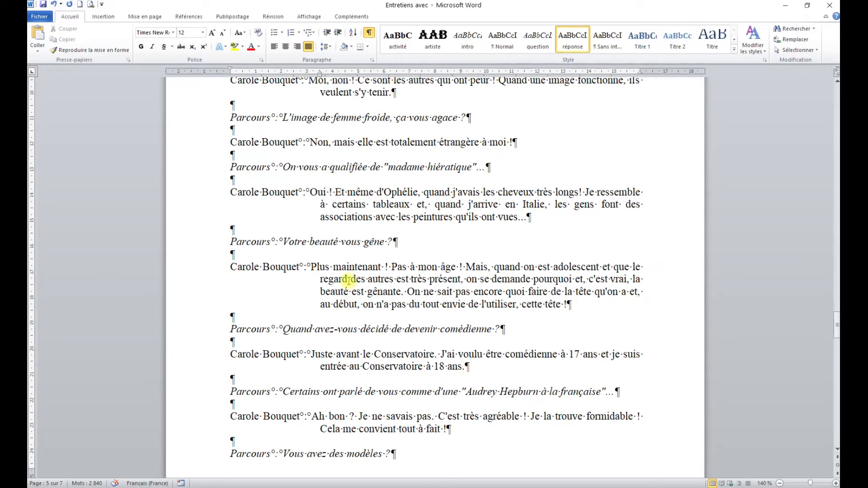
left_click_drag(318, 72, 231, 77)
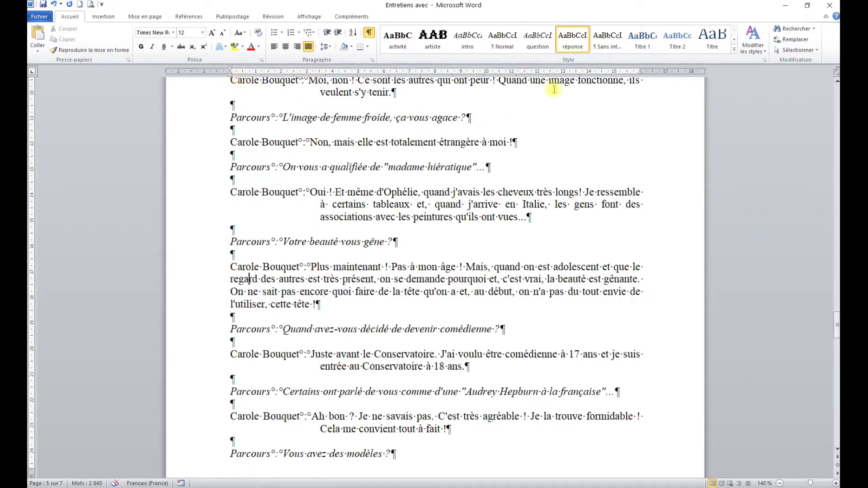
right_click(582, 35)
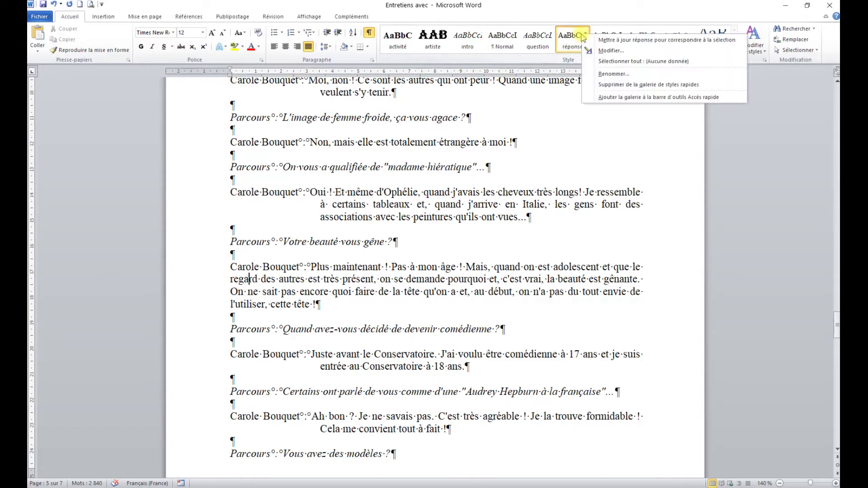
left_click(635, 40)
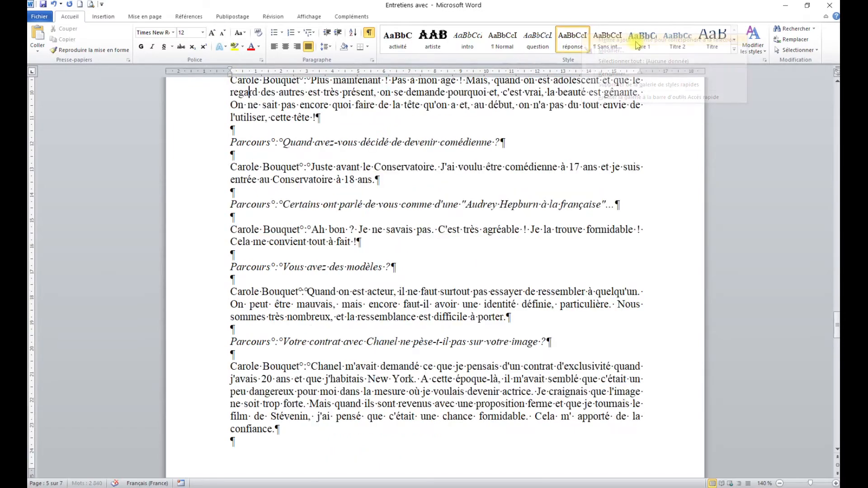
Step: Examine the indentation of the answers from page 5 back up to Ruggero Raimondi's answers on page 3
scroll(443, 235, "up", 10)
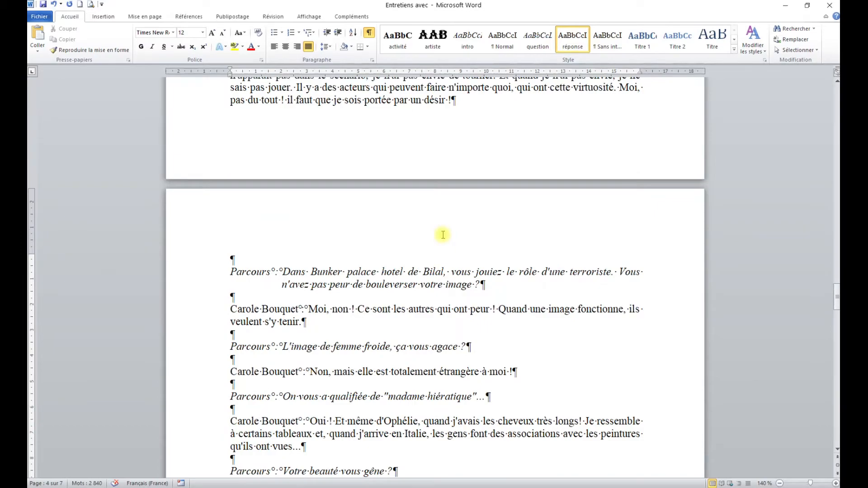
scroll(444, 235, "up", 15)
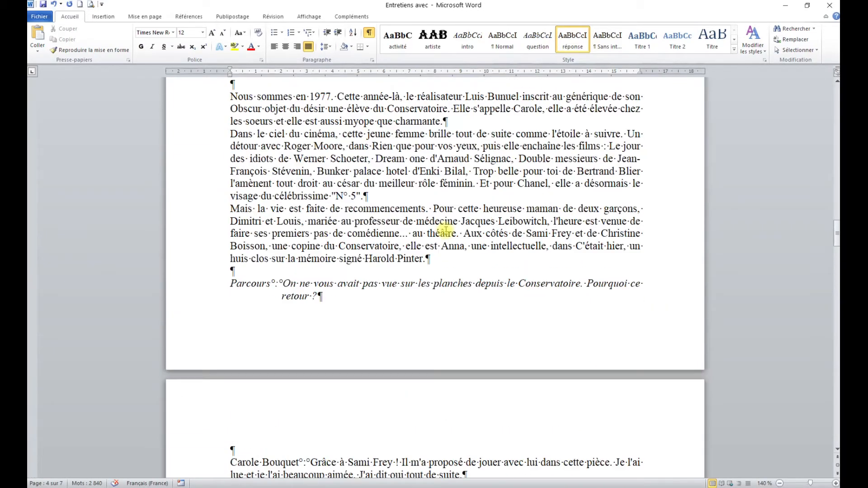
scroll(446, 231, "up", 3)
scroll(443, 236, "down", 4)
scroll(436, 242, "up", 11)
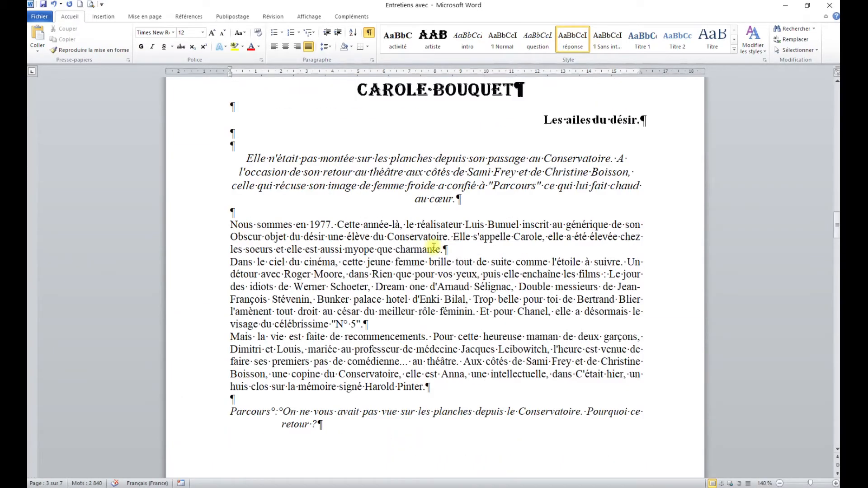
scroll(433, 247, "up", 5)
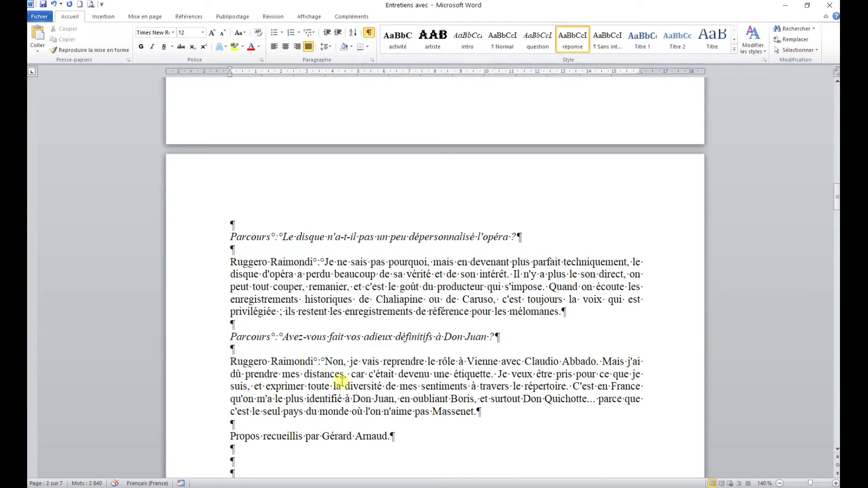
left_click(384, 387)
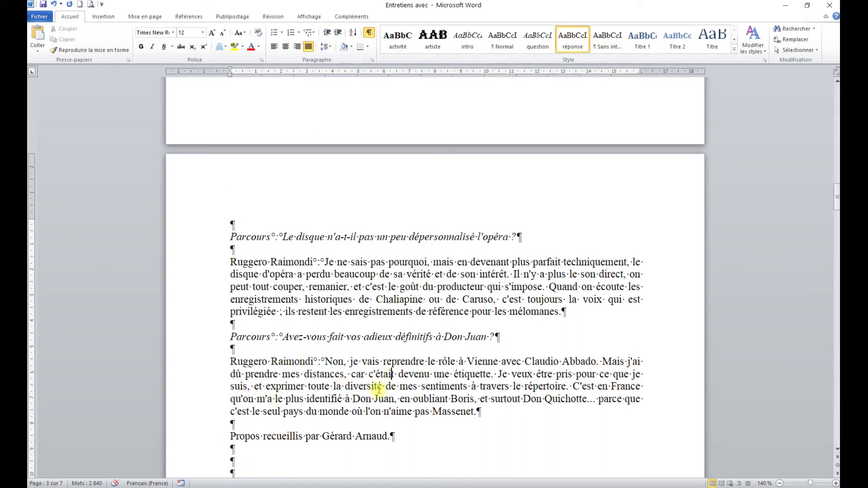
left_click(391, 374)
key("F9")
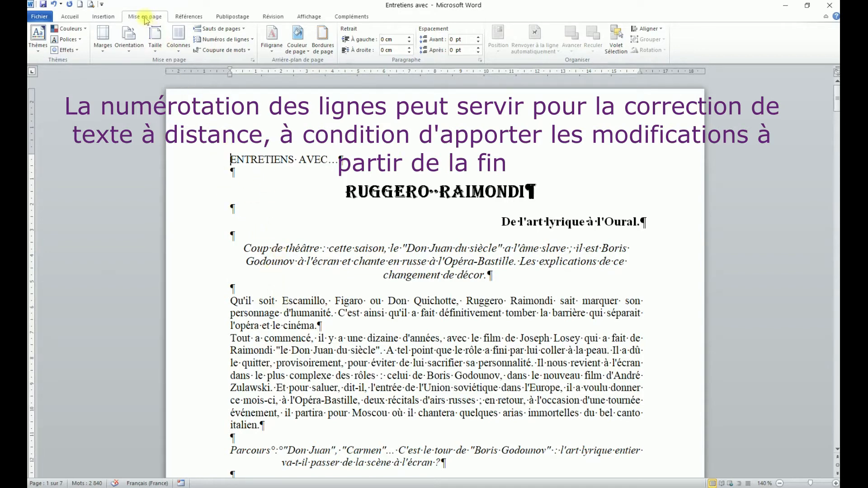
Step: Add line numbers to the document that restart on each page
left_click(254, 60)
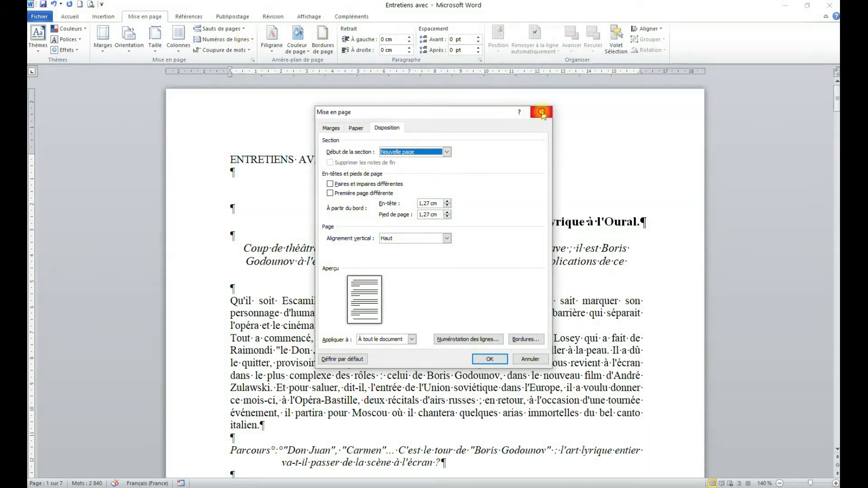
left_click(541, 112)
left_click(253, 41)
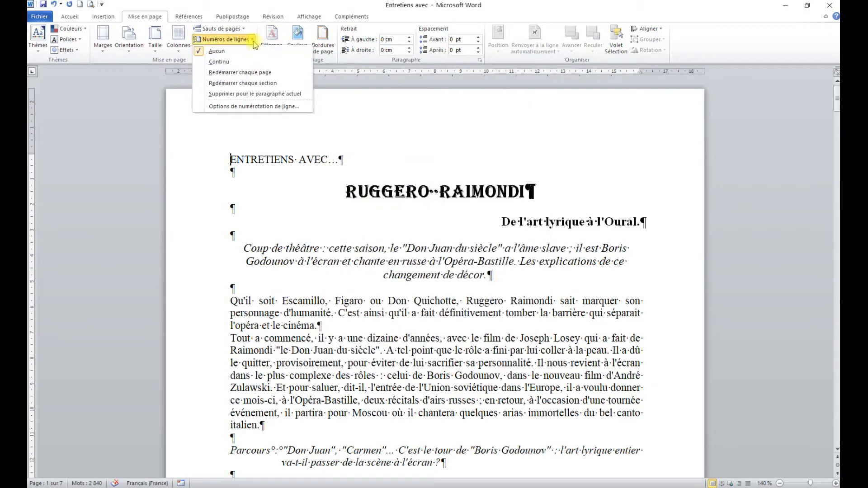
left_click(237, 73)
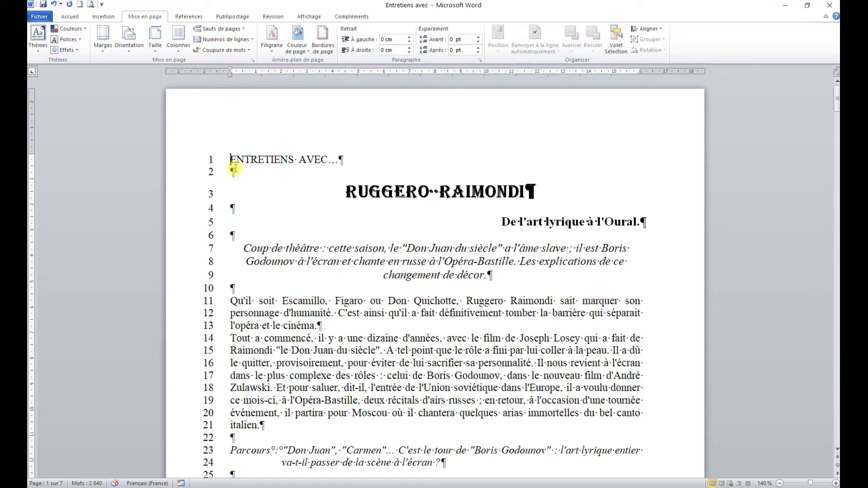
Step: Check the page layout settings for line numbering and examine the line numbers through the document's following pages
left_click(253, 60)
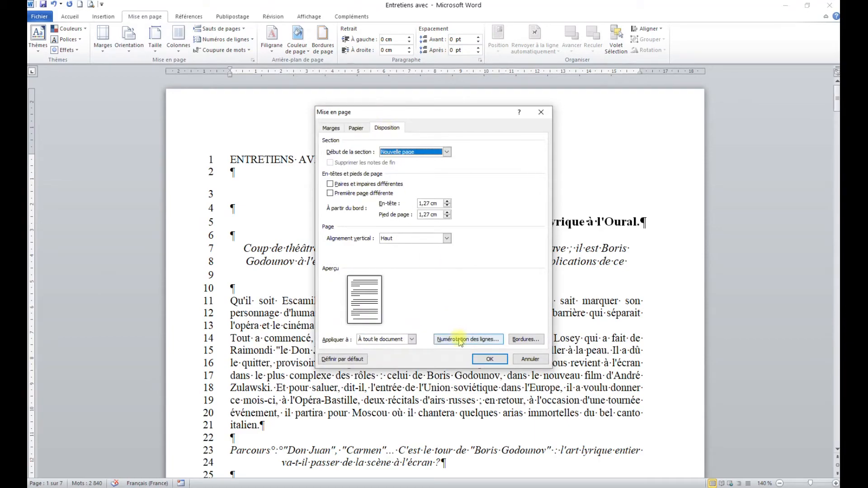
left_click(534, 360)
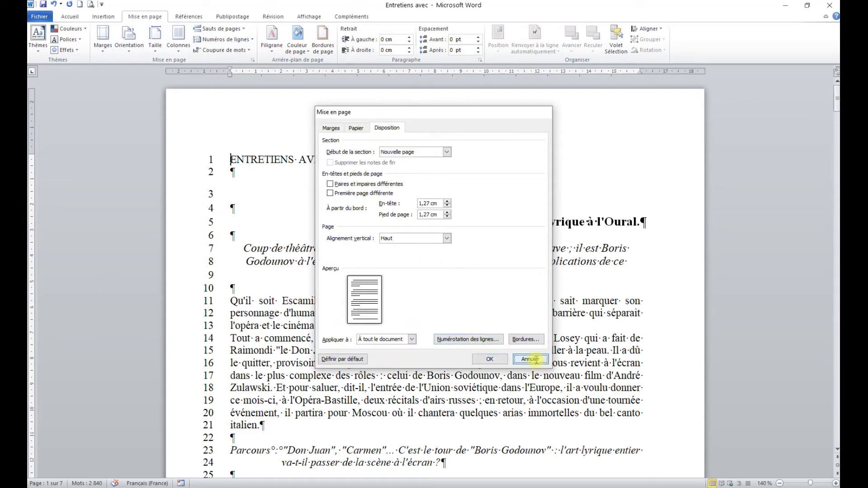
scroll(337, 281, "down", 17)
scroll(333, 270, "down", 16)
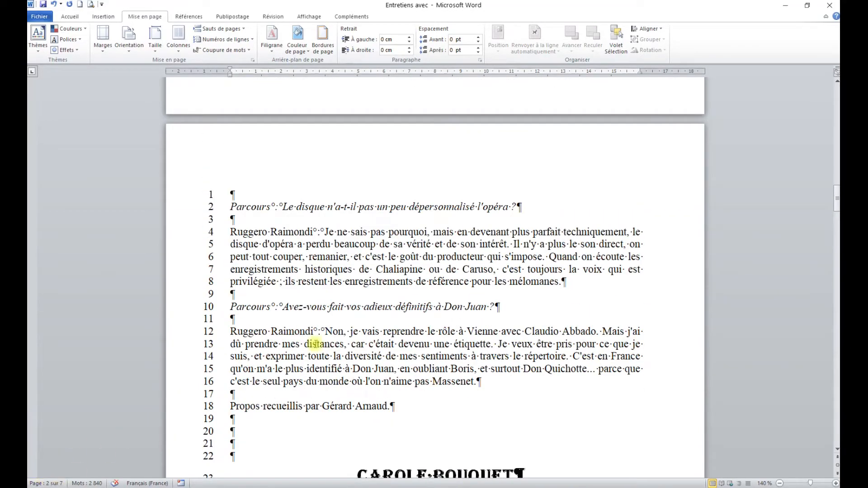
scroll(269, 371, "down", 15)
scroll(389, 272, "down", 20)
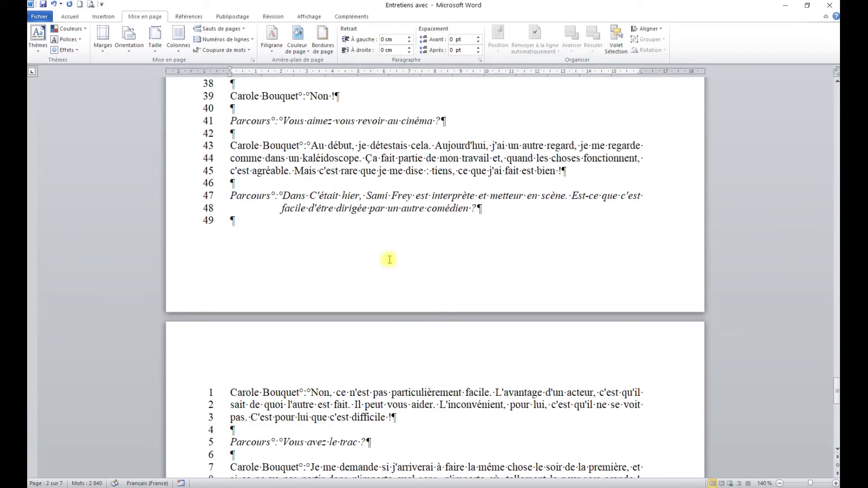
scroll(389, 260, "down", 7)
scroll(355, 232, "up", 15)
scroll(352, 222, "up", 5)
Step: Delete the ordinary space before the question mark in the question ending "entre deux tournages ?"
left_click(284, 179)
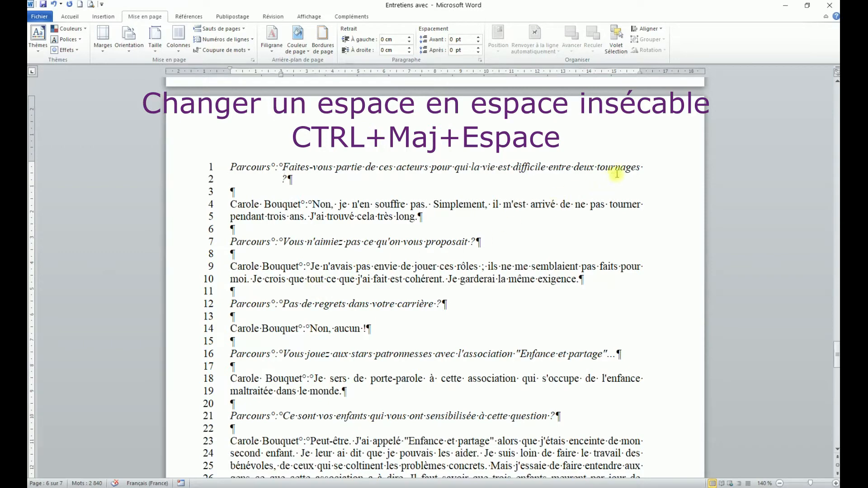
left_click(642, 167)
left_click_drag(641, 167, 645, 168)
key("Delete")
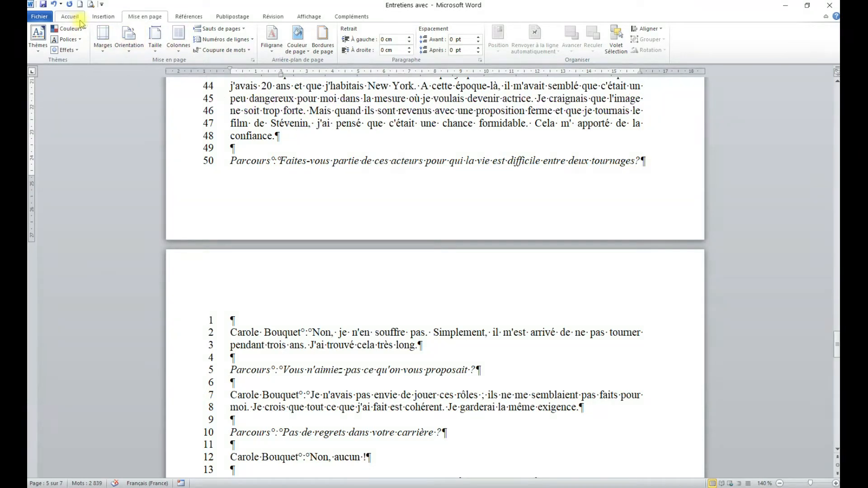
Step: Insert a non-breaking space ("Espace insécable") from the special characters between "tournages" and the question mark
left_click(104, 17)
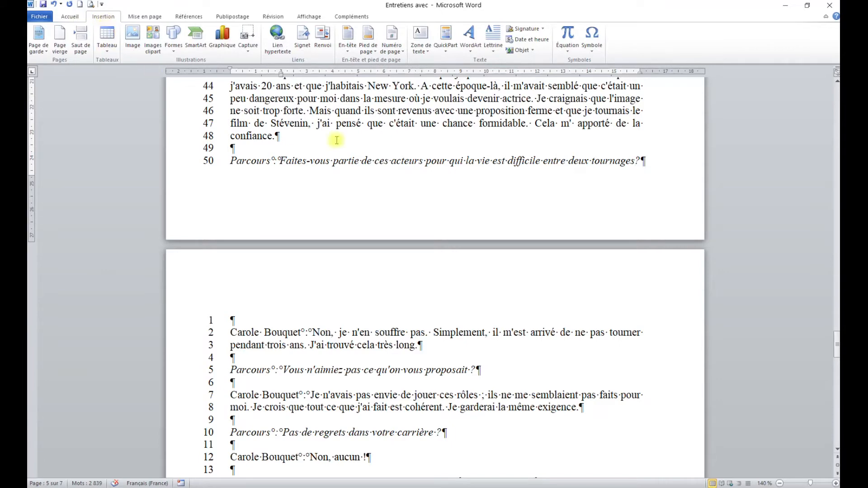
left_click(592, 46)
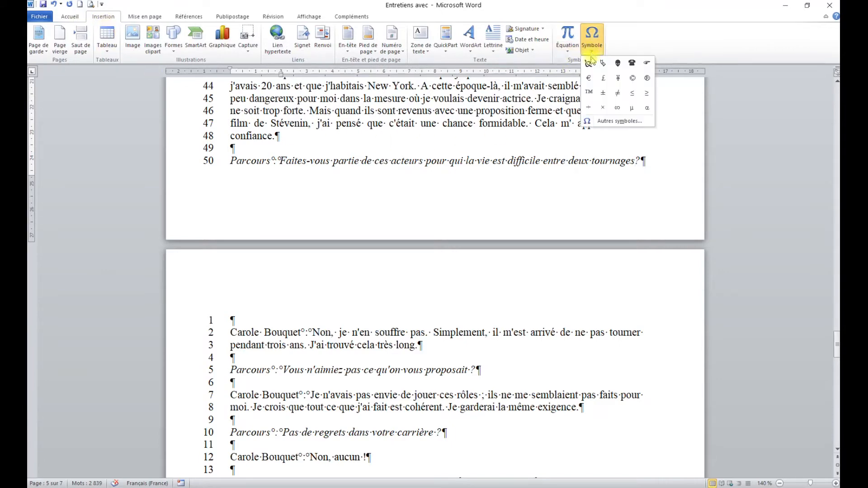
left_click(612, 122)
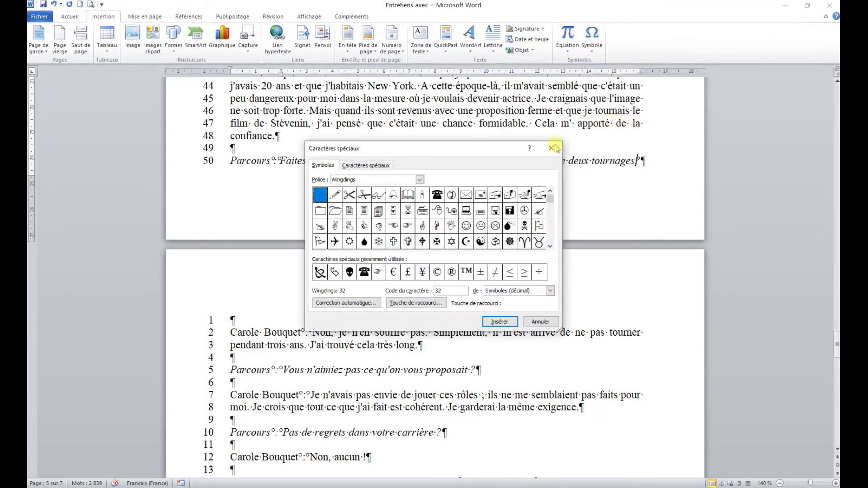
left_click_drag(422, 151, 351, 126)
left_click(297, 139)
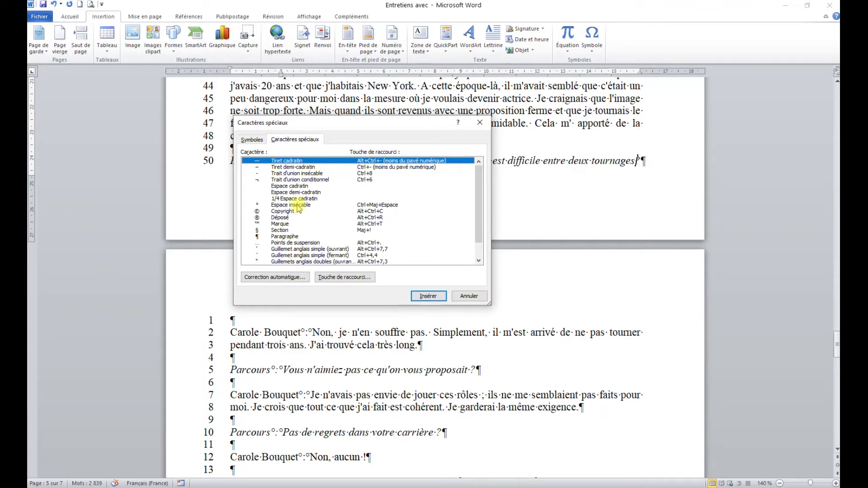
left_click(298, 206)
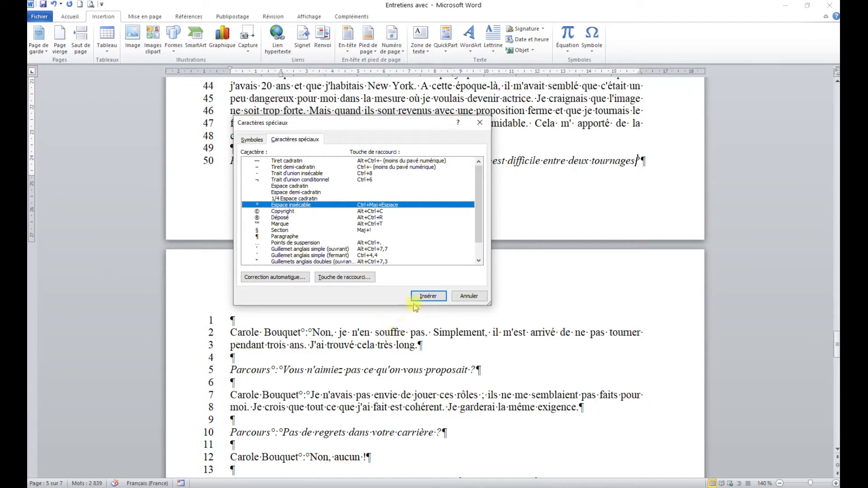
left_click(432, 300)
left_click(433, 299)
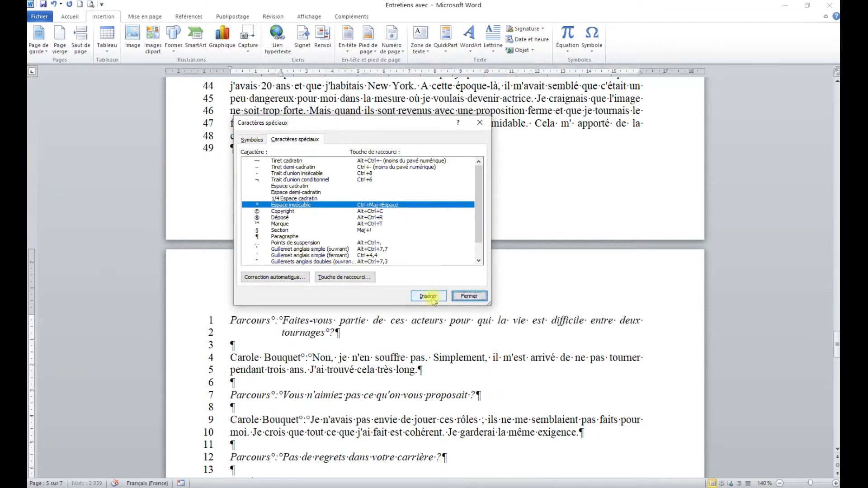
left_click(469, 296)
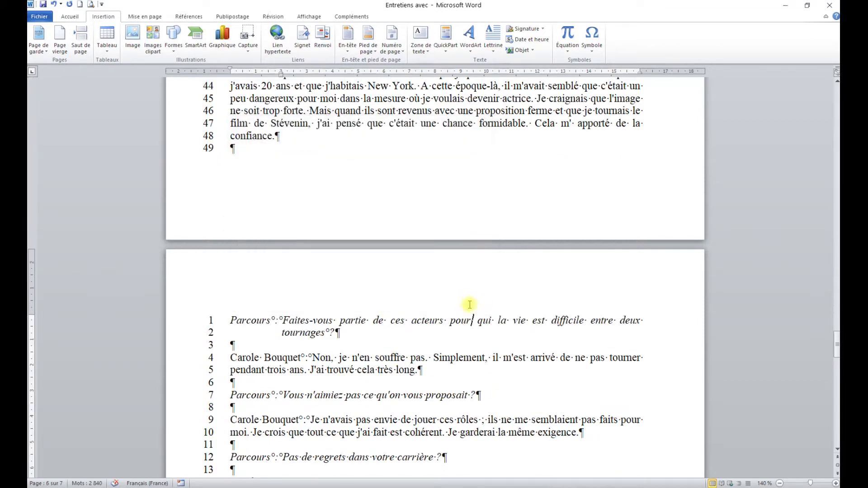
left_click(331, 334)
scroll(382, 337, "down", 3)
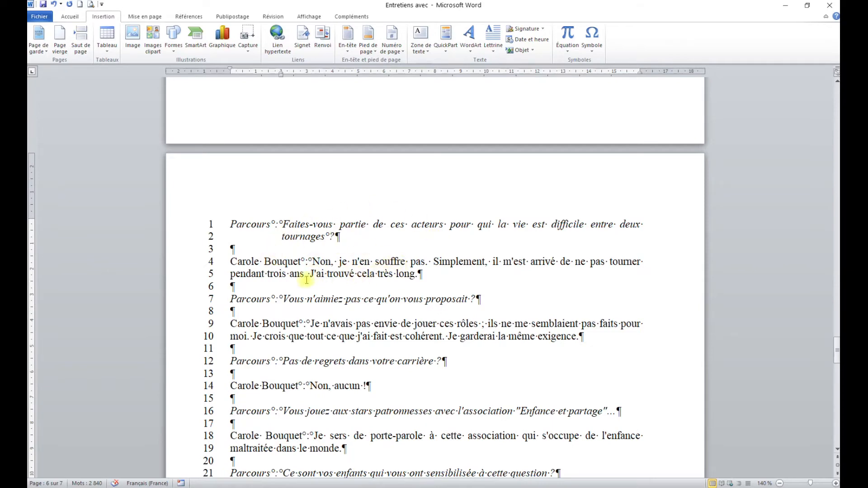
Step: Remove the line numbering from the document
left_click(145, 17)
left_click(252, 40)
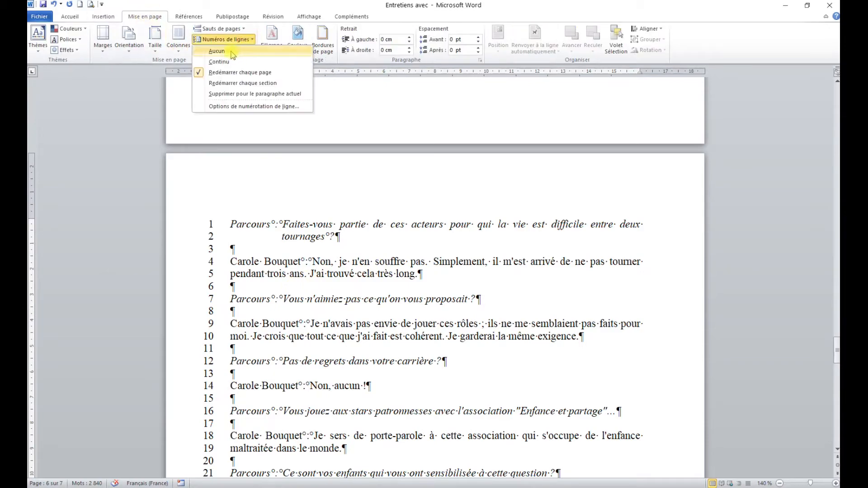
left_click(217, 51)
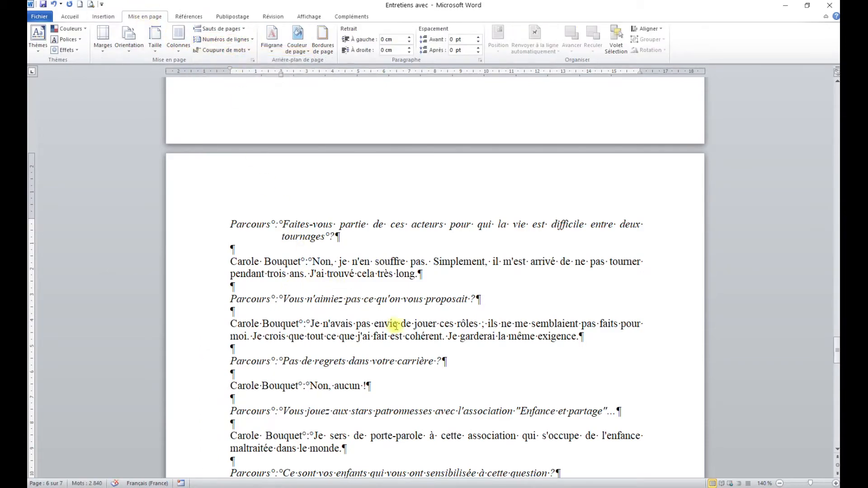
Step: Review the document from its beginning, checking the layout of the Ruggero Raimondi interview and its first page break
scroll(396, 324, "down", 20)
scroll(391, 328, "down", 5)
scroll(391, 328, "up", 12)
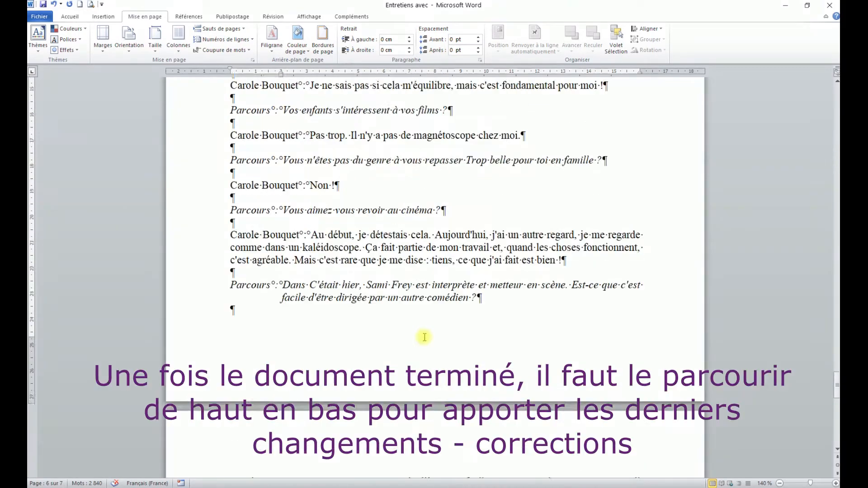
left_click_drag(837, 383, 837, 81)
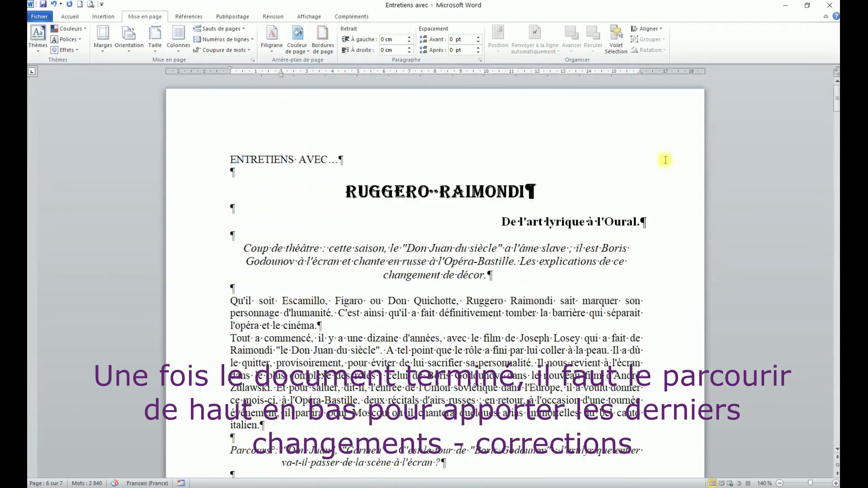
scroll(548, 216, "down", 5)
scroll(548, 216, "down", 3)
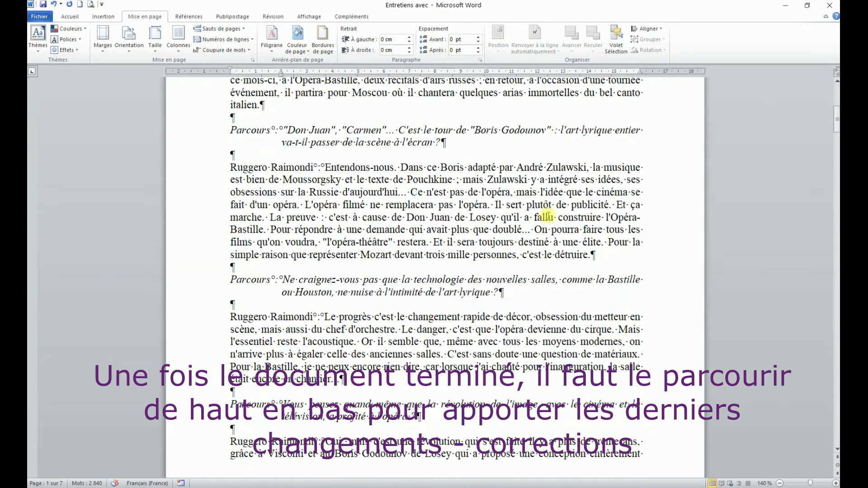
scroll(548, 217, "down", 3)
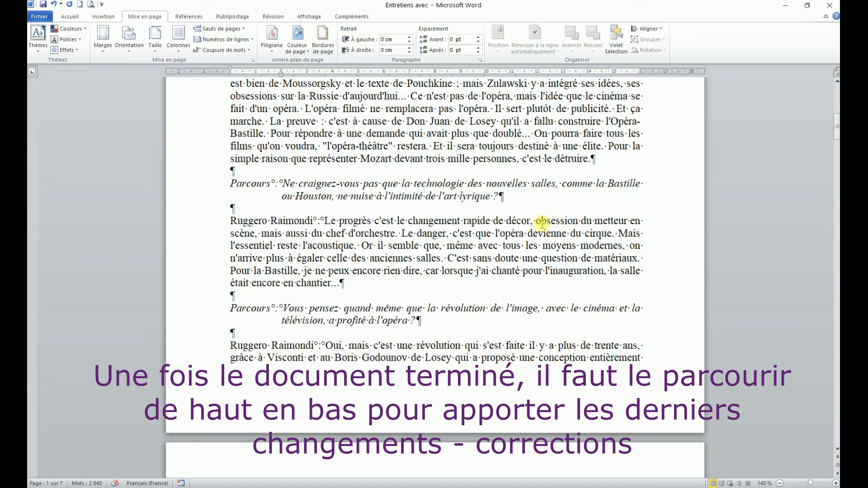
scroll(543, 223, "down", 3)
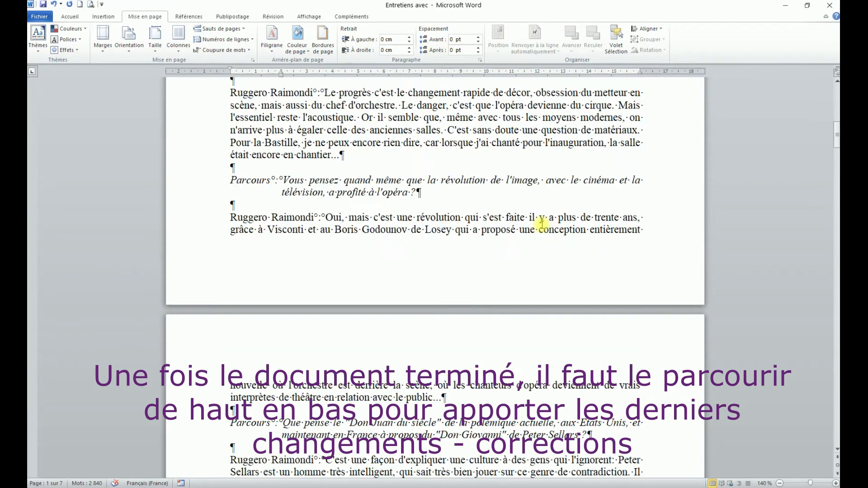
scroll(542, 223, "down", 2)
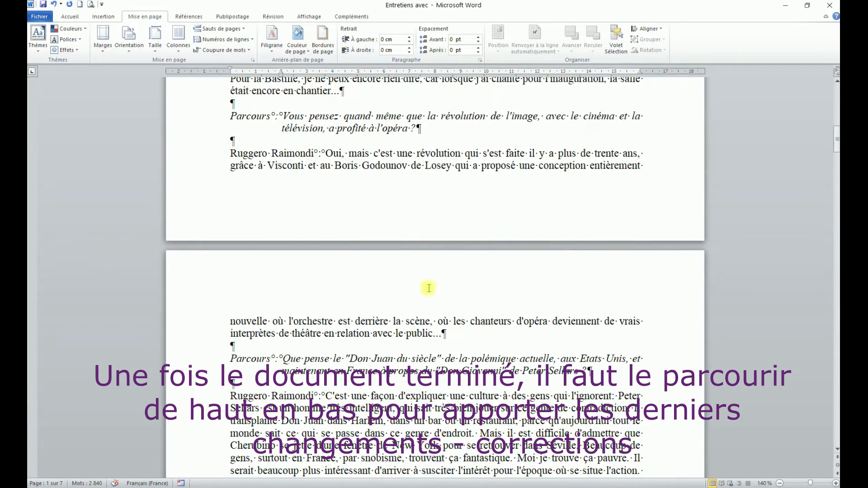
scroll(425, 271, "up", 3)
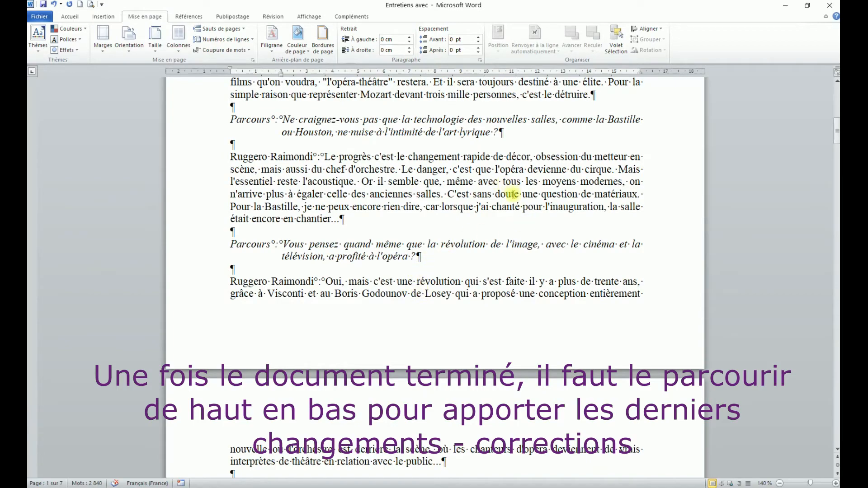
scroll(512, 194, "up", 7)
scroll(497, 236, "down", 5)
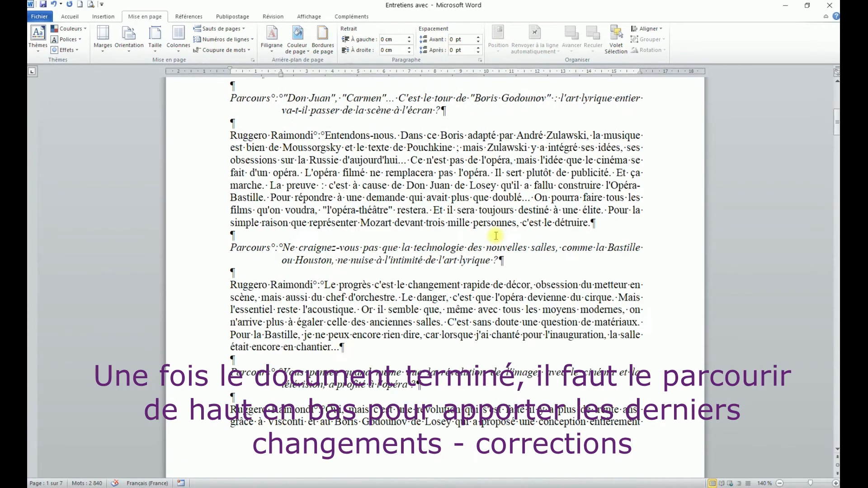
Step: Insert the picture "raimondi 3" into the answer beginning "Le progrès c'est le changement" and shrink it to about 3,77 × 5,27 cm
left_click(503, 310)
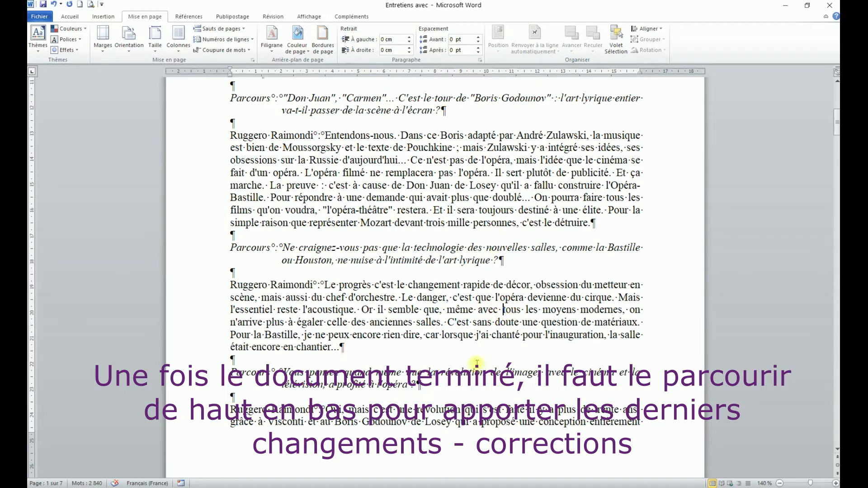
left_click(104, 17)
left_click(133, 39)
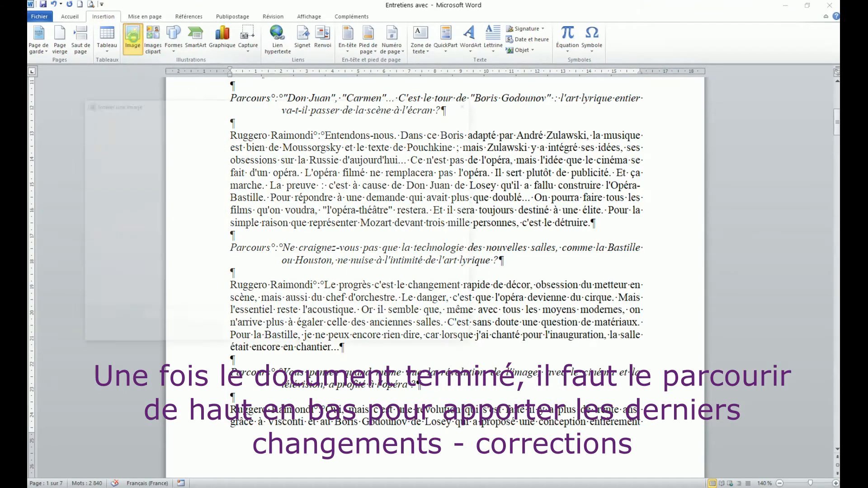
left_click(348, 182)
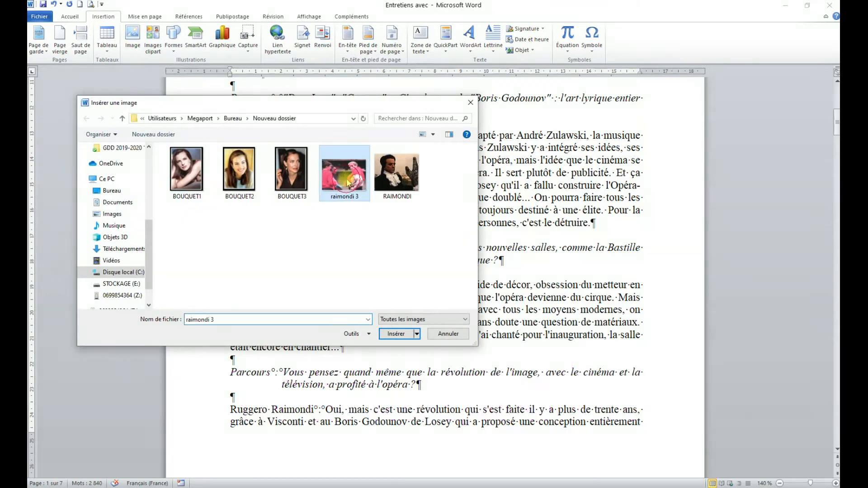
left_click(396, 333)
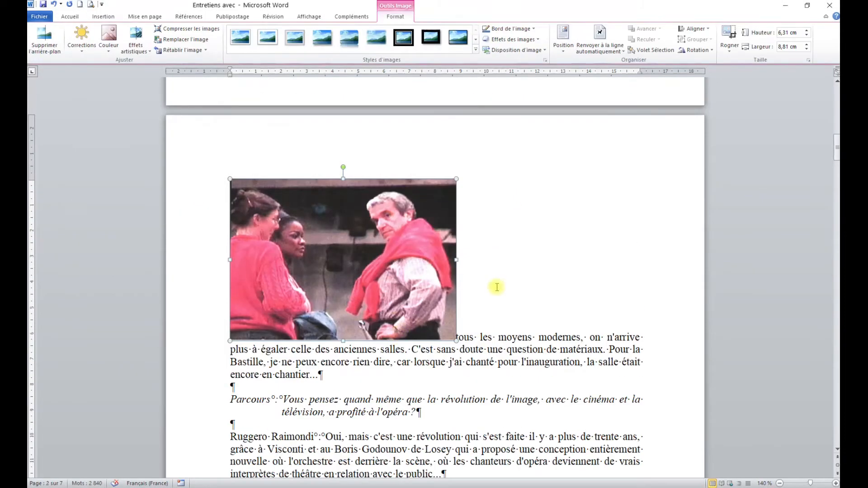
left_click_drag(456, 340, 329, 275)
scroll(391, 263, "up", 6)
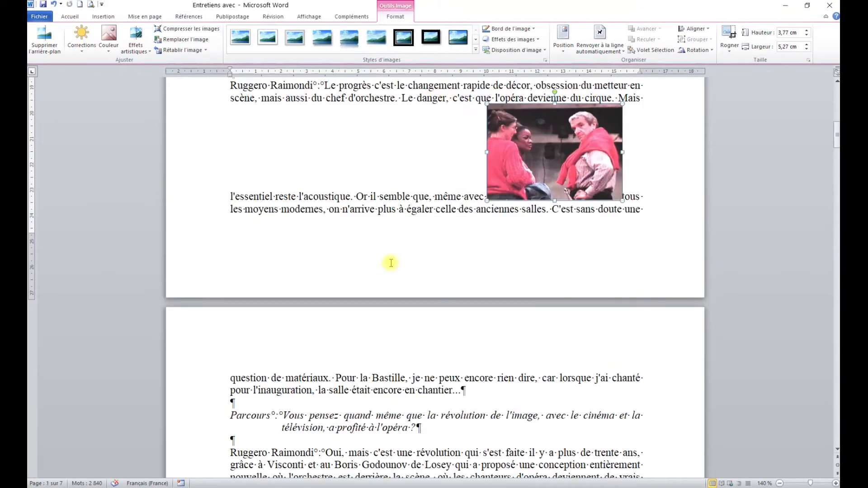
Step: Wrap text around the picture at the right margin beside the "Entendons-nous" answer and give it the drop-shadow picture style
left_click(565, 53)
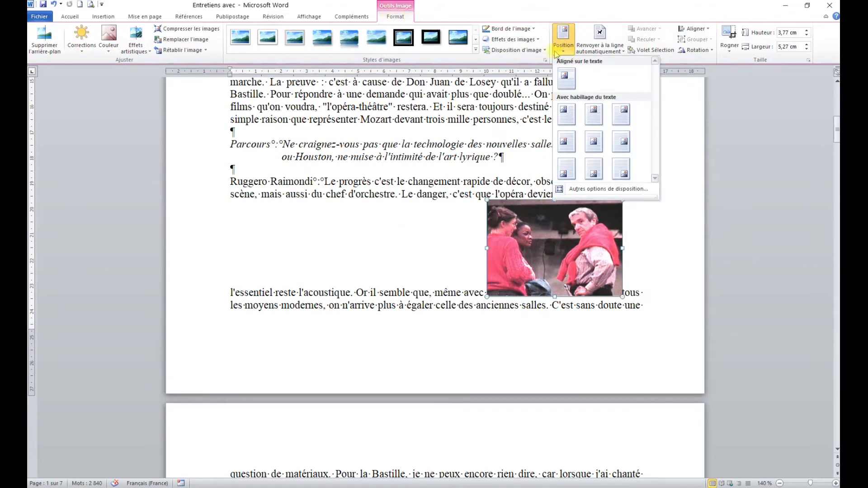
left_click(625, 144)
scroll(559, 211, "up", 4)
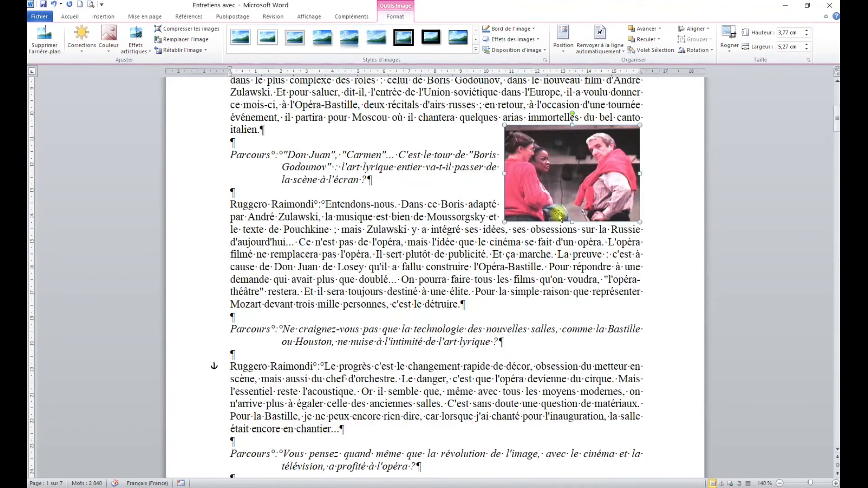
left_click_drag(574, 178, 583, 227)
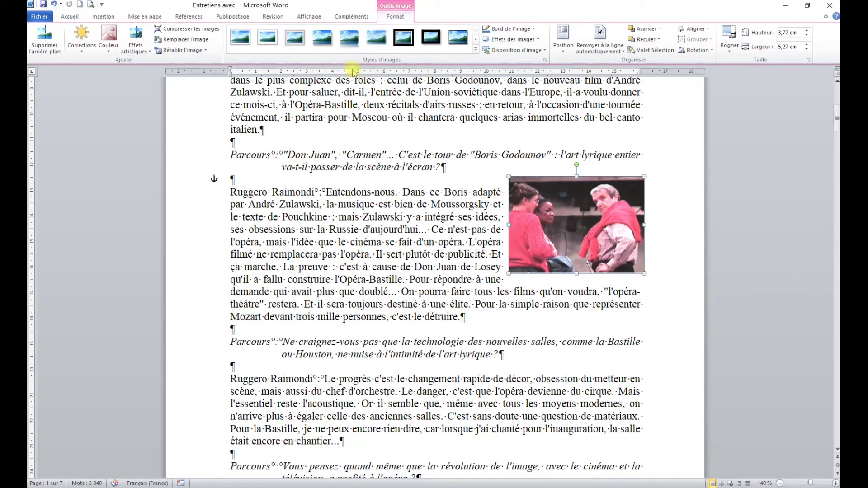
left_click(324, 40)
left_click_drag(570, 221, 568, 235)
Step: Check the text around the picture, the page break after "était encore en chantier..." and the following questions on page 2
scroll(568, 235, "down", 4)
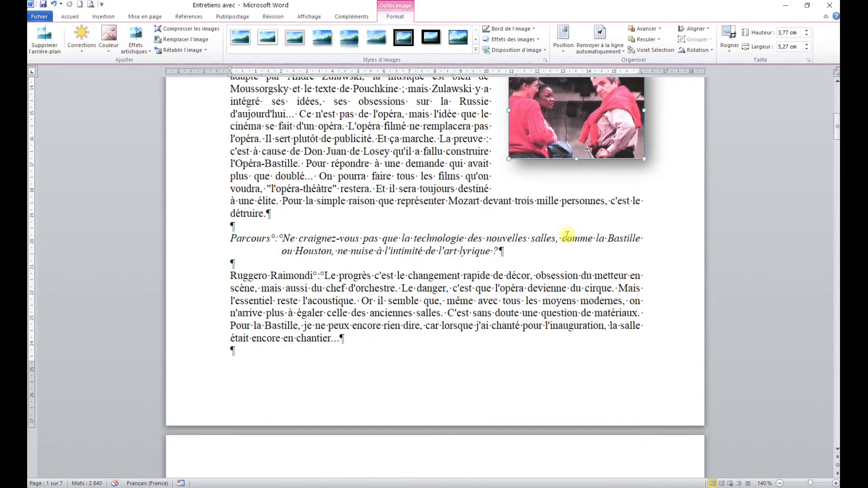
scroll(567, 234, "down", 5)
scroll(561, 230, "up", 17)
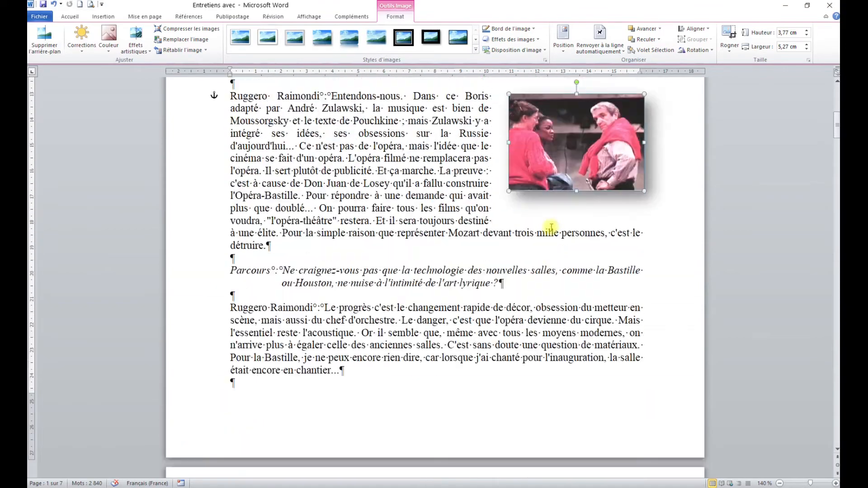
scroll(550, 223, "down", 12)
scroll(549, 223, "down", 6)
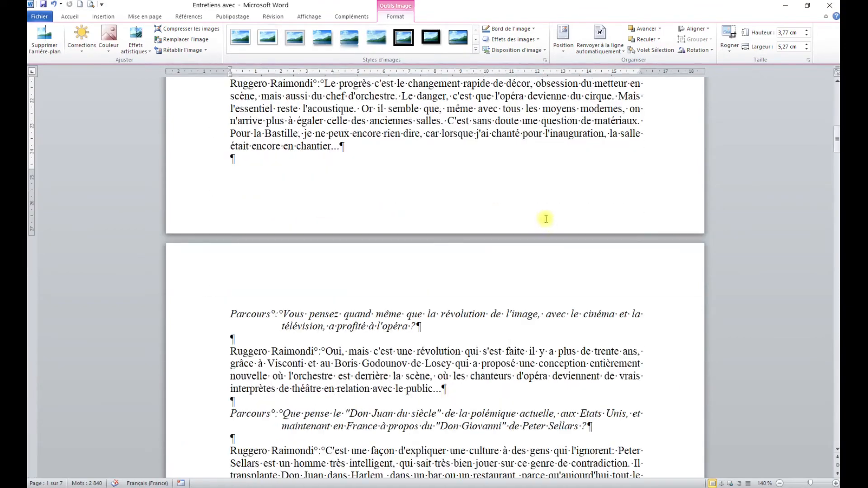
left_click(232, 314)
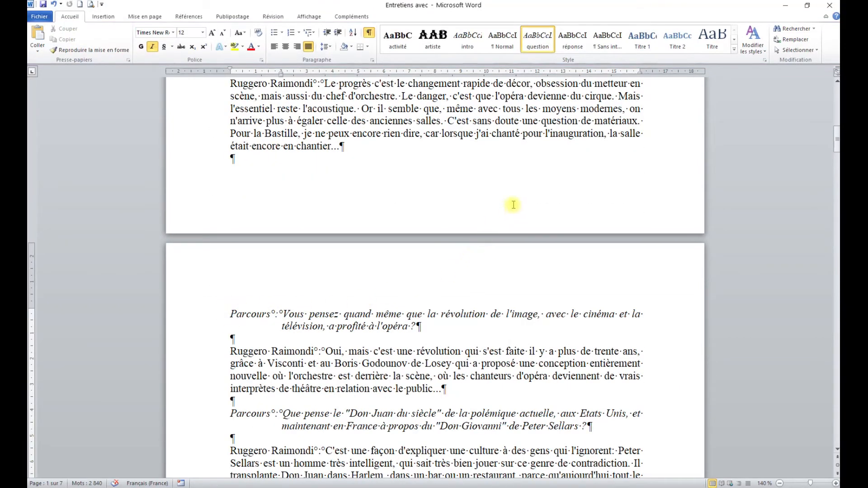
scroll(514, 204, "down", 4)
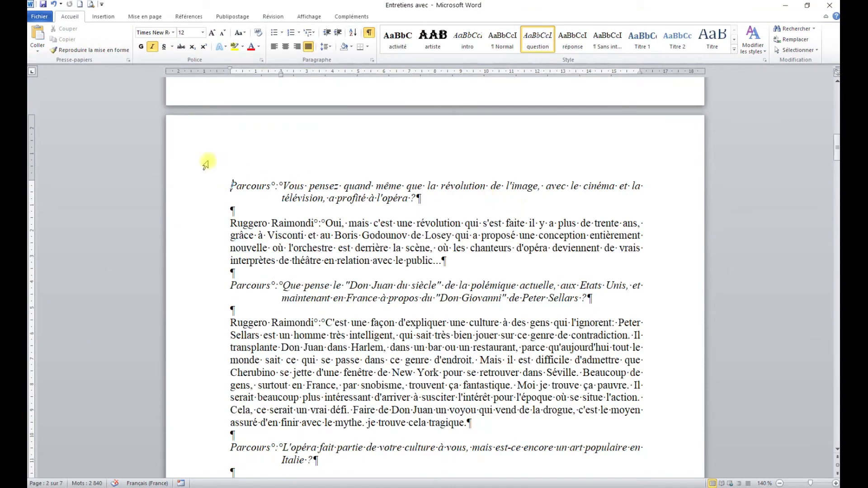
scroll(291, 217, "down", 3)
scroll(328, 221, "down", 5)
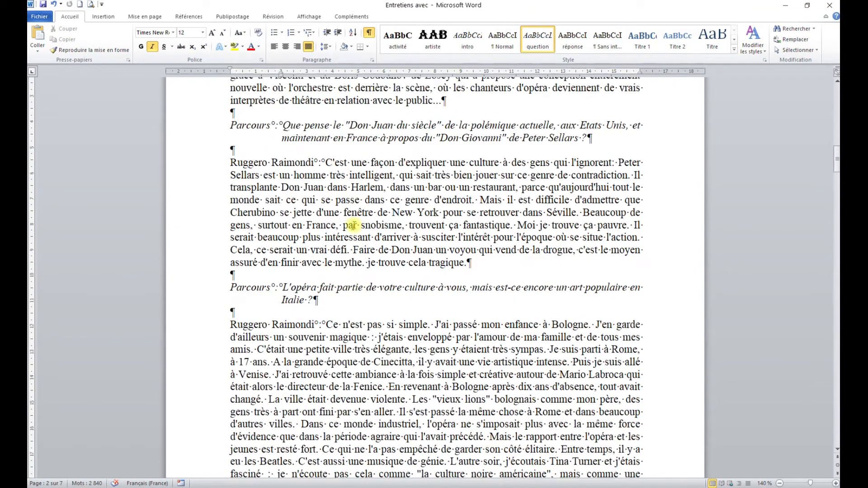
Step: Insert the picture "RAIMONDI" into the answer beginning "Ce n'est pas si simple" and enlarge it to about 3,86 × 4,58 cm
left_click(321, 317)
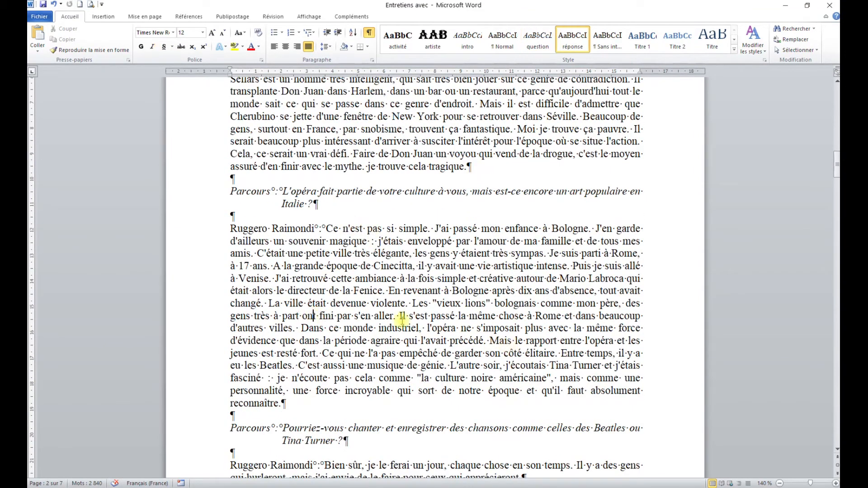
left_click(103, 16)
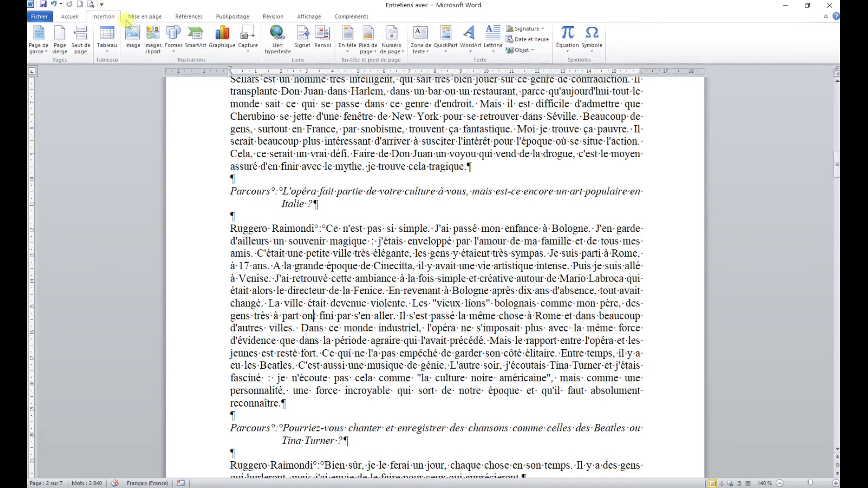
left_click(132, 39)
left_click(394, 179)
left_click(396, 334)
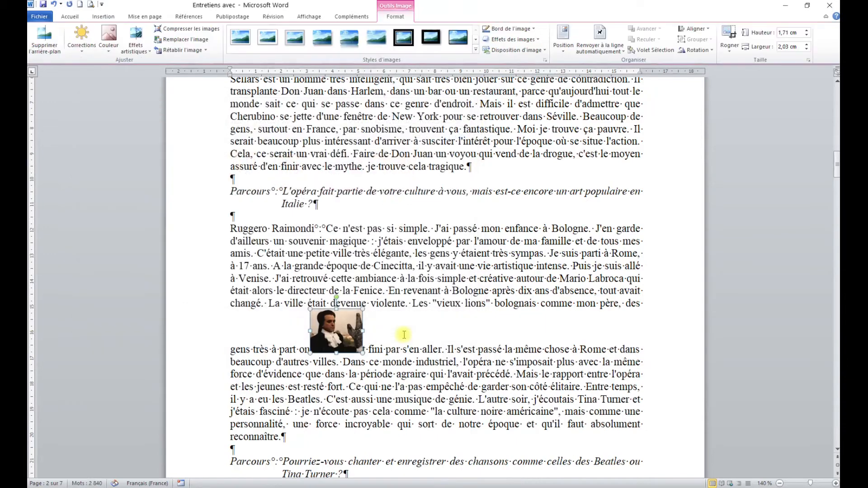
left_click_drag(310, 309, 241, 255)
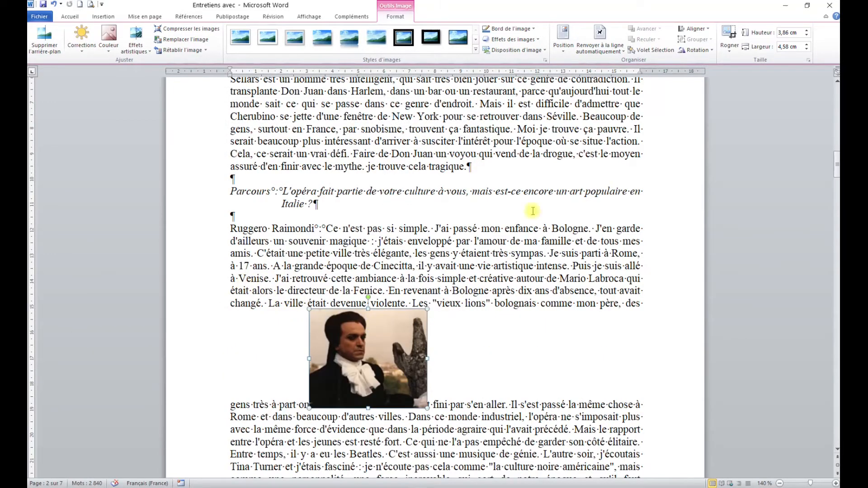
Step: Wrap text around the picture at the page's middle left, shift it slightly into the margin and enlarge it to about 4,7 × 5,58 cm
left_click(563, 39)
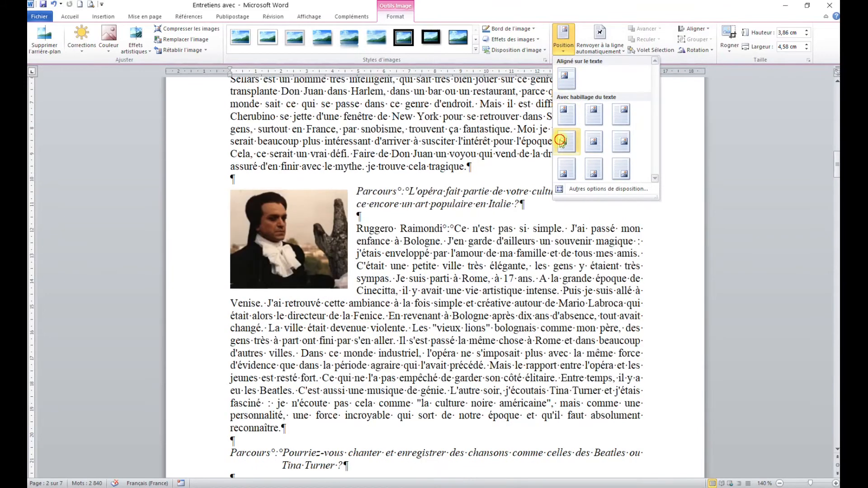
left_click(561, 142)
left_click_drag(317, 260, 292, 264)
left_click_drag(321, 292, 349, 314)
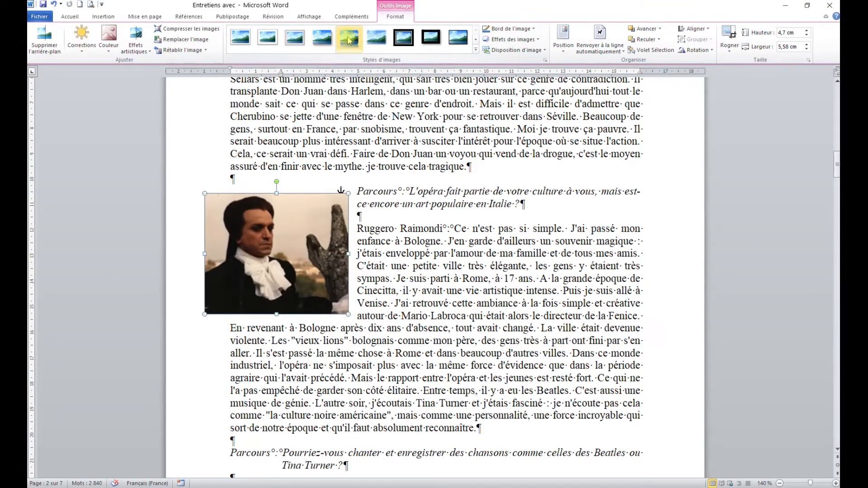
Step: Apply the drop-shadow picture style to the "RAIMONDI" picture and nudge it slightly downwards
left_click(322, 38)
left_click_drag(285, 231, 290, 242)
Step: Insert a page break before the "CAROLE BOUQUET" title so her interview starts on a new page
scroll(452, 269, "down", 4)
scroll(452, 269, "down", 4)
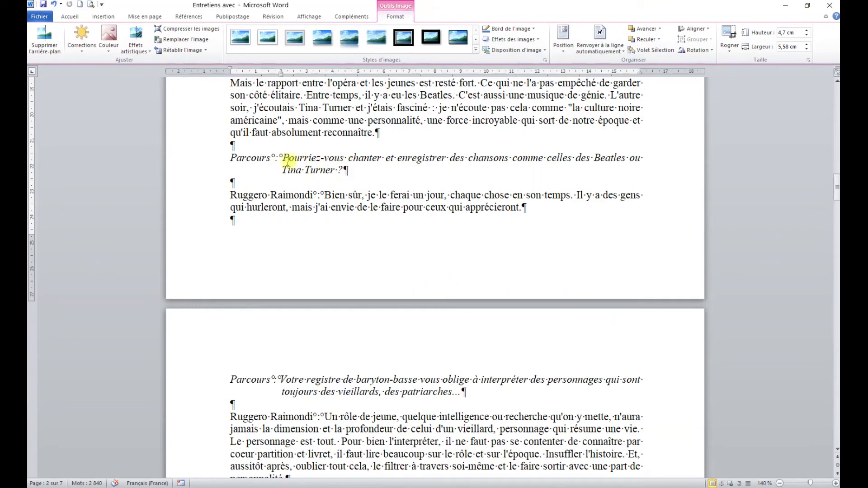
scroll(454, 206, "down", 4)
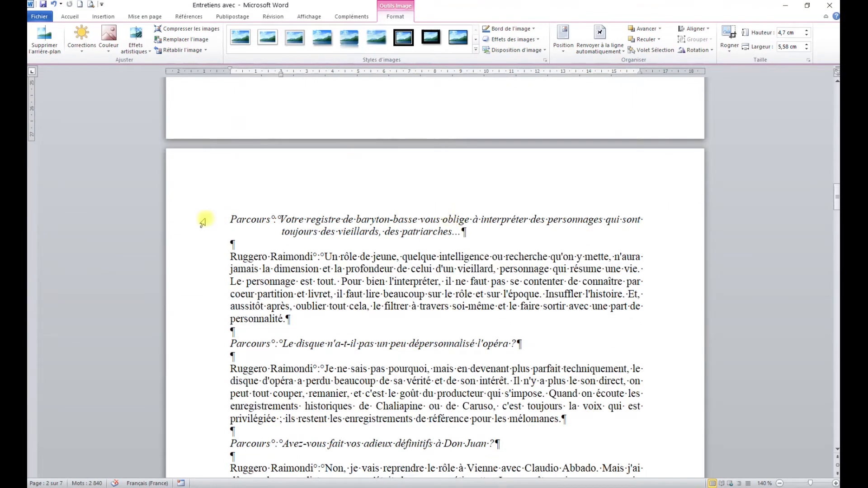
left_click(231, 220)
scroll(309, 258, "down", 8)
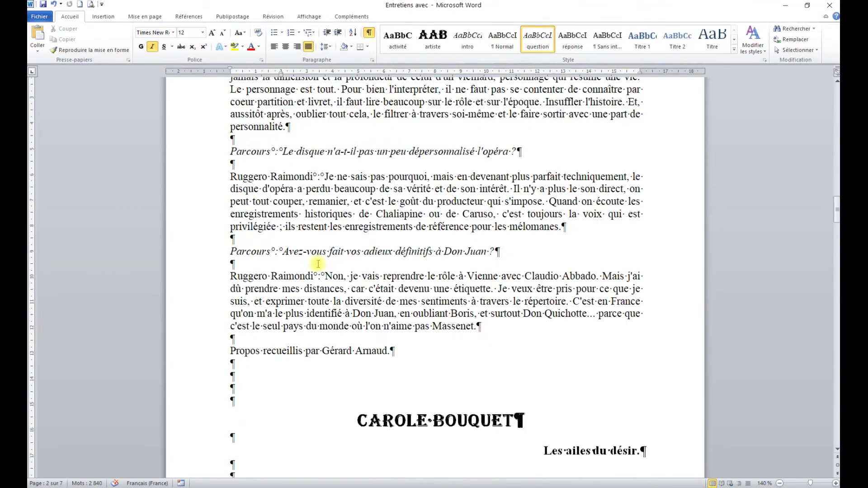
left_click(354, 293)
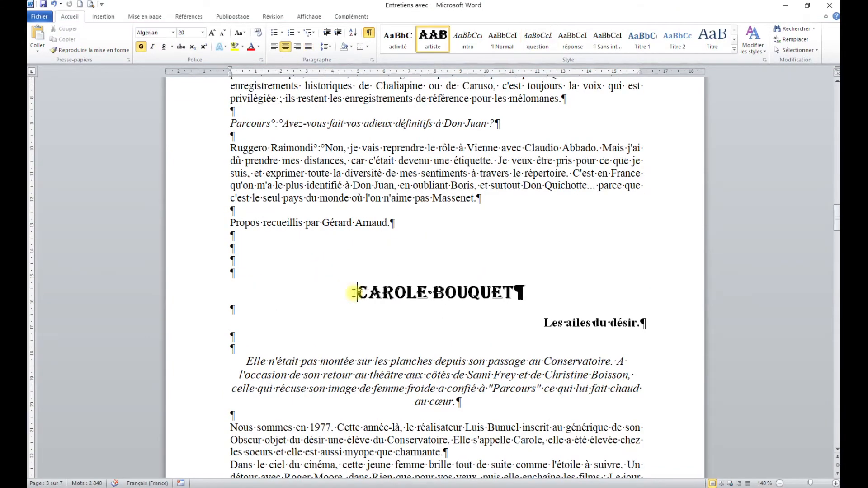
left_click(108, 17)
left_click(80, 38)
Step: Insert the picture "BOUQUET1" into Carole Bouquet's answer beginning "Le film de Stévenin"
scroll(310, 185, "down", 9)
scroll(365, 174, "down", 3)
scroll(364, 174, "down", 3)
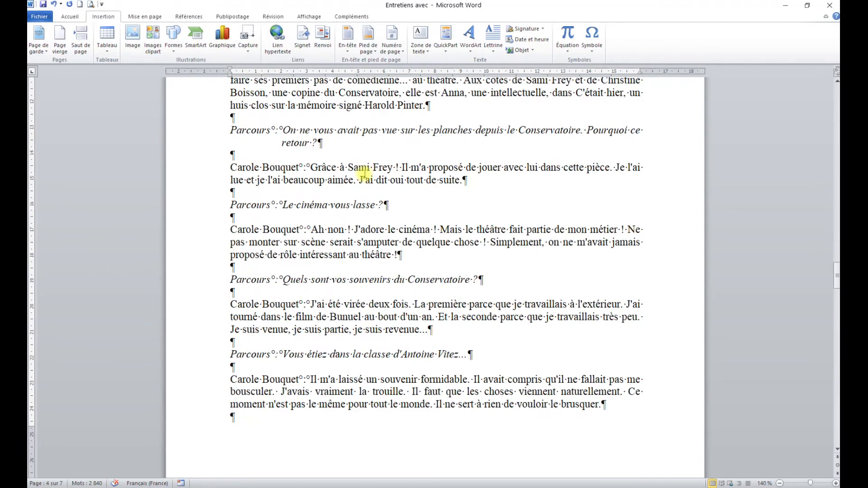
scroll(365, 173, "down", 3)
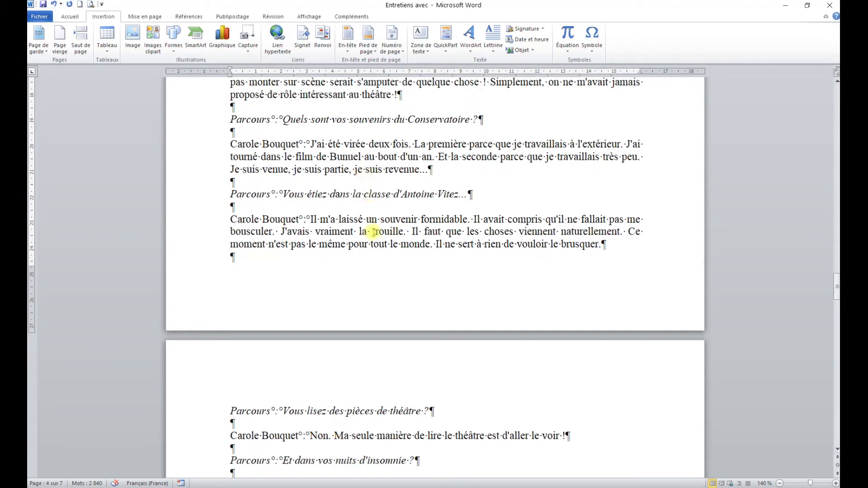
left_click(224, 411)
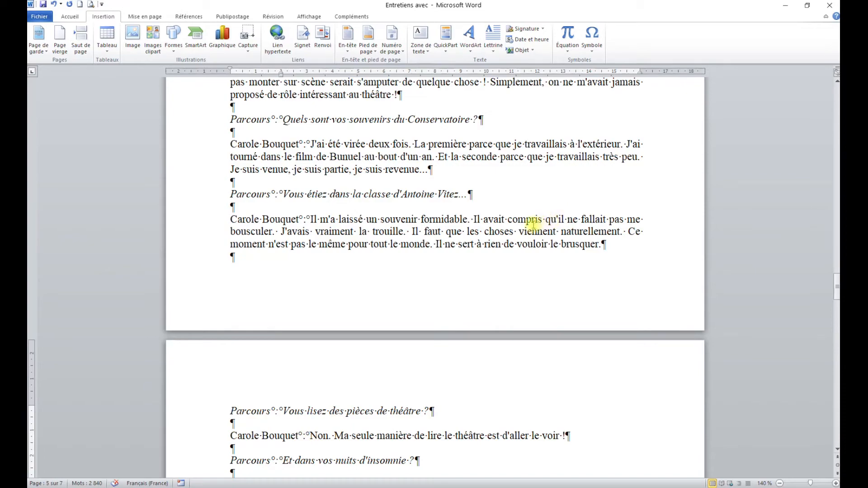
scroll(534, 223, "down", 6)
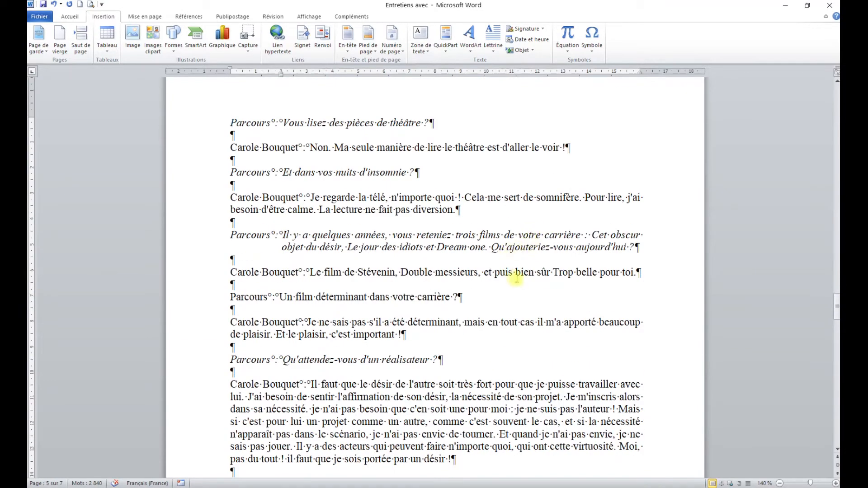
left_click(132, 37)
left_click(186, 168)
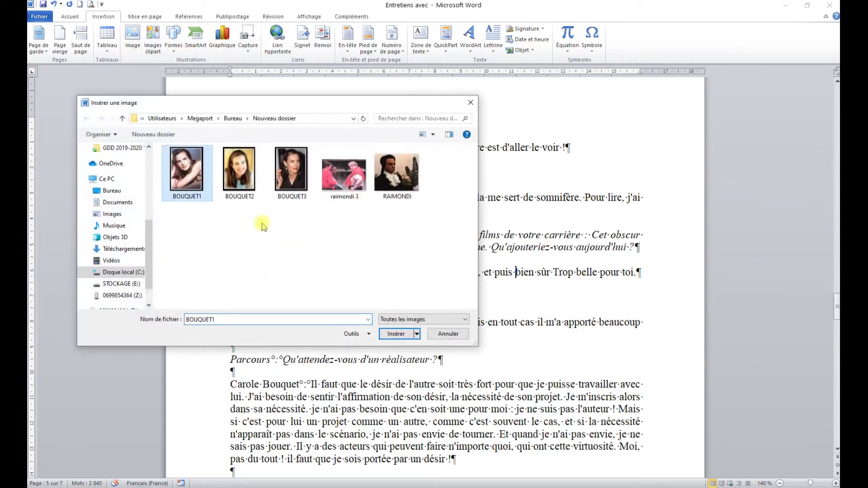
left_click(396, 334)
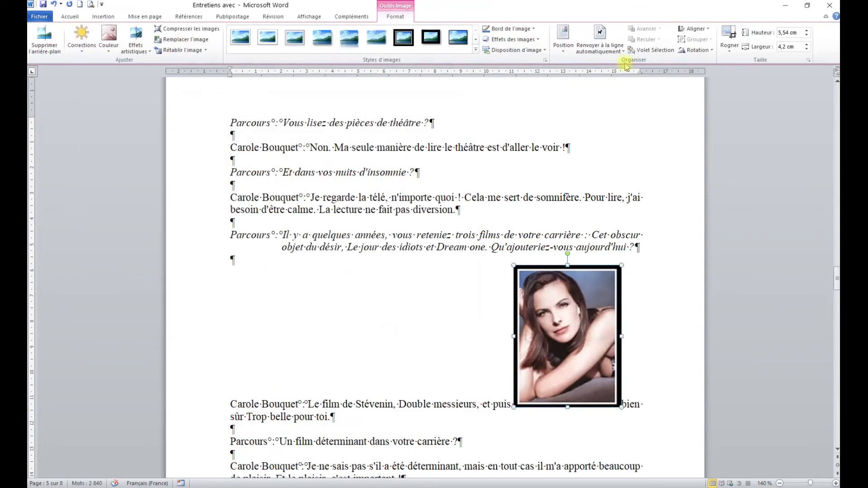
Step: Wrap text around the "BOUQUET1" picture at the page's middle right, adjust its position slightly and apply the drop-shadow picture style
double_click(563, 52)
left_click(564, 54)
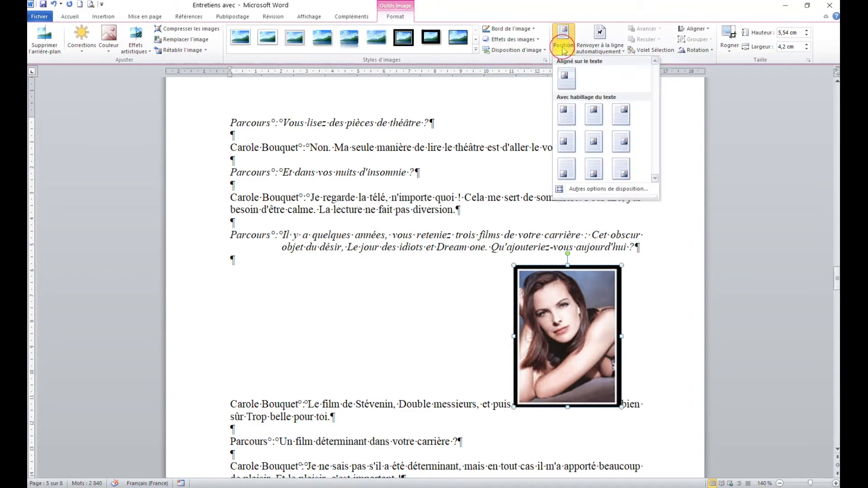
left_click(622, 142)
scroll(606, 181, "down", 3)
left_click_drag(585, 247, 560, 242)
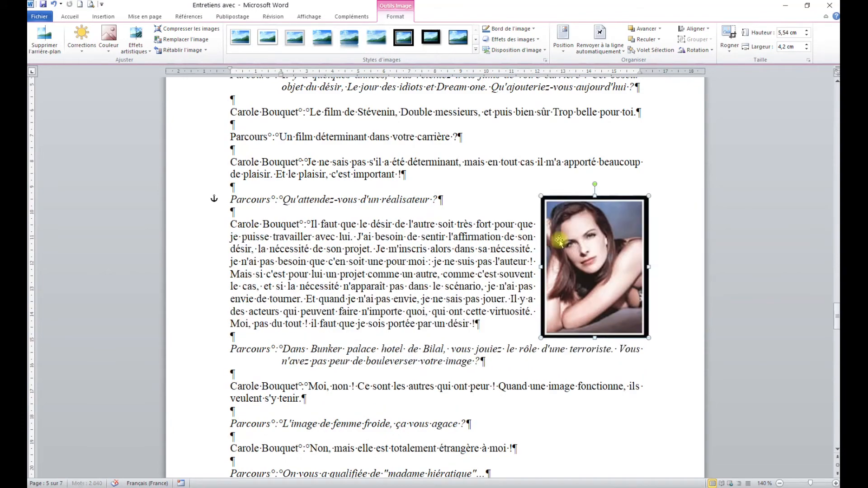
left_click(322, 38)
Step: Enlarge the "BOUQUET1" picture from its lower-left corner to push the question "Votre beauté vous gêne ?" onto the following page
scroll(414, 185, "down", 3)
scroll(420, 197, "down", 3)
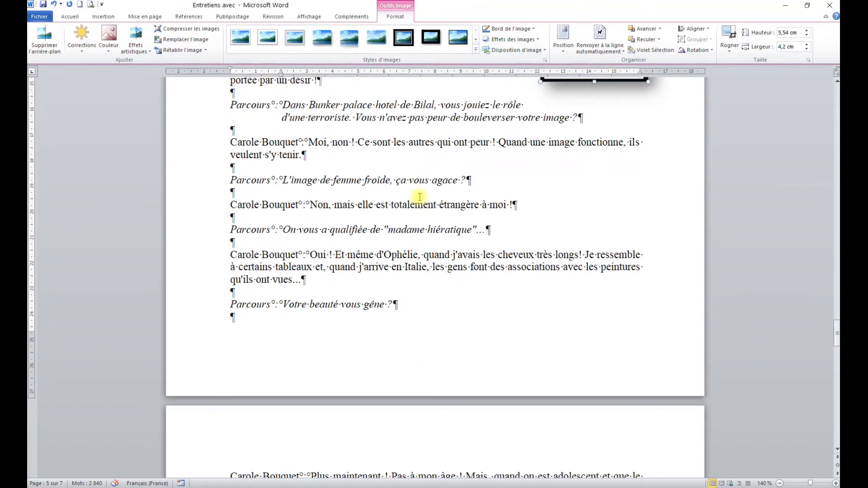
left_click(229, 304)
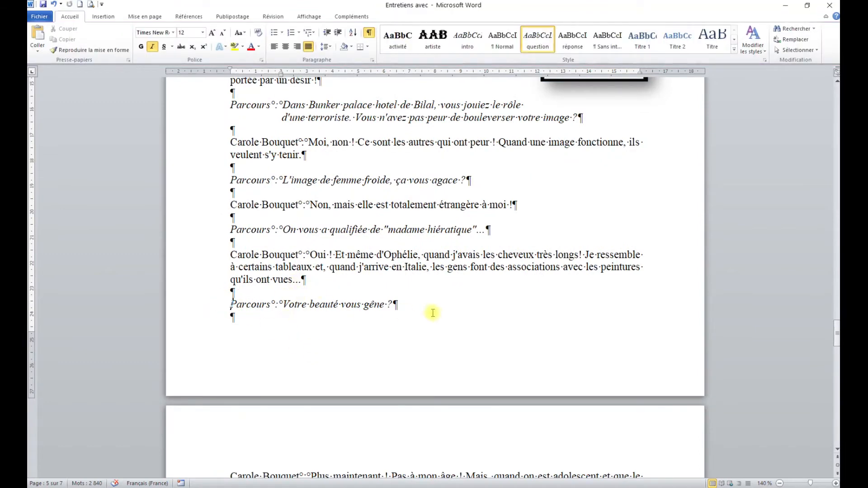
scroll(433, 313, "down", 2)
scroll(435, 310, "up", 3)
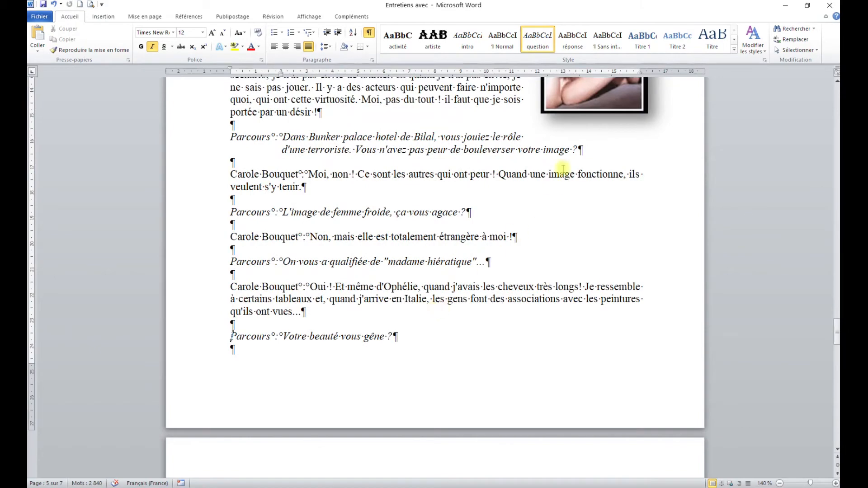
left_click(547, 111)
left_click_drag(541, 114, 523, 136)
Step: Insert the picture "BOUQUET2" into the answer beginning "Quand on est acteur"
scroll(496, 228, "down", 1)
scroll(496, 227, "down", 10)
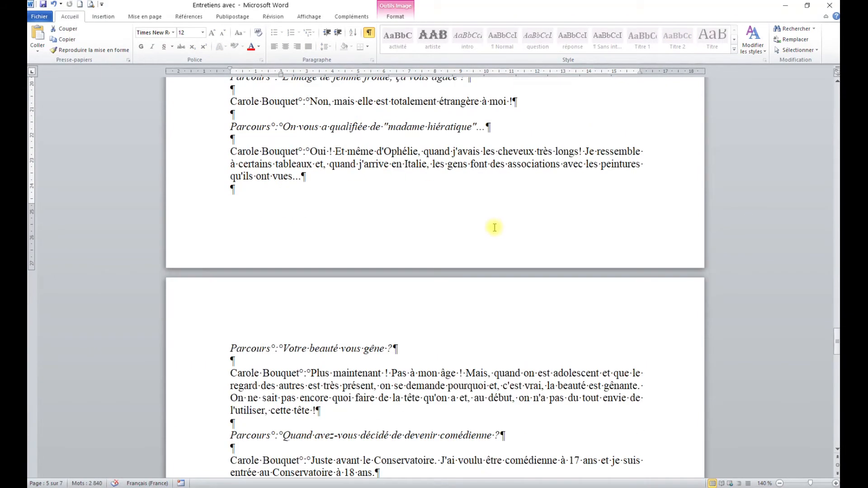
scroll(489, 229, "down", 1)
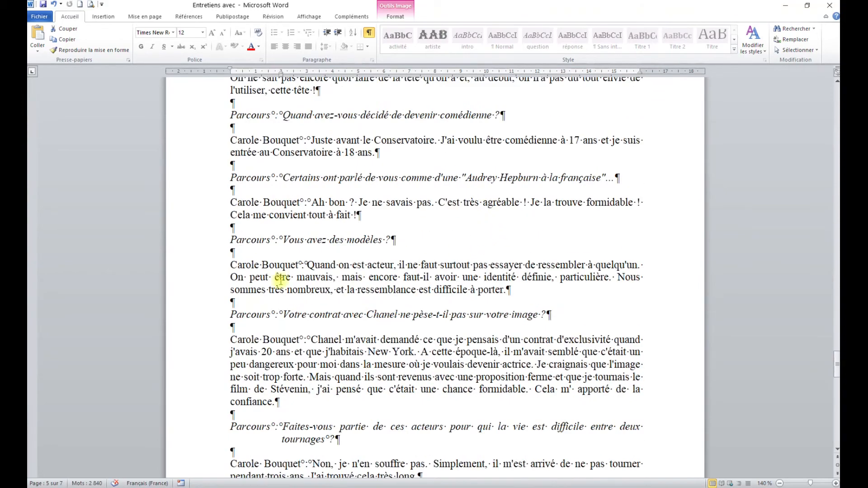
left_click(256, 271)
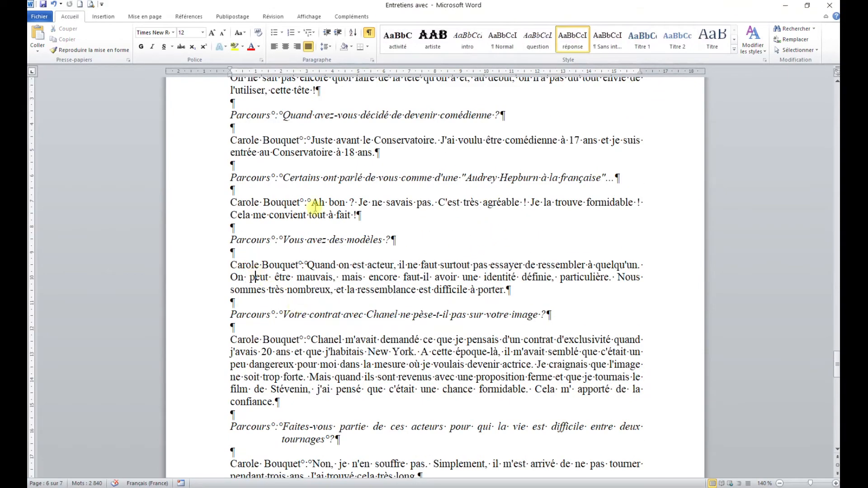
left_click(103, 17)
left_click(133, 34)
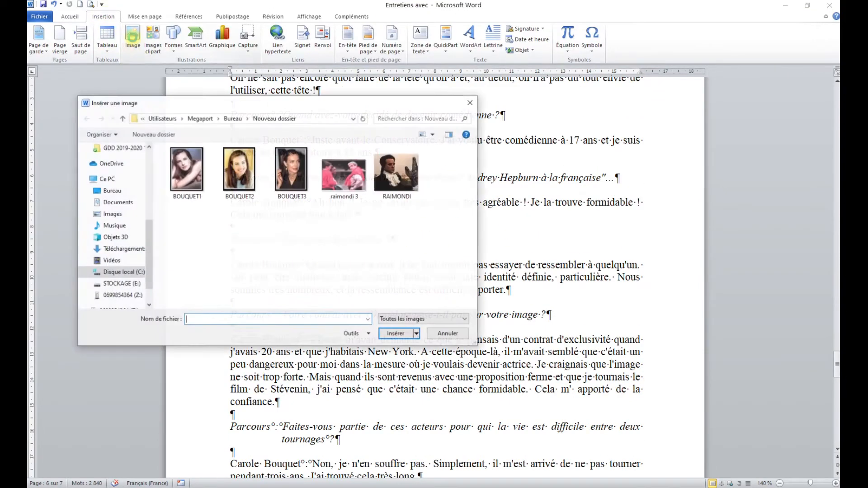
left_click(238, 174)
left_click(396, 334)
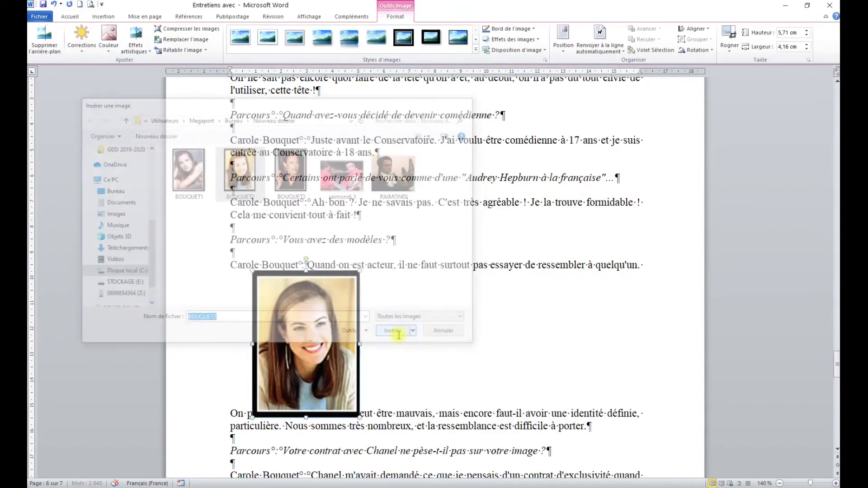
Step: Wrap text around the "BOUQUET2" picture at the page's middle left and apply the drop-shadow picture style
left_click(563, 40)
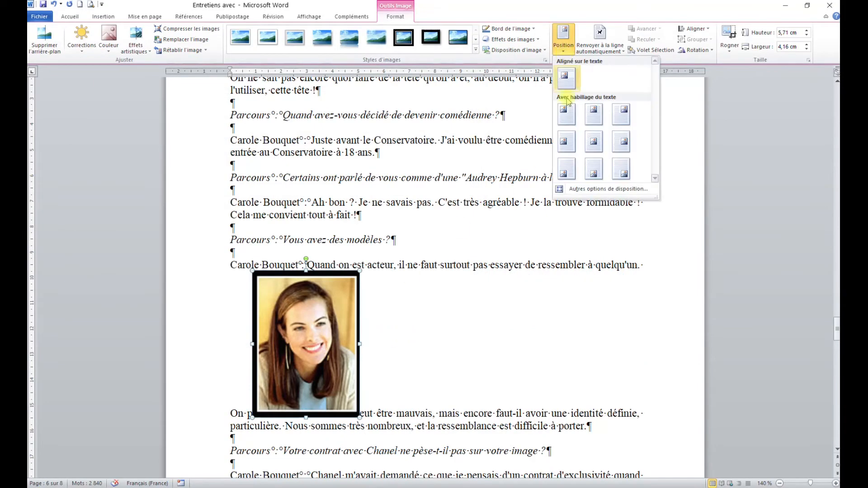
left_click(564, 144)
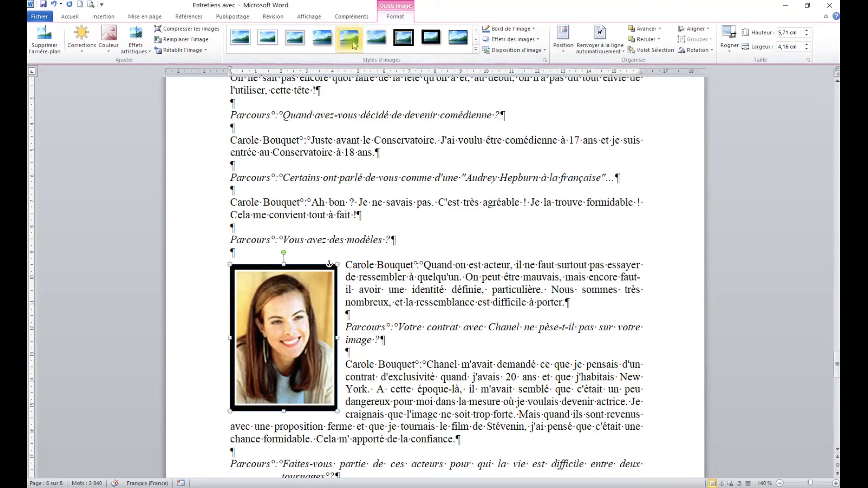
left_click(349, 37)
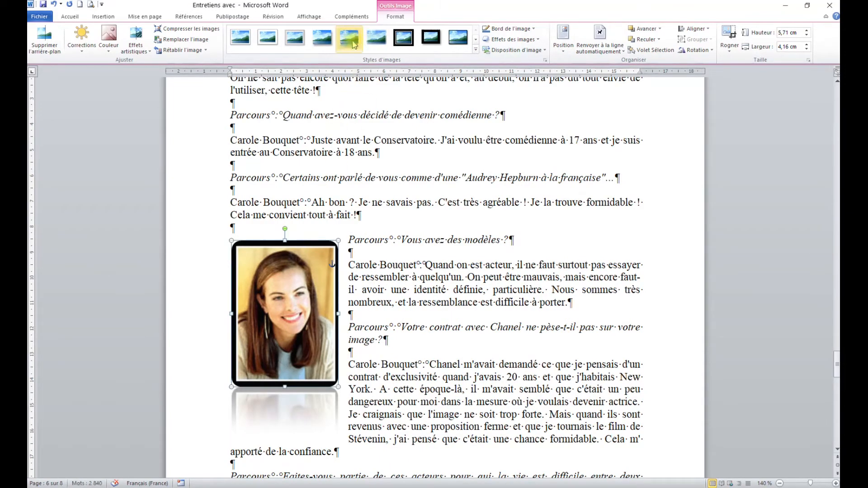
left_click(322, 37)
Step: Enlarge the "BOUQUET2" picture in two stages from its lower corners and check the text flow around it
scroll(374, 243, "down", 7)
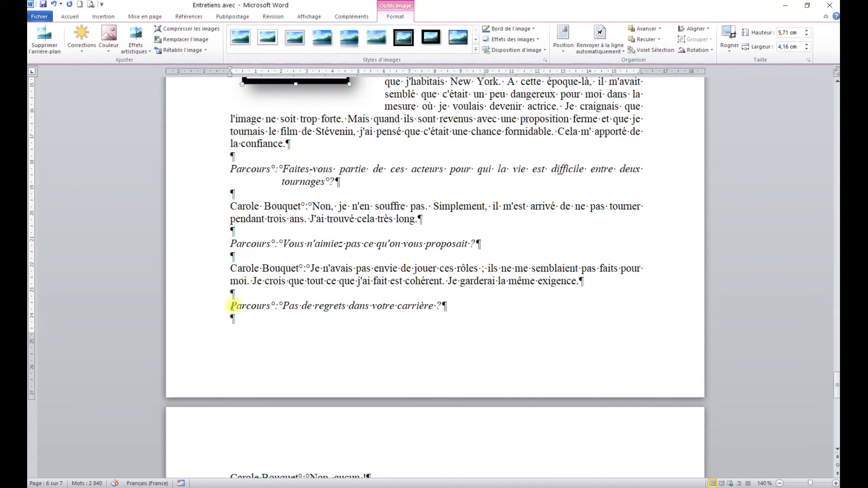
left_click(232, 305)
scroll(405, 253, "up", 2)
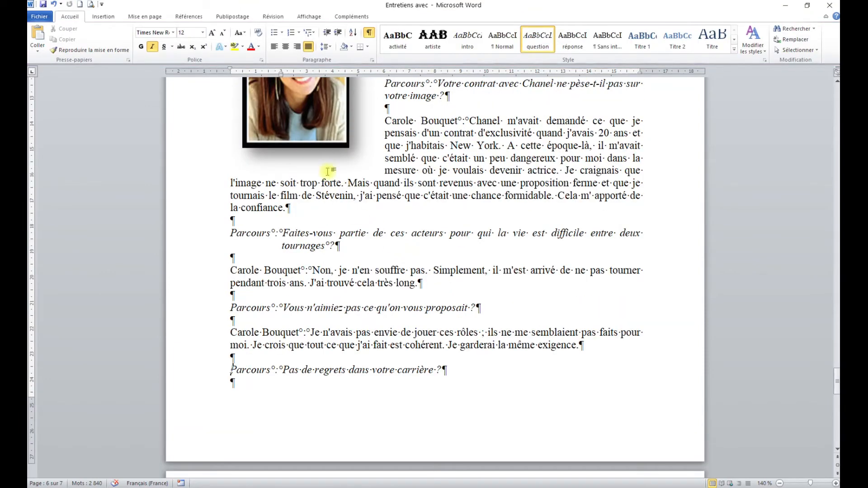
left_click(347, 145)
left_click_drag(351, 151, 361, 163)
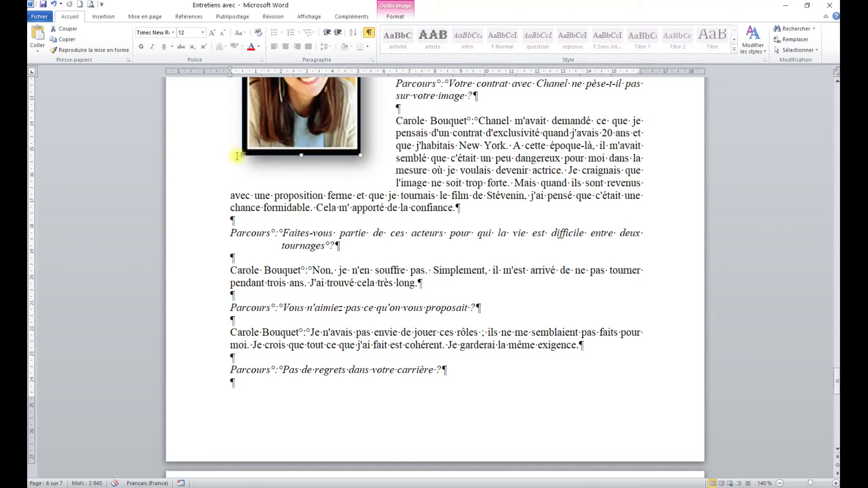
left_click_drag(242, 156, 229, 175)
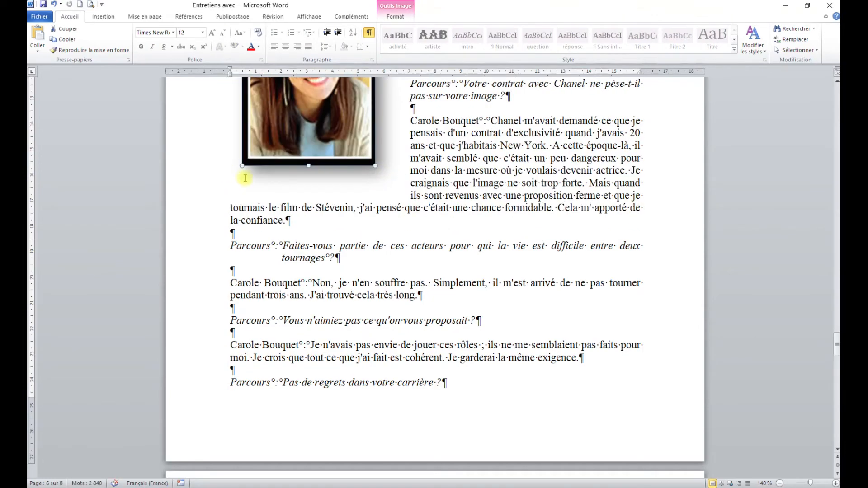
scroll(327, 184, "up", 4)
scroll(326, 183, "down", 4)
scroll(326, 184, "up", 4)
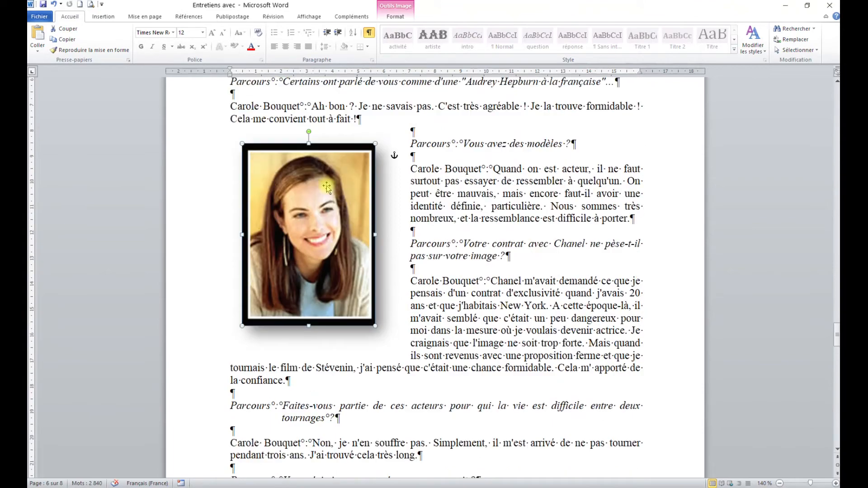
scroll(327, 186, "down", 4)
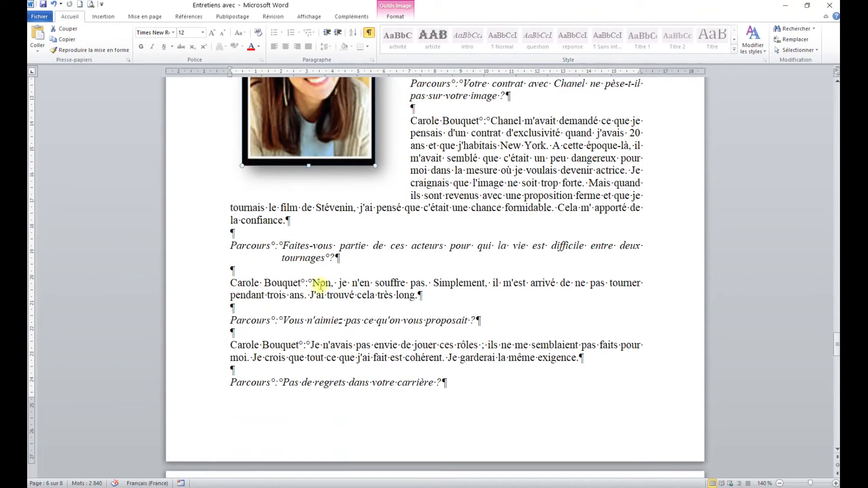
Step: Insert a page break before the question "Pas de regrets dans votre carrière ?"
left_click(231, 382)
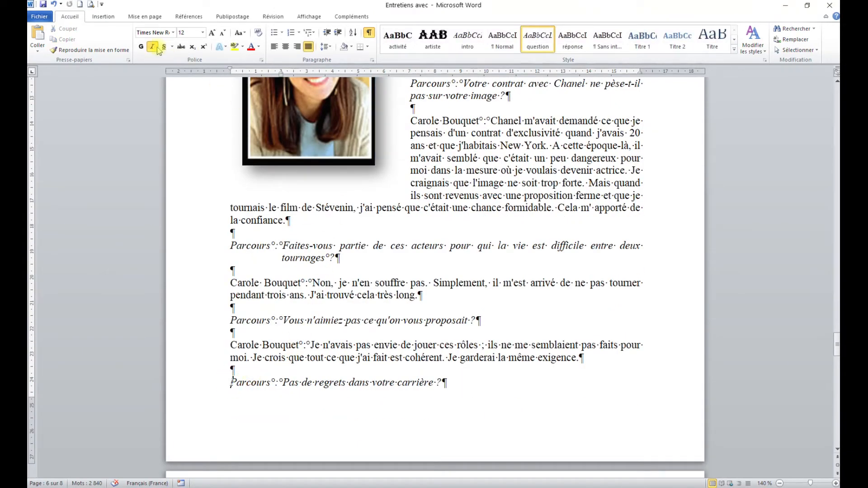
left_click(103, 16)
left_click(81, 40)
Step: Delete the two empty paragraphs after the closing "Propos recueillis par" line to remove the blank last page
scroll(274, 193, "down", 5)
scroll(279, 195, "down", 11)
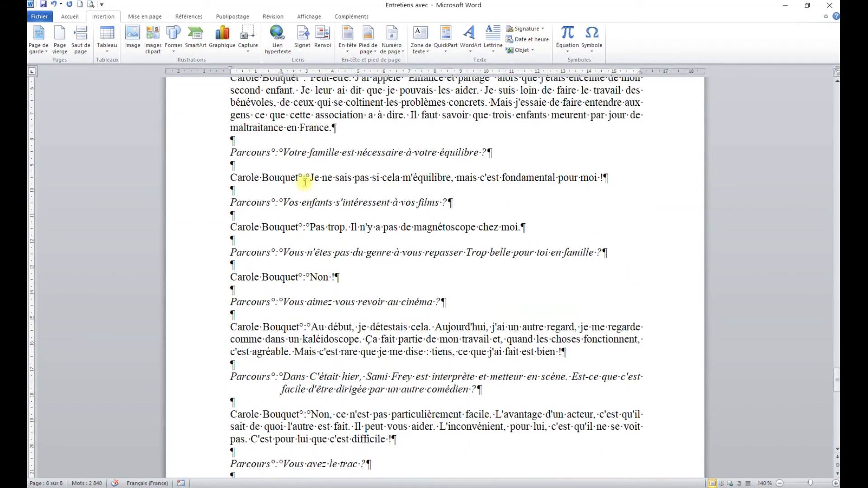
scroll(305, 183, "down", 4)
left_click(389, 198)
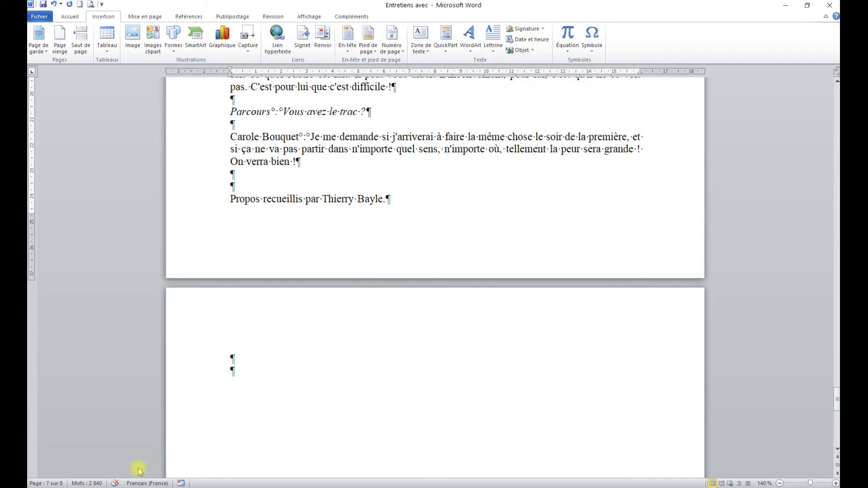
key("Delete")
key("Delete")
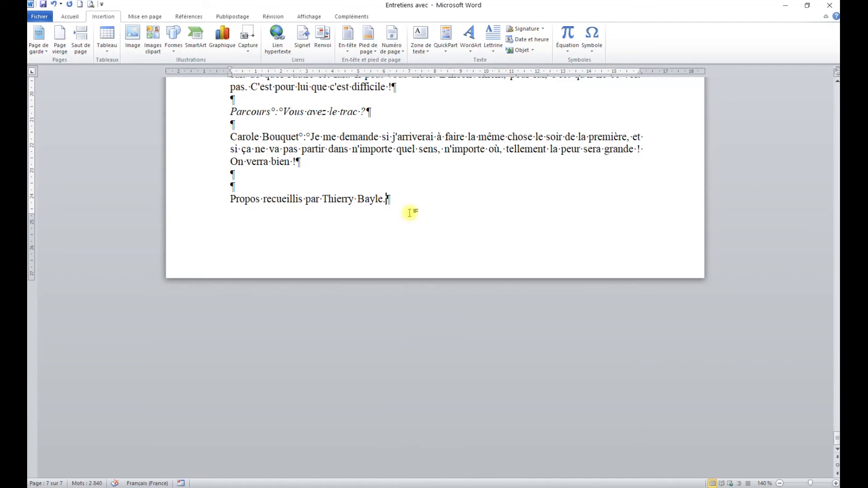
Step: Add the predefined "Classique" header to the document
scroll(410, 212, "up", 15)
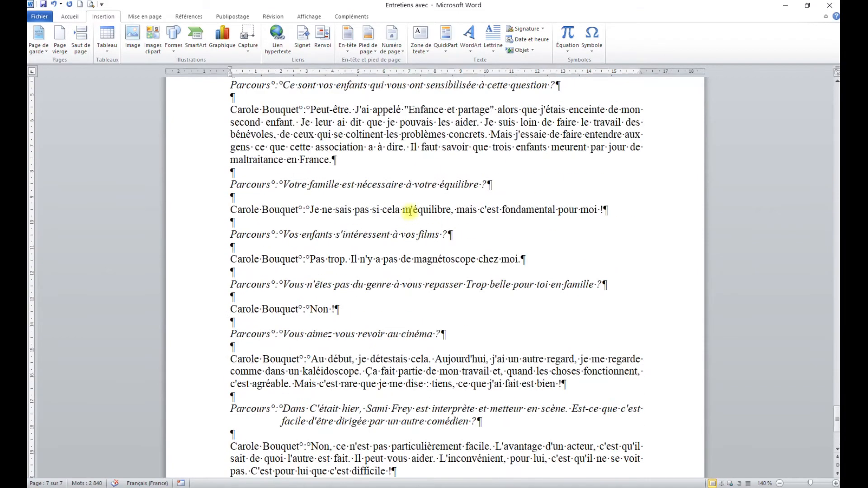
left_click(348, 45)
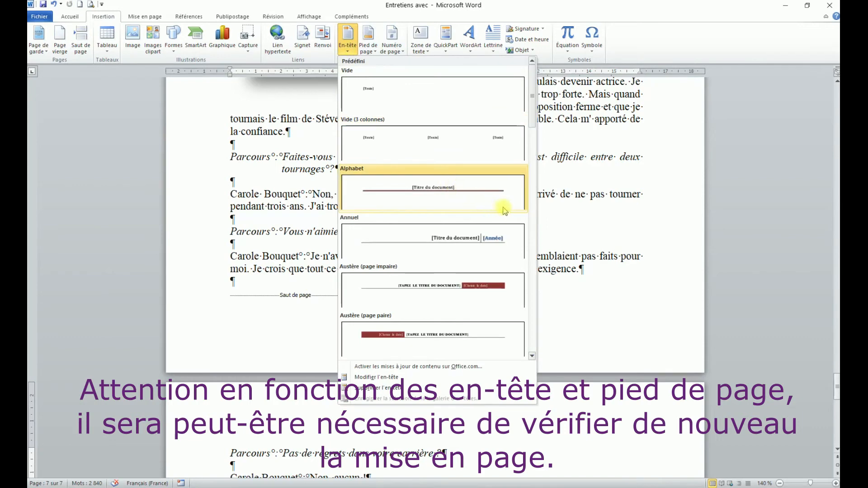
left_click_drag(534, 122, 537, 200)
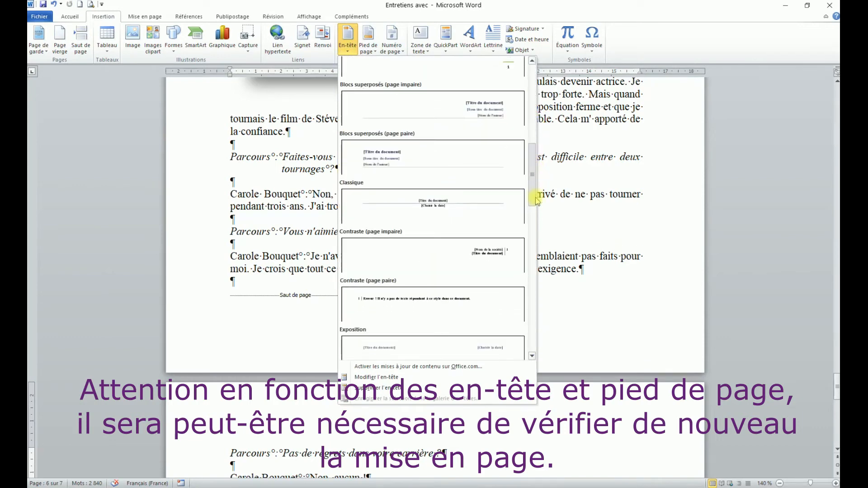
left_click(443, 198)
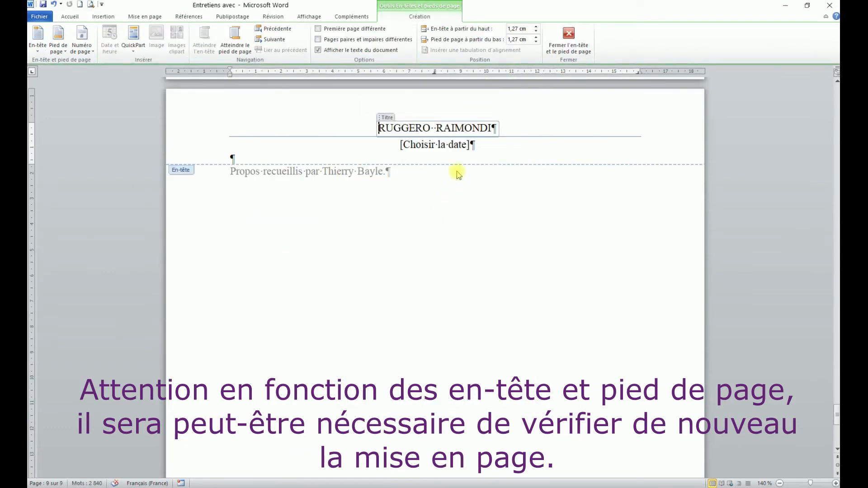
Step: Replace the title text in the page header with "Entretien avec"
double_click(384, 130)
left_click(384, 130)
double_click(386, 129)
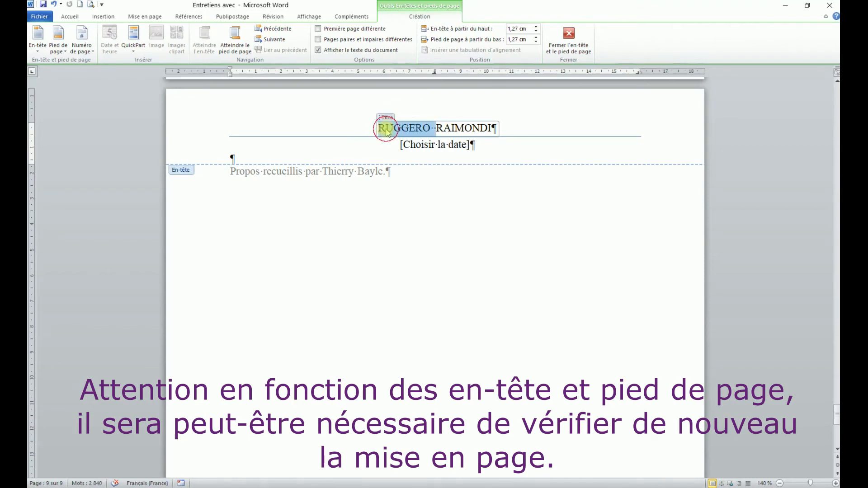
triple_click(385, 129)
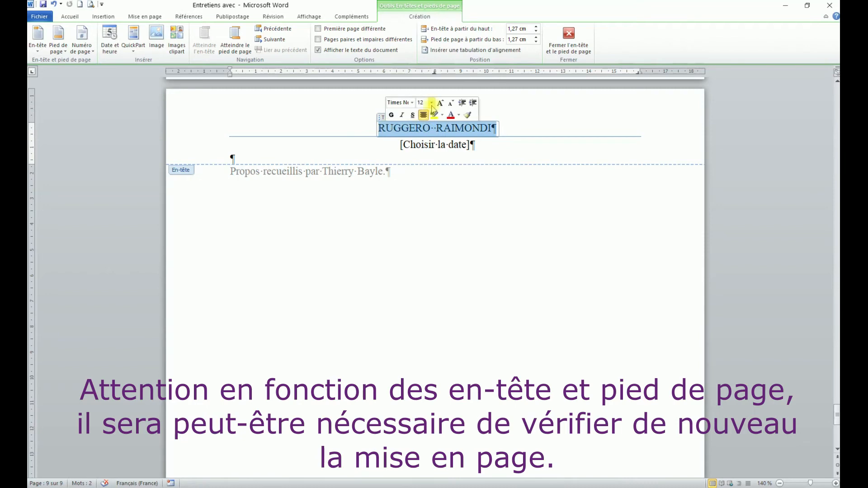
type("en")
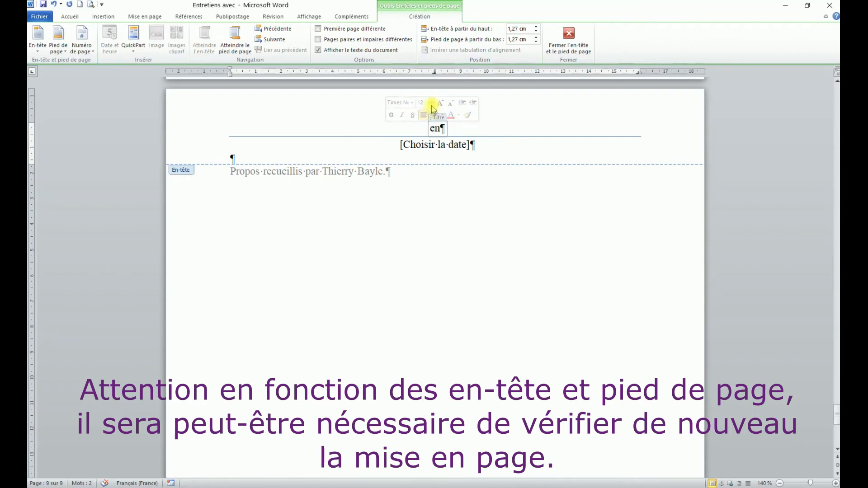
type("tretien avec")
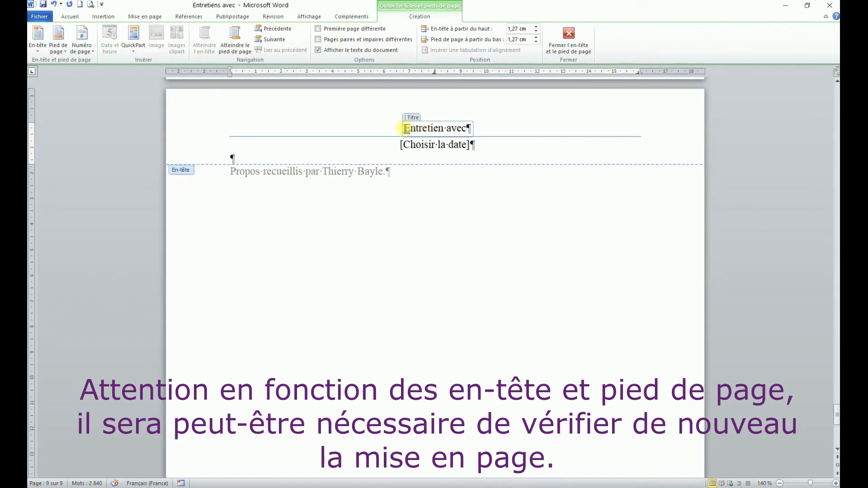
Step: Convert the header title "Entretien avec" to all capital letters
left_click_drag(405, 129, 468, 128)
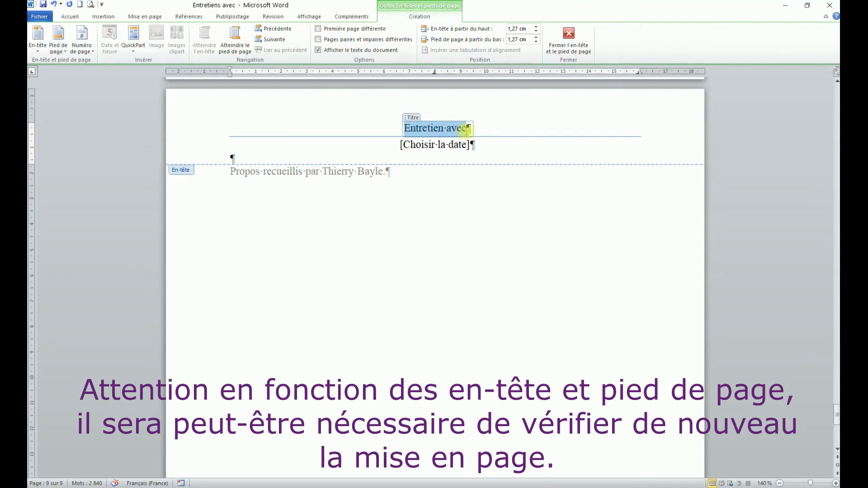
left_click(70, 17)
left_click(247, 36)
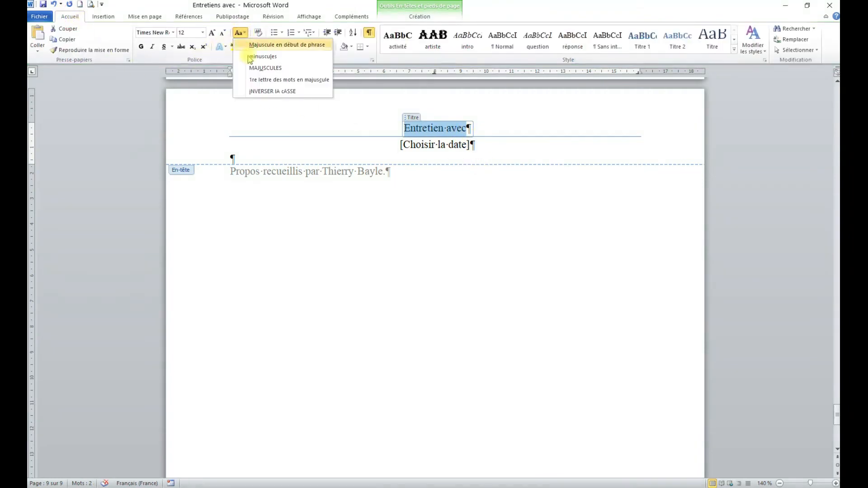
left_click(253, 65)
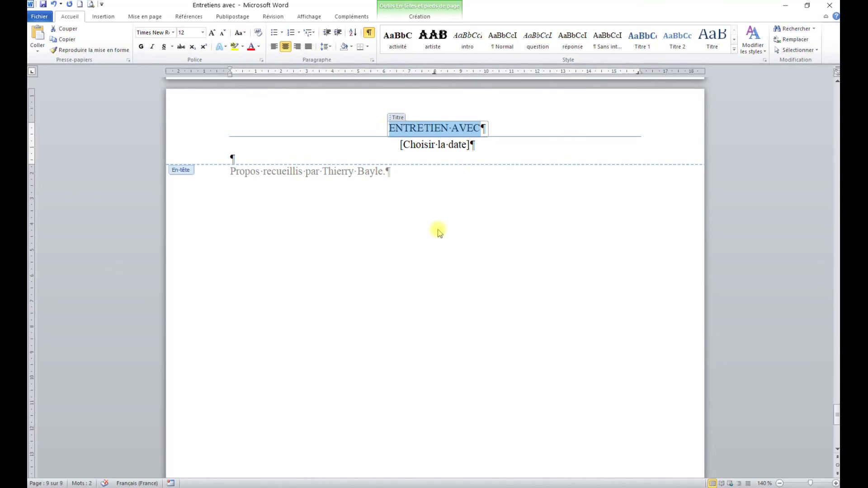
Step: Add the predefined "Classique" footer to the document and return to the body text
scroll(440, 232, "up", 15)
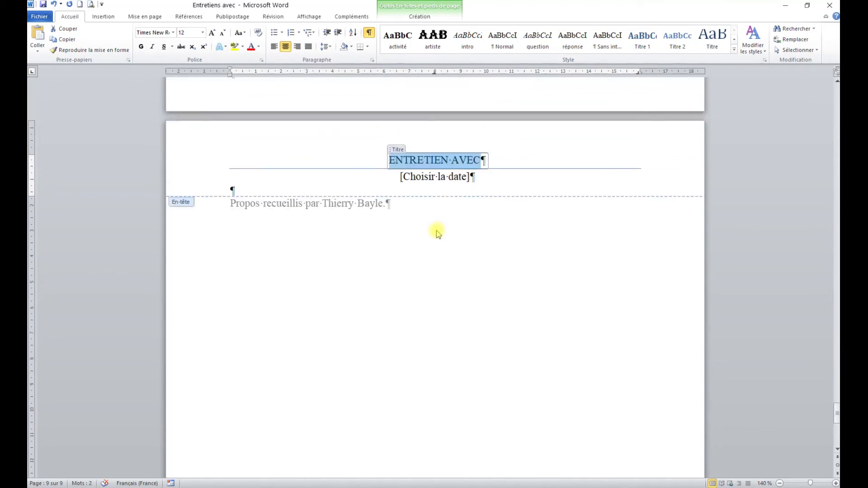
scroll(438, 221, "up", 3)
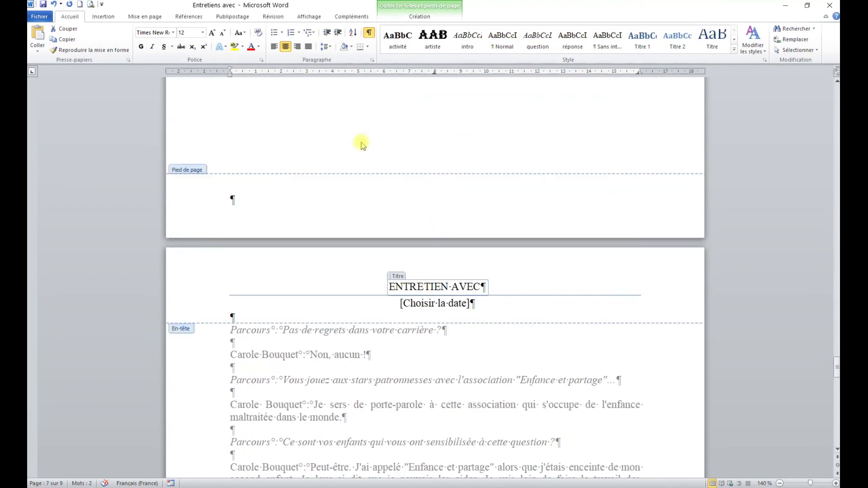
left_click(108, 17)
left_click(369, 49)
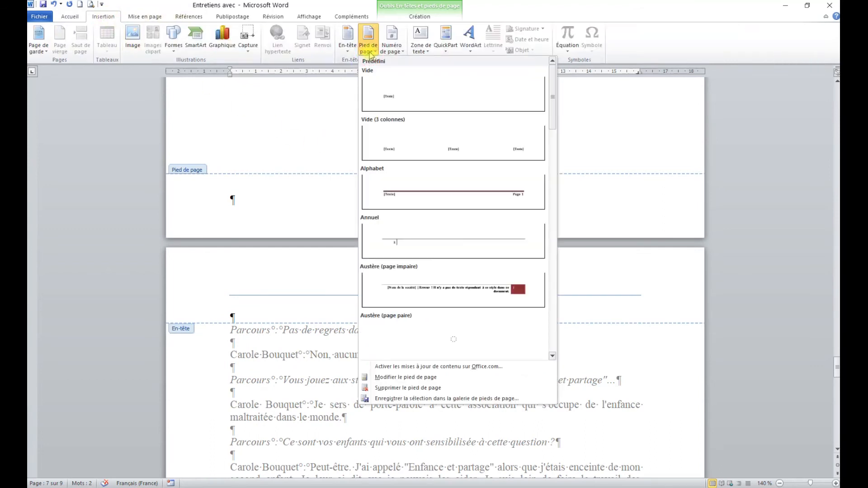
left_click_drag(555, 114, 559, 180)
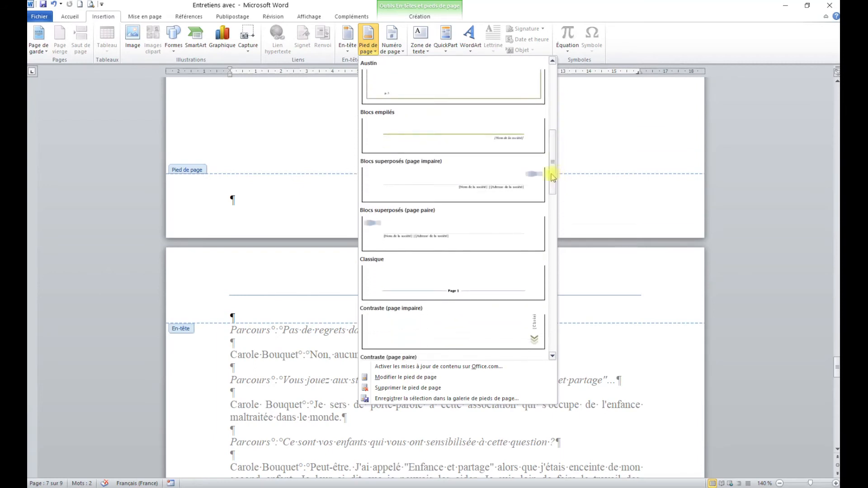
left_click(451, 289)
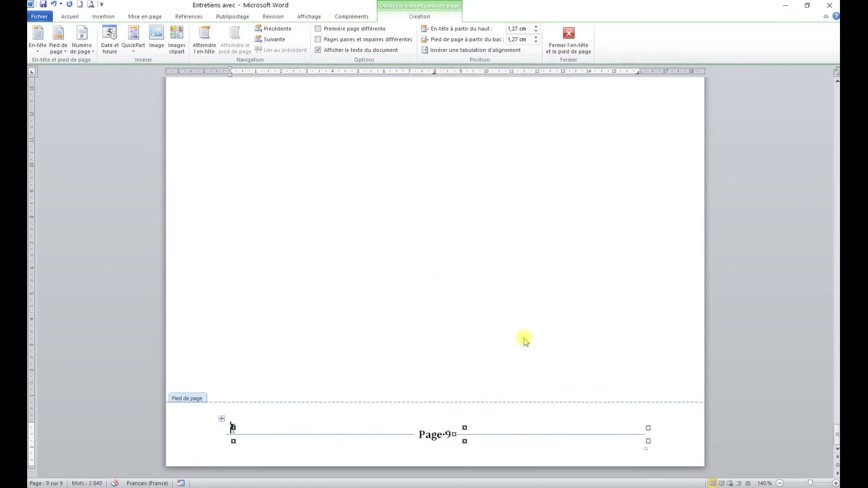
left_click(569, 36)
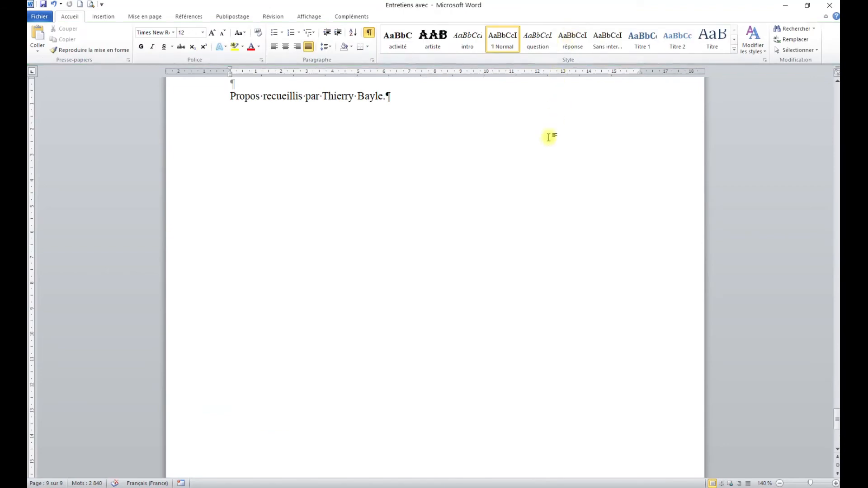
Step: Delete the empty paragraph at the end of page 8, just before the closing "Propos recueillis par" line
scroll(549, 137, "up", 6)
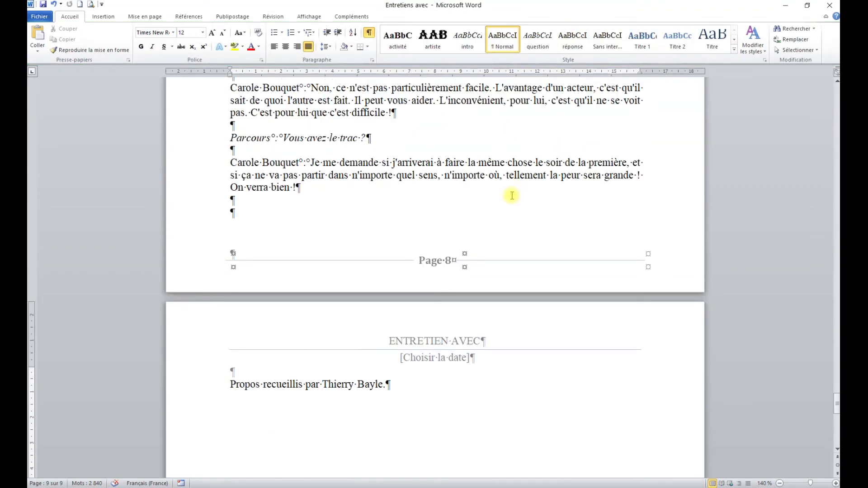
scroll(511, 198, "up", 1)
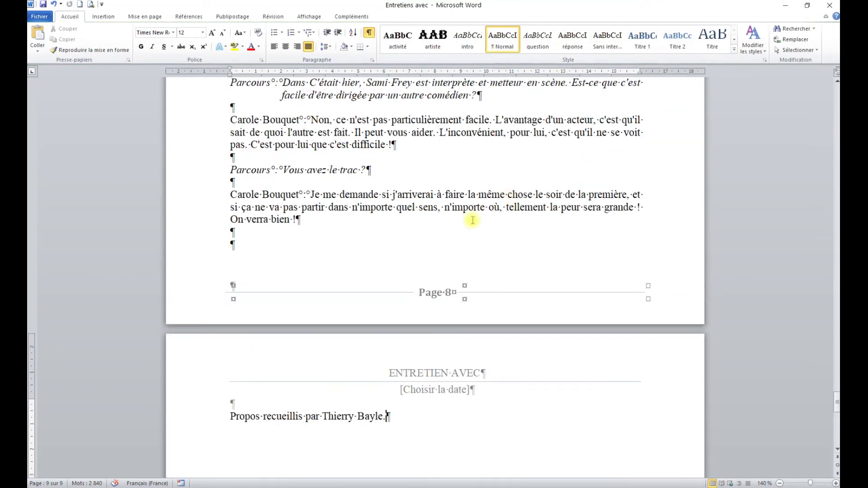
left_click(228, 244)
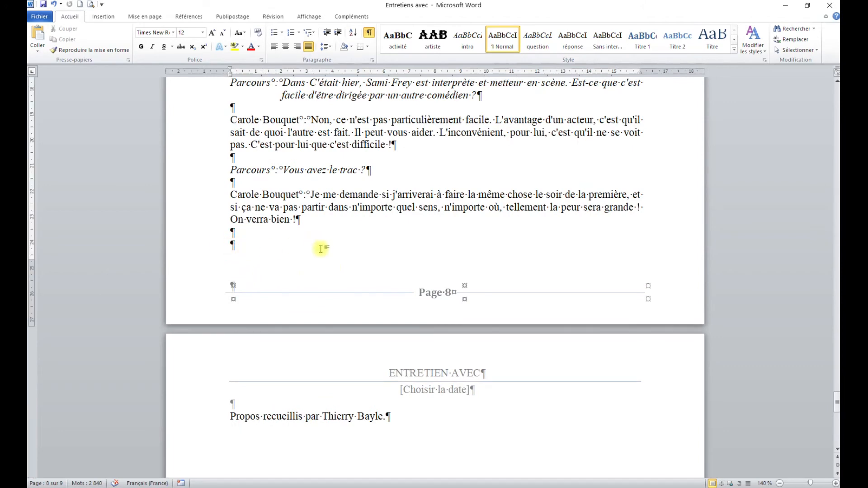
key("Delete")
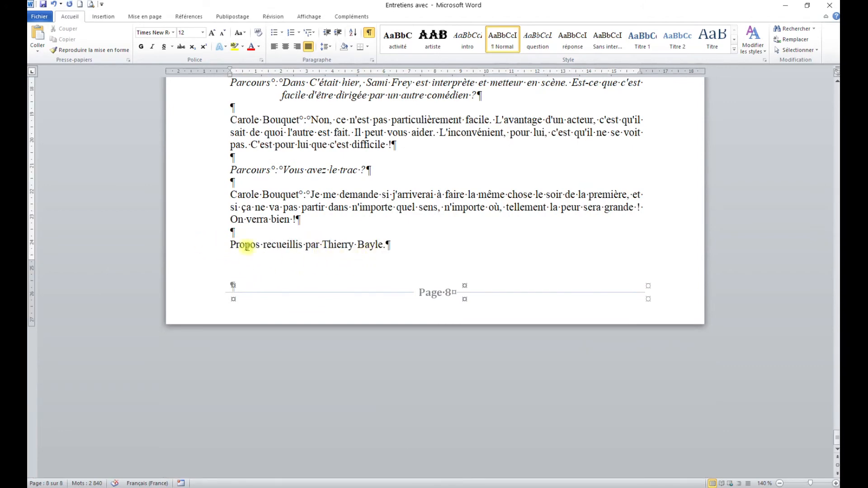
Step: Delete the manual page break at the start of page 7, before the question "Pas de regrets dans votre carrière ?"
scroll(438, 239, "up", 15)
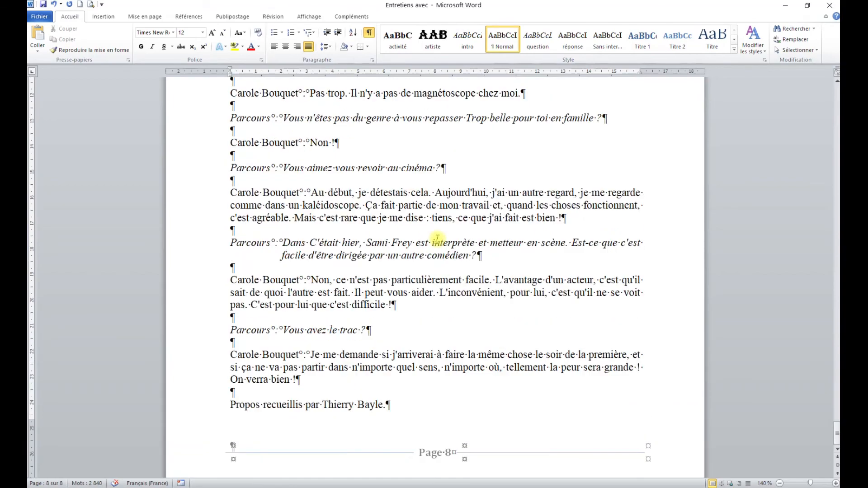
scroll(438, 240, "up", 4)
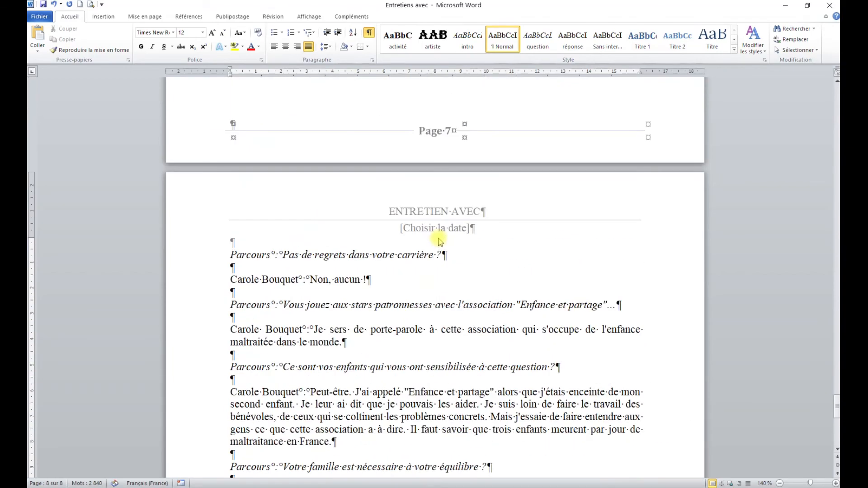
scroll(438, 239, "up", 8)
scroll(439, 240, "up", 12)
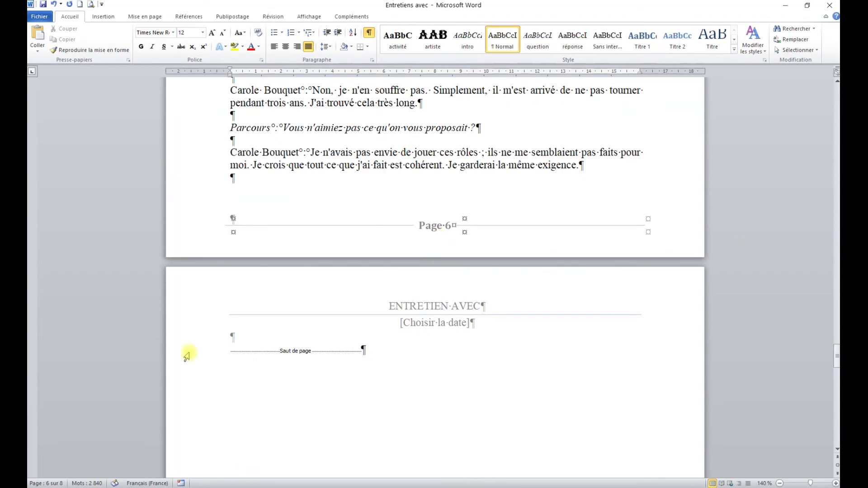
left_click(187, 356)
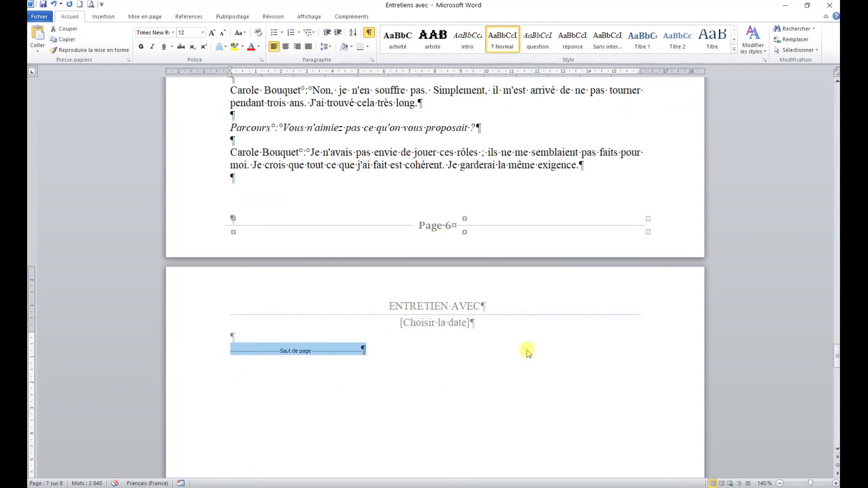
key("Delete")
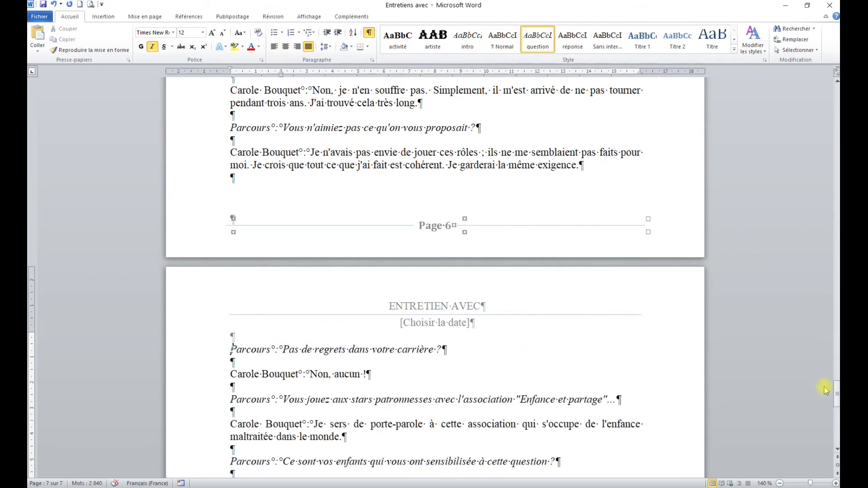
Step: Delete the empty paragraph at the start of page 2, before the question about "la révolution de l'image"
left_click_drag(836, 395, 836, 92)
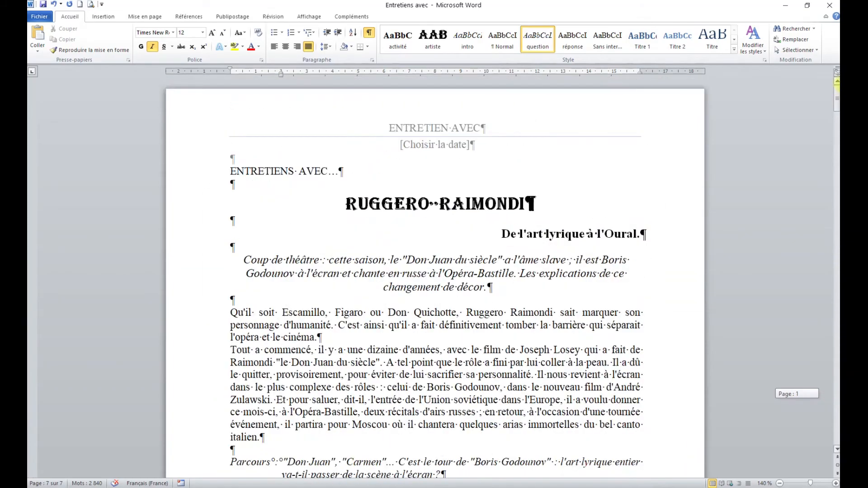
scroll(445, 197, "down", 9)
scroll(446, 197, "down", 7)
left_click(231, 333)
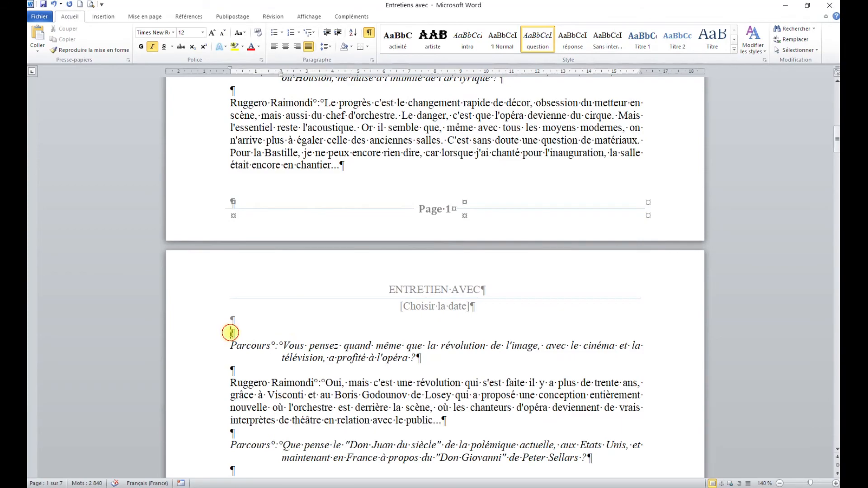
key("Delete")
Step: Delete the empty paragraph at the start of page 3, before the question beginning "Votre registre de baryton-basse"
scroll(374, 261, "down", 10)
scroll(375, 261, "down", 9)
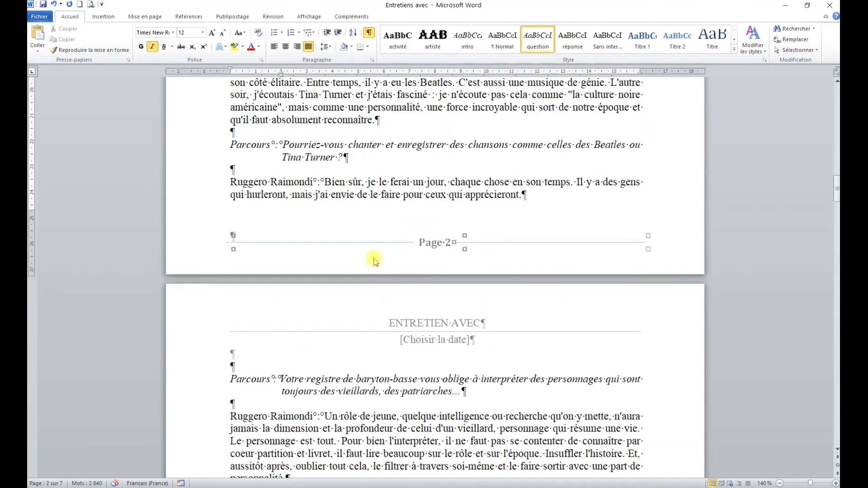
left_click(263, 364)
key("Delete")
Step: Check the layout of pages 3 and 4 and delete the empty paragraph before "Vous lisez des pièces de théâtre ?" on page 5
scroll(311, 272, "down", 3)
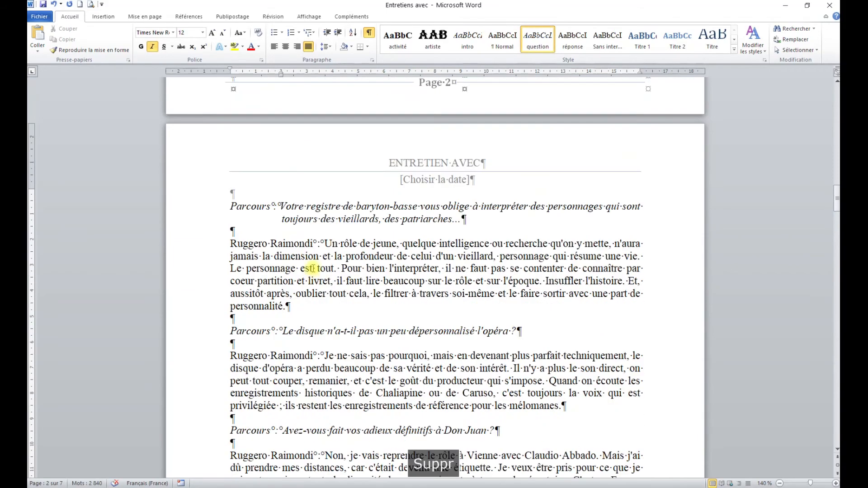
scroll(317, 262, "down", 3)
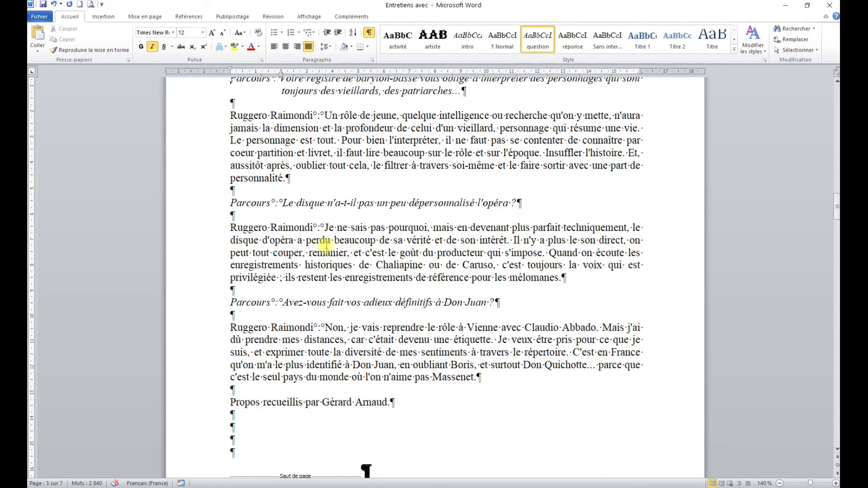
scroll(327, 245, "down", 3)
scroll(326, 246, "down", 3)
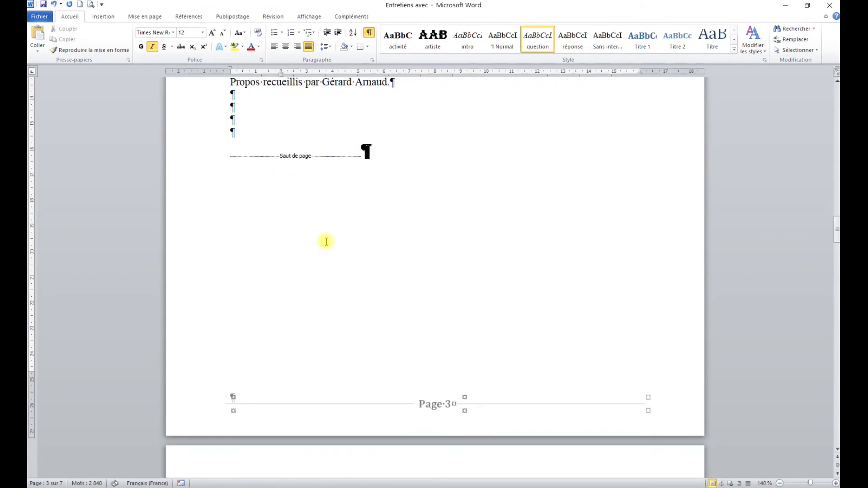
scroll(310, 245, "down", 4)
scroll(309, 244, "down", 13)
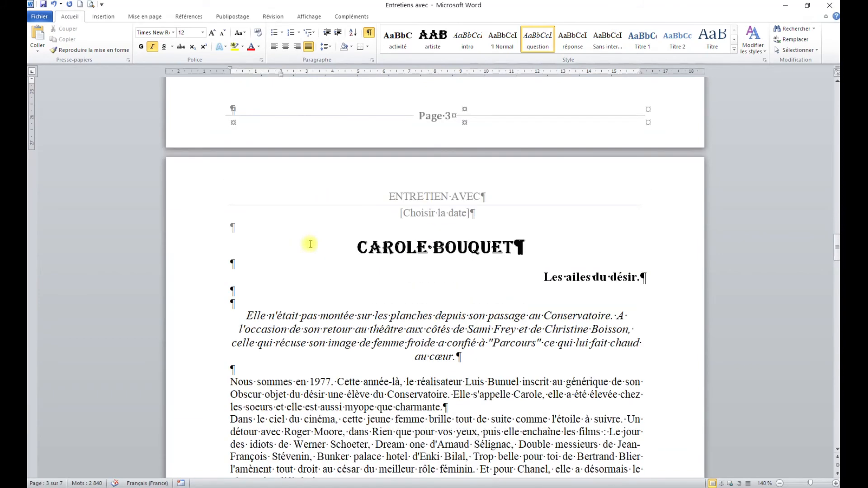
scroll(310, 244, "down", 3)
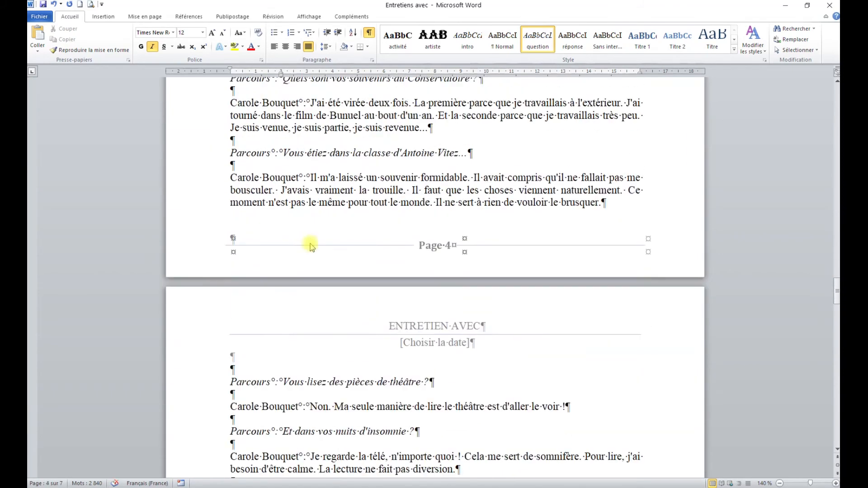
left_click(252, 336)
key("Delete")
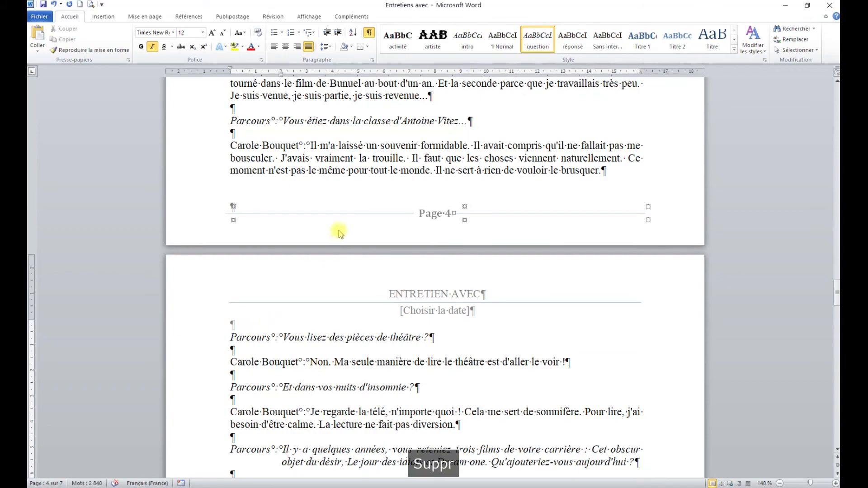
Step: Delete the empty paragraph at the start of page 6, before the question "Votre beauté vous gêne ?"
scroll(339, 227, "down", 8)
scroll(337, 219, "down", 11)
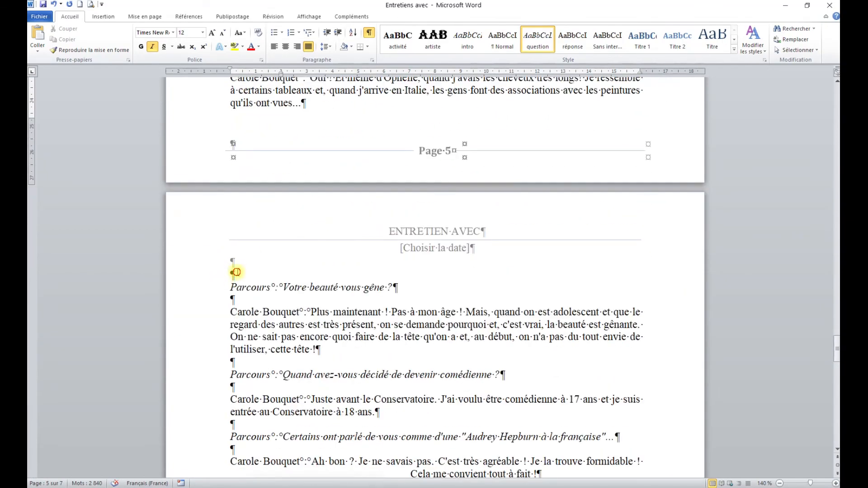
left_click(237, 272)
key("Delete")
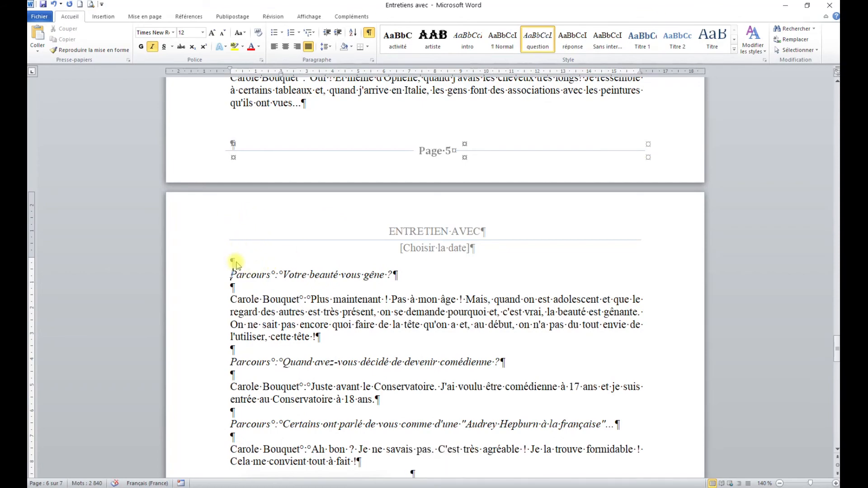
Step: Insert a page break before the question "Pas de regrets dans votre carrière ?" at the end of page 6
scroll(323, 228, "down", 4)
scroll(321, 228, "down", 10)
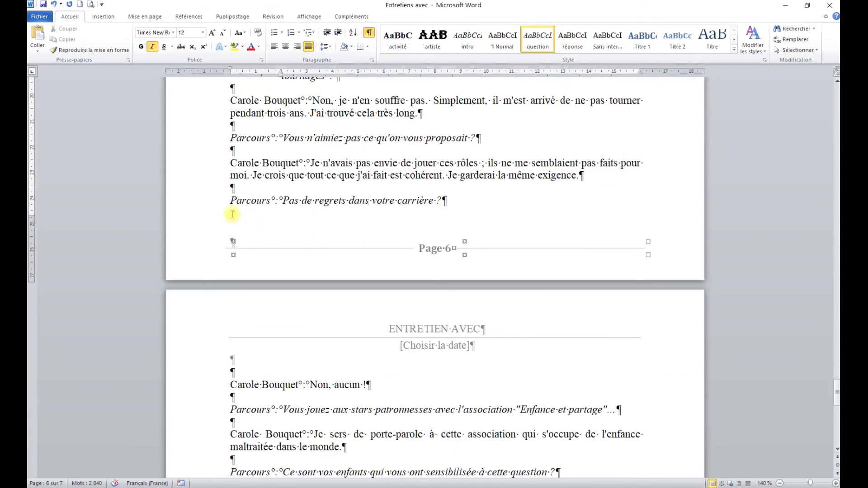
left_click(103, 16)
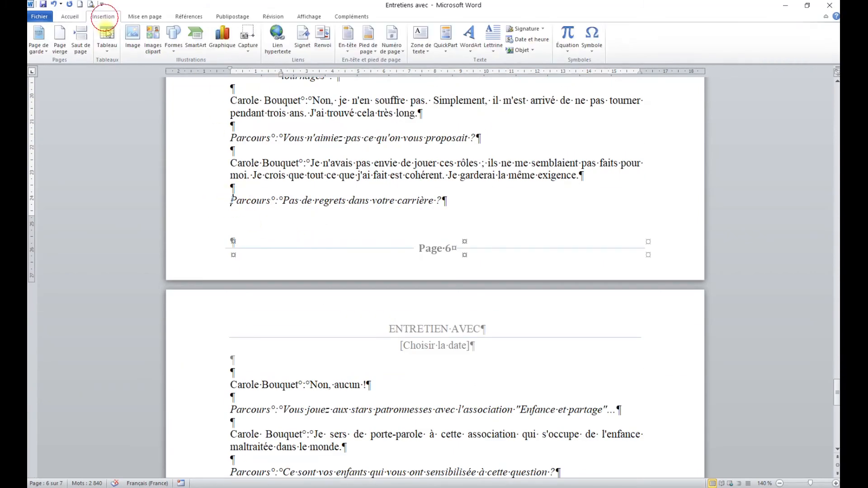
left_click(80, 37)
scroll(275, 199, "down", 4)
scroll(275, 199, "down", 8)
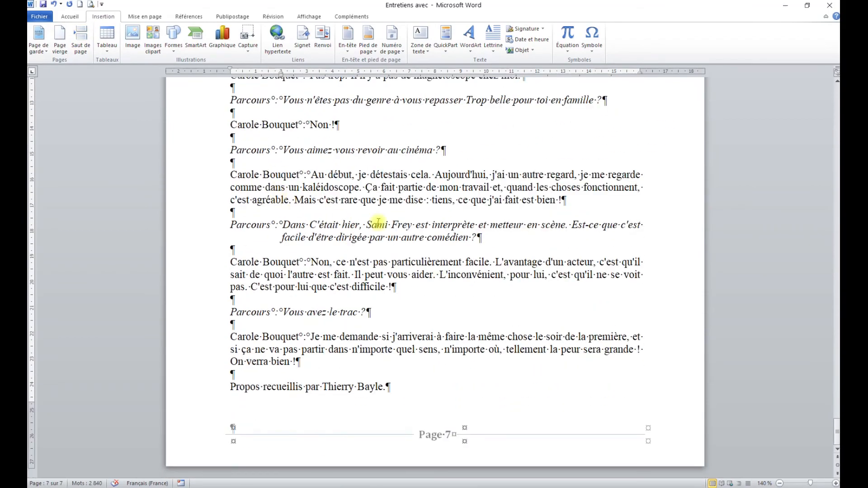
Step: Print all pages with PDFCreator to Entretiens avec.pdf on the desktop, and close the opened PDF view and the PDFCreator window
scroll(368, 226, "up", 14)
scroll(381, 220, "up", 12)
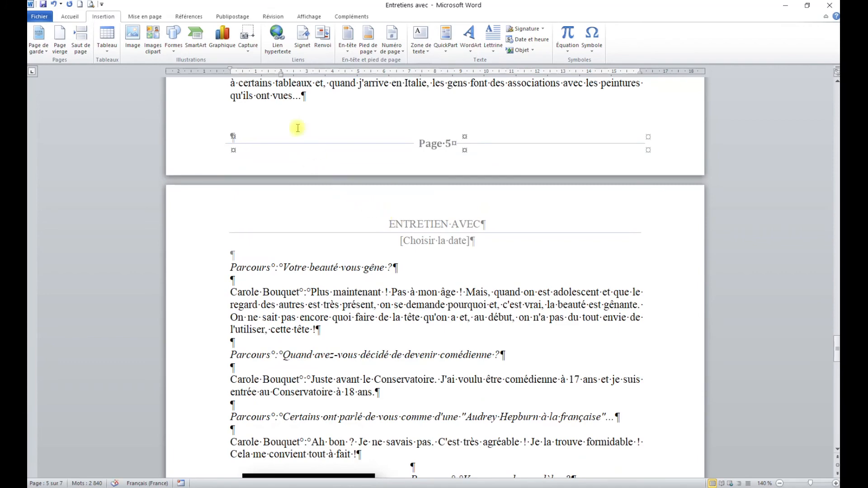
left_click(91, 6)
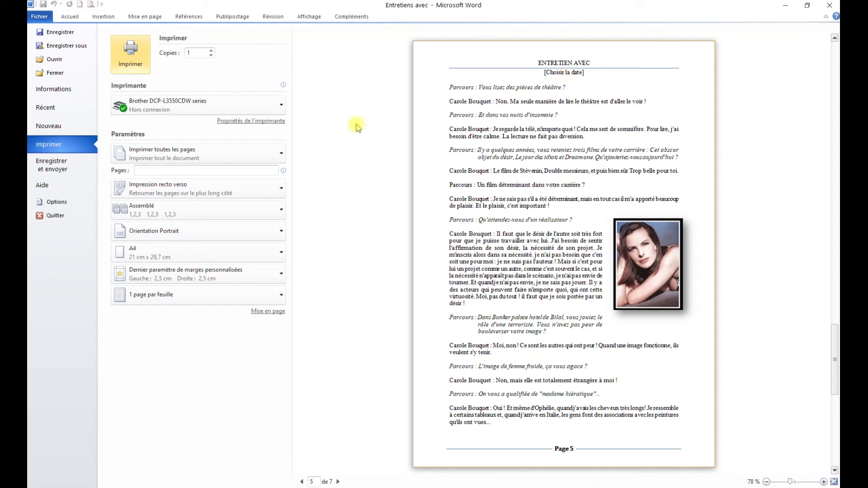
left_click(235, 102)
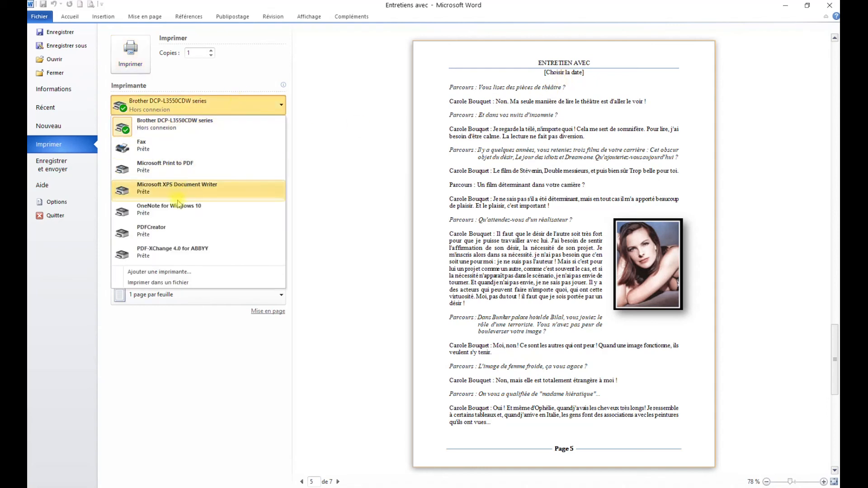
left_click(166, 231)
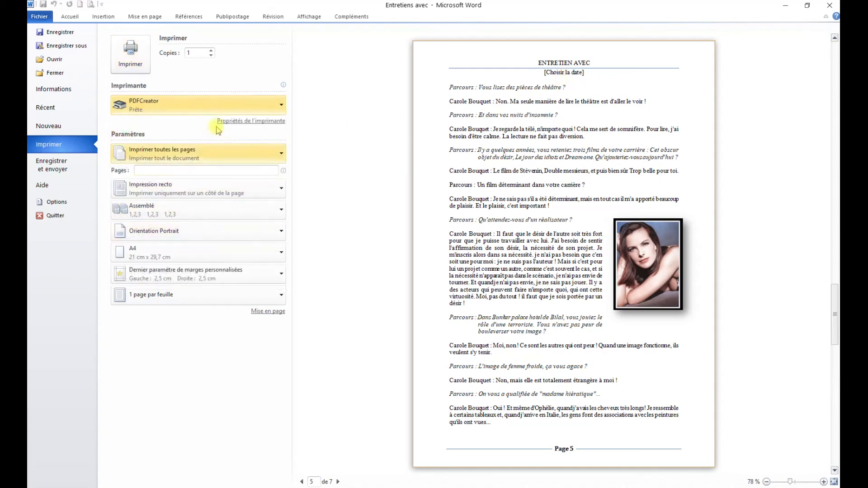
left_click(133, 60)
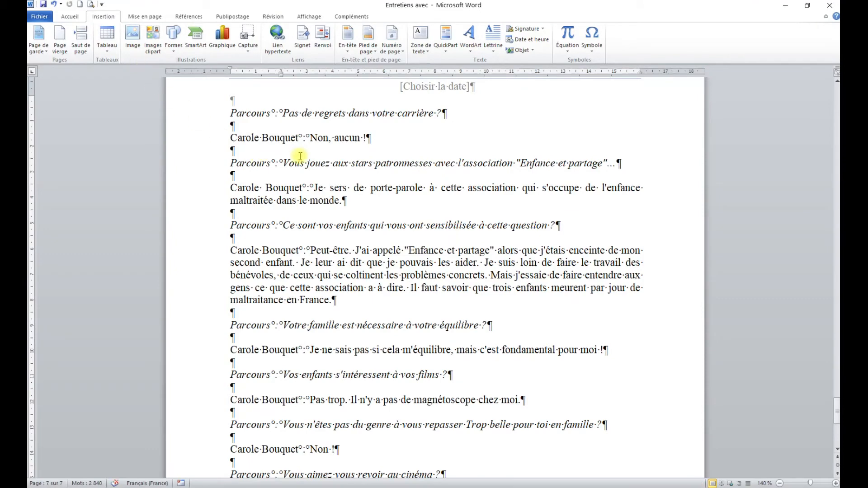
left_click(512, 384)
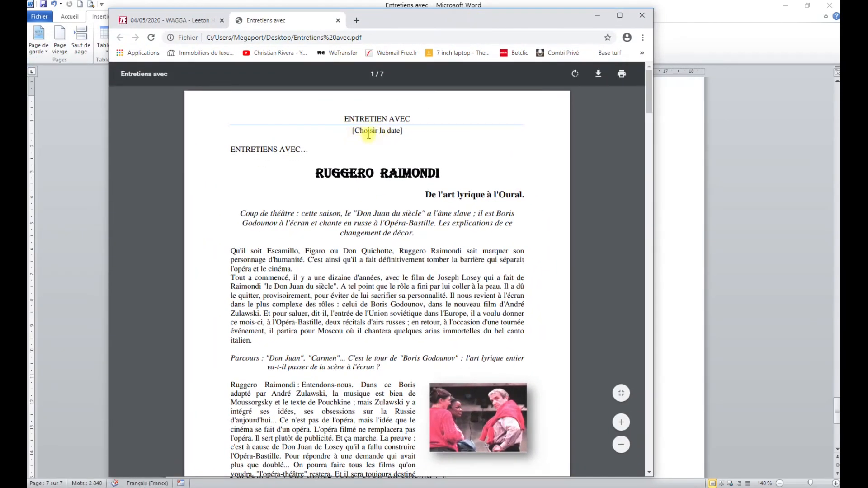
left_click(598, 15)
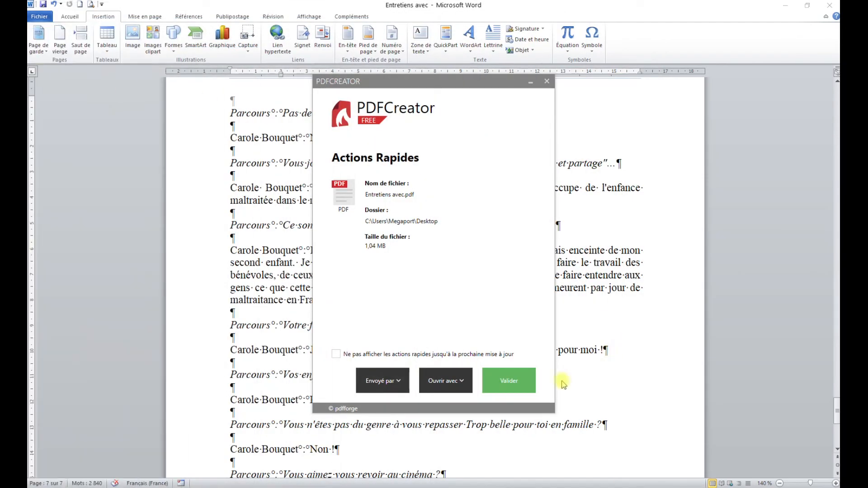
left_click(547, 82)
Step: Set the date placeholder in the page header to 04 mai 2020 and leave header editing
scroll(485, 167, "up", 3)
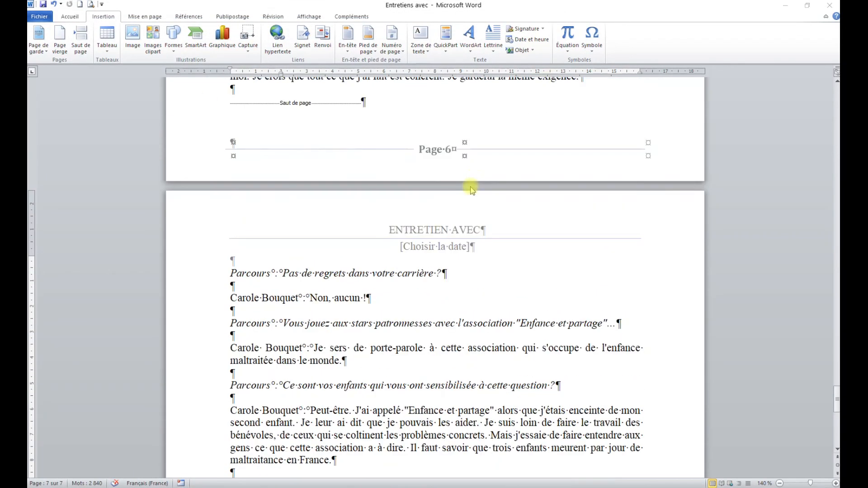
double_click(425, 247)
left_click(424, 248)
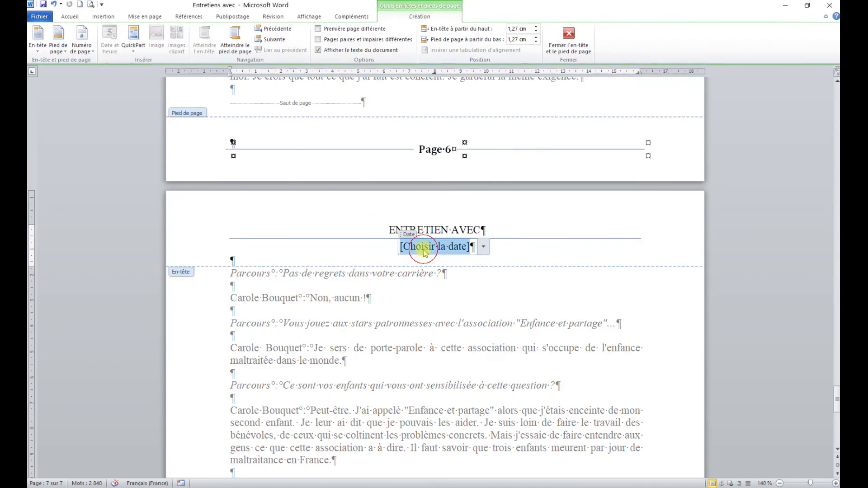
left_click(483, 247)
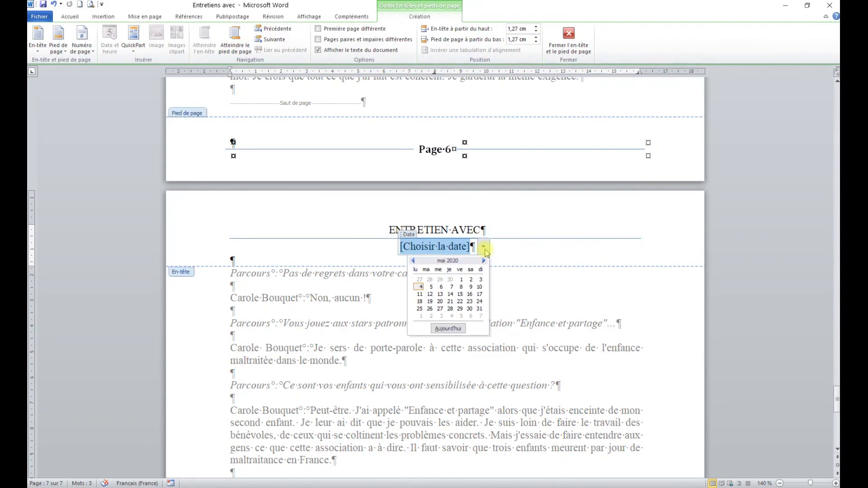
left_click(420, 287)
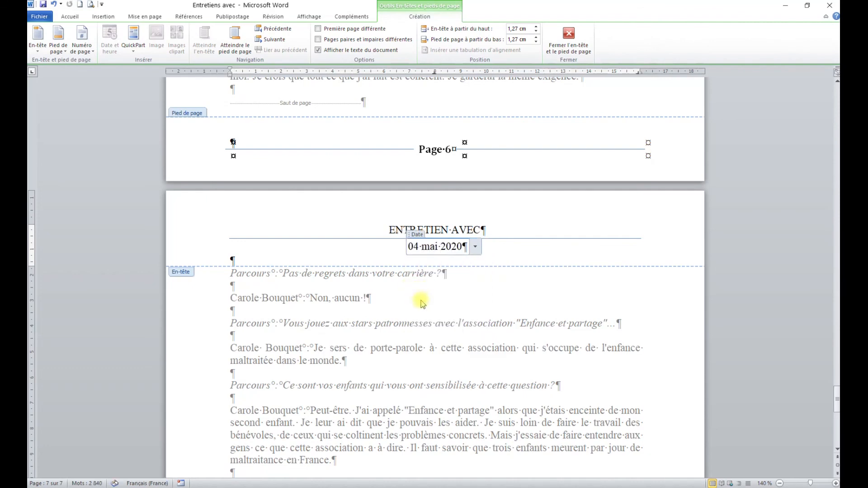
left_click(569, 40)
Step: Check the header date and the text layout across pages 4 to 6
scroll(472, 260, "up", 15)
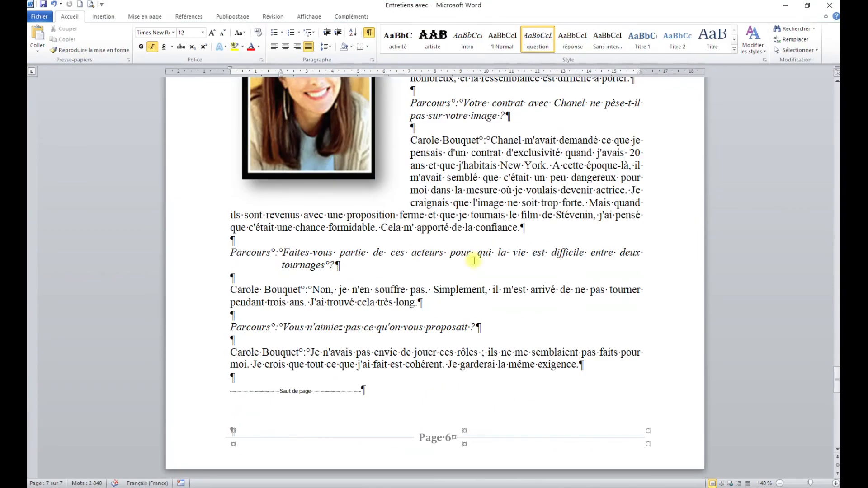
scroll(473, 255, "up", 20)
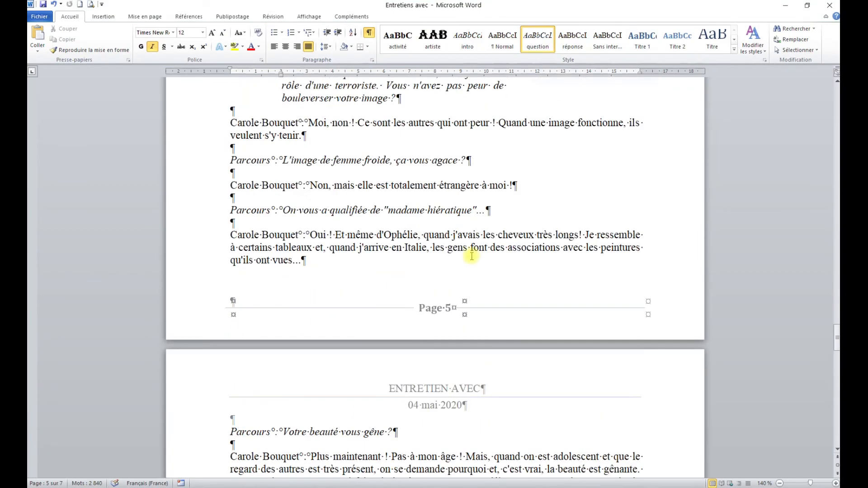
scroll(438, 246, "up", 7)
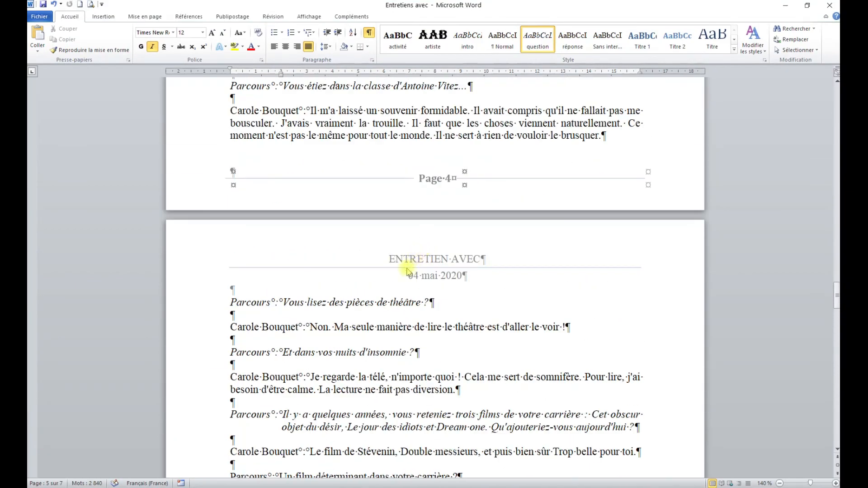
scroll(392, 291, "down", 7)
scroll(393, 290, "down", 10)
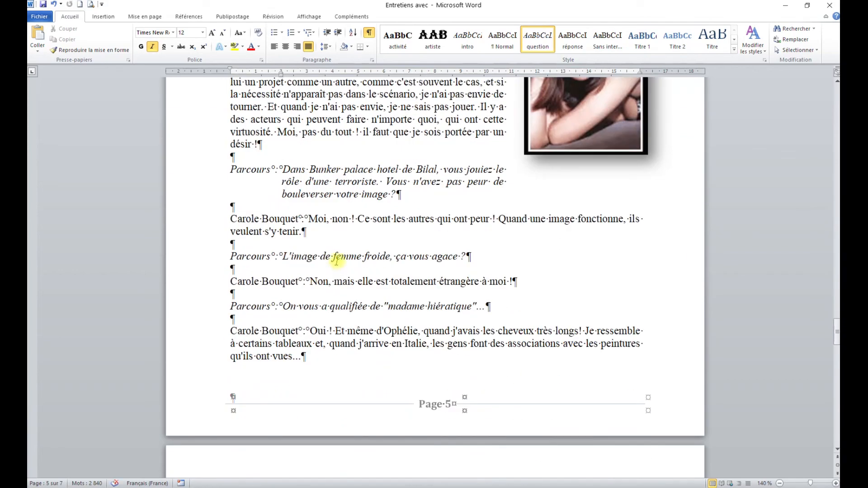
left_click(388, 204)
left_click(382, 182)
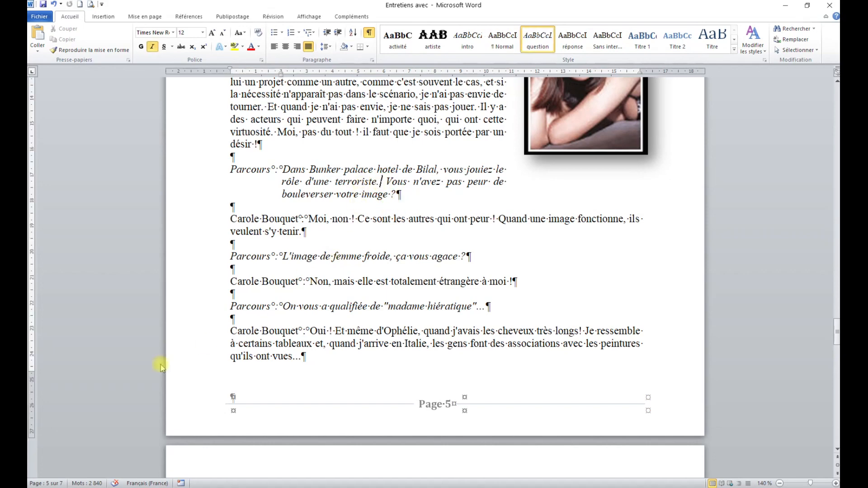